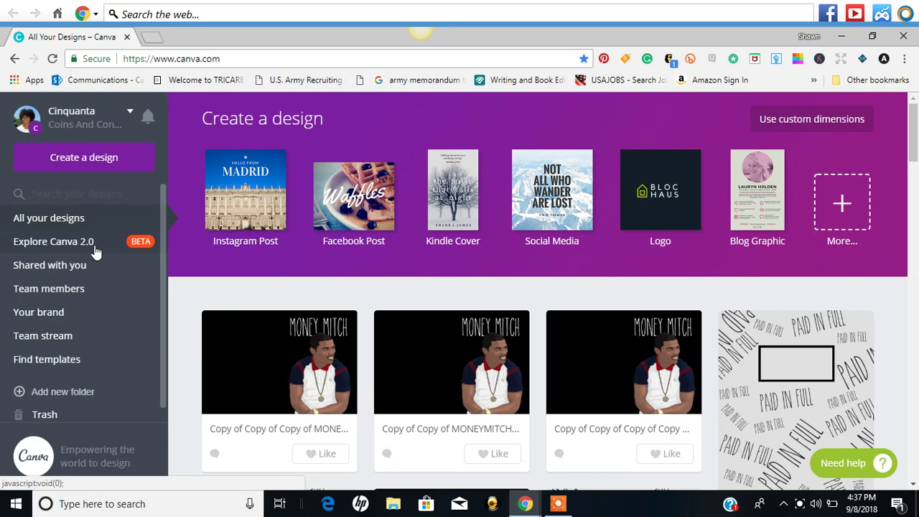
Step: Open Explore Canva 2.0 from the sidebar and confirm 'I'm in! Show me Canva 2.0'
click(94, 245)
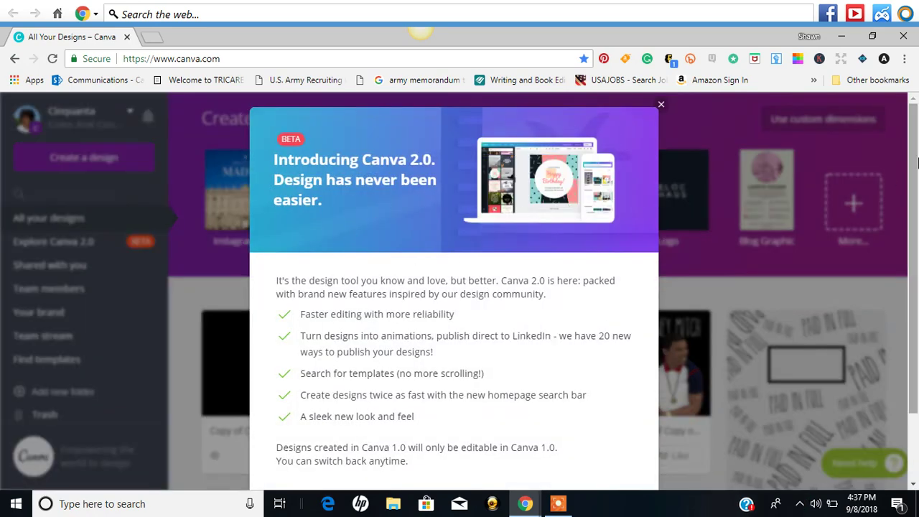
drag(913, 178, 915, 199)
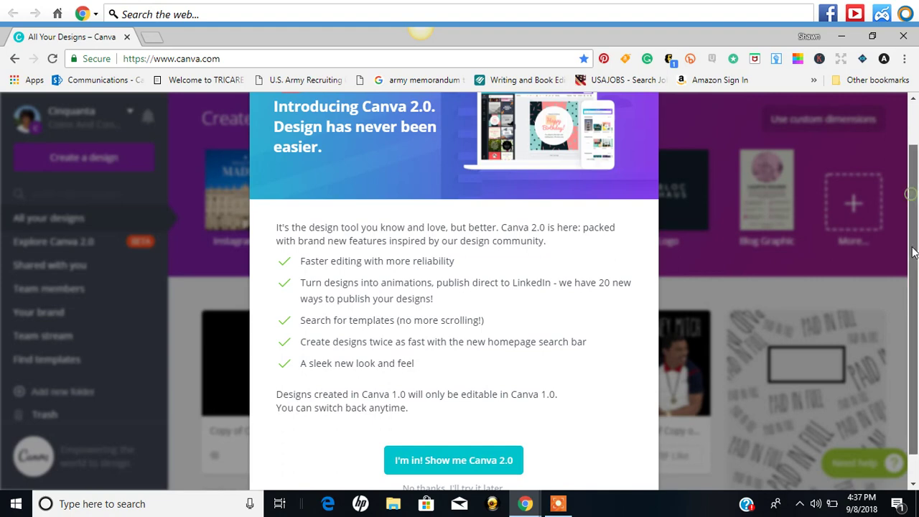
scroll(913, 201, down, 1)
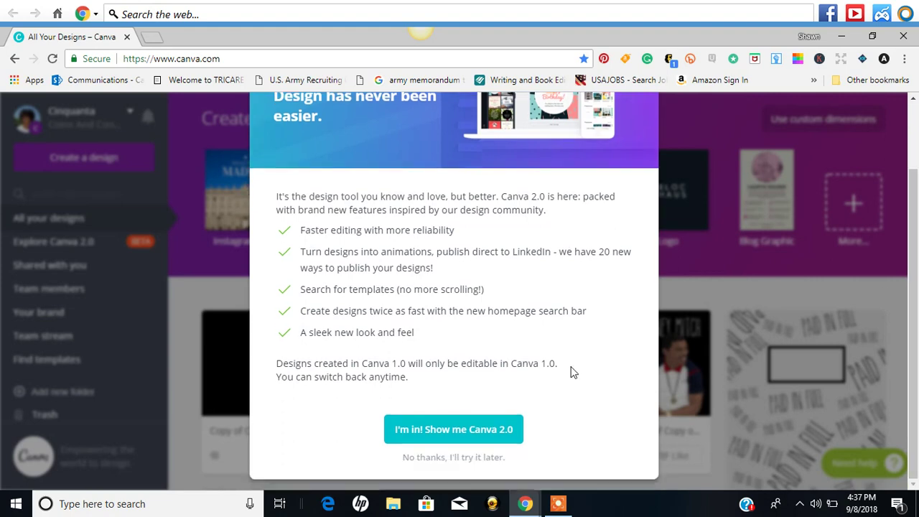
click(439, 434)
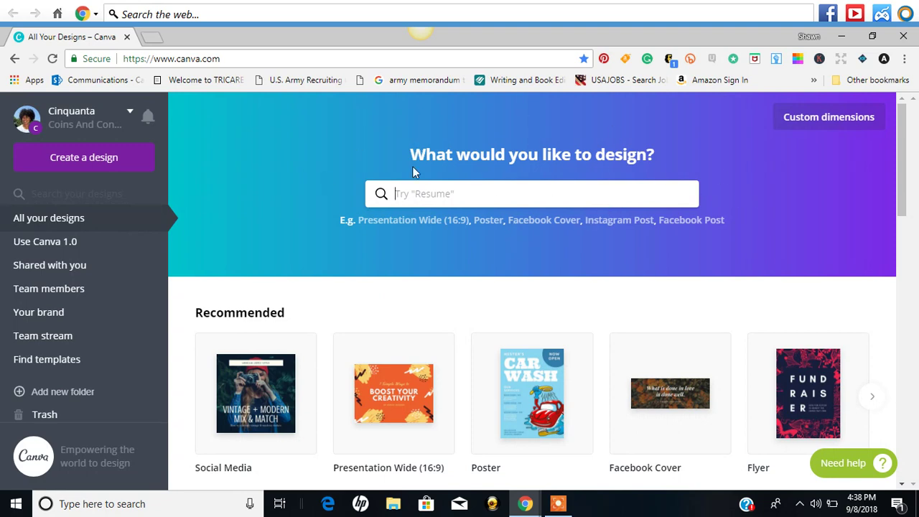
Step: Browse the suggested design types under the search box, then dismiss them
click(485, 194)
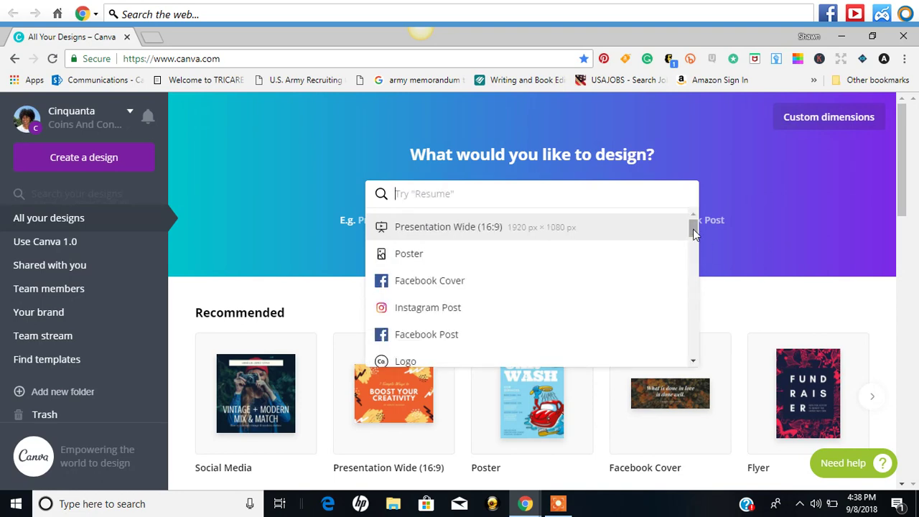
drag(694, 231, 695, 314)
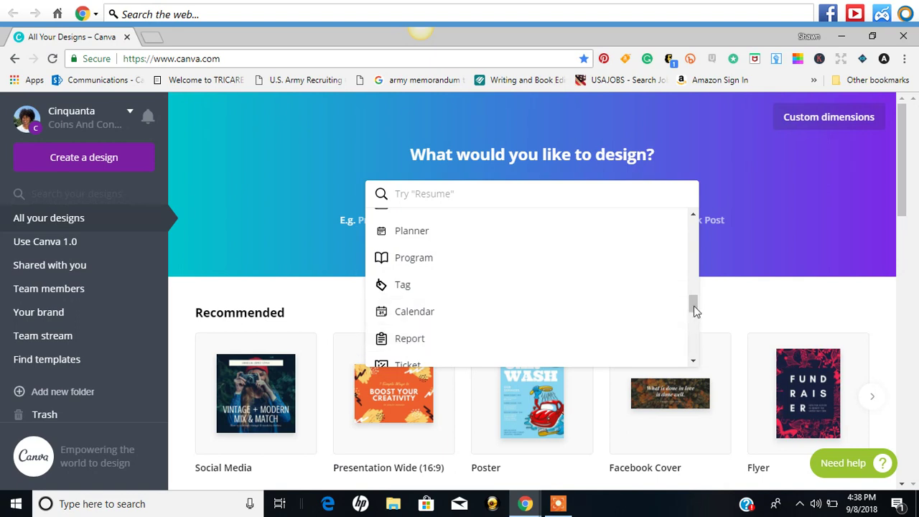
drag(701, 307, 695, 354)
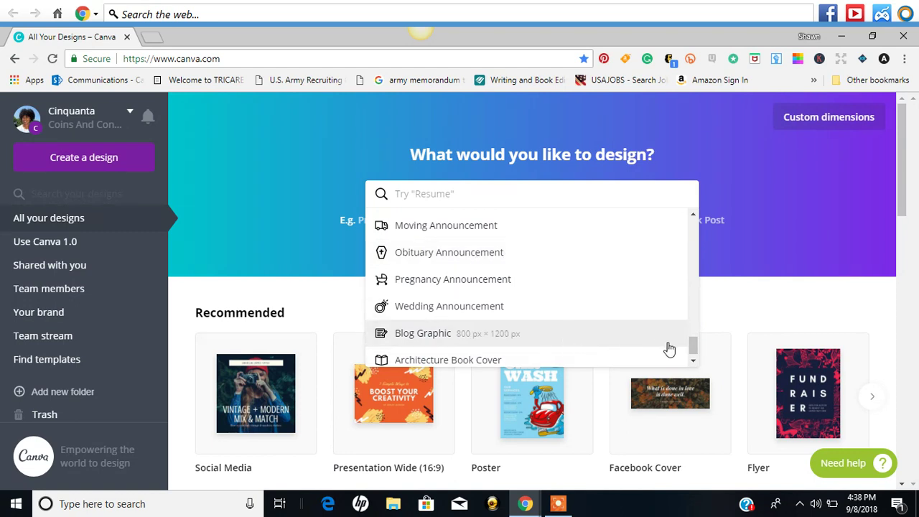
drag(694, 348, 692, 227)
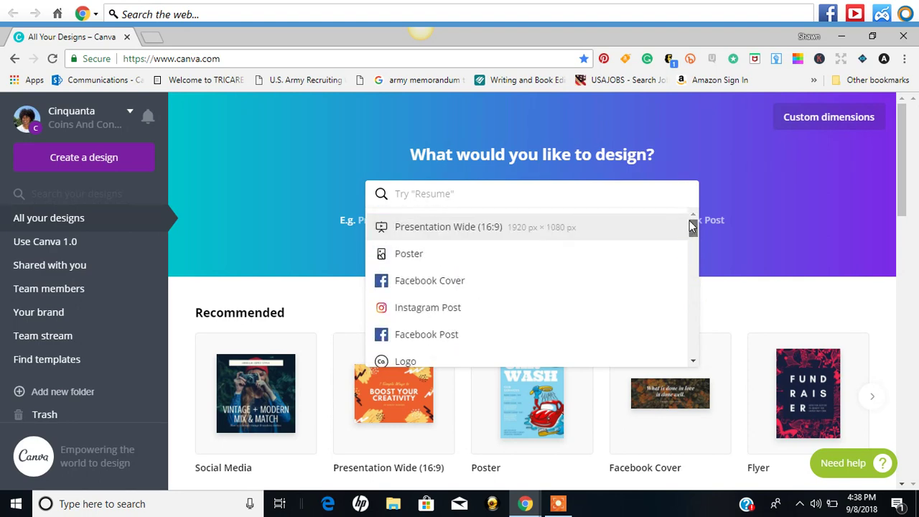
click(880, 188)
Step: Page the Recommended row to A4 Document, Letterhead, Magazine Cover and Resume, then return to the top
scroll(904, 190, down, 1)
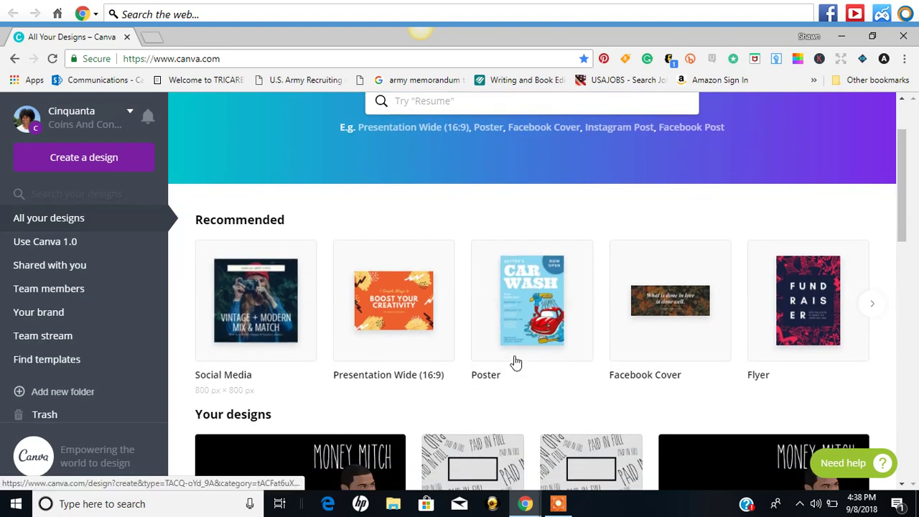
click(871, 303)
click(871, 304)
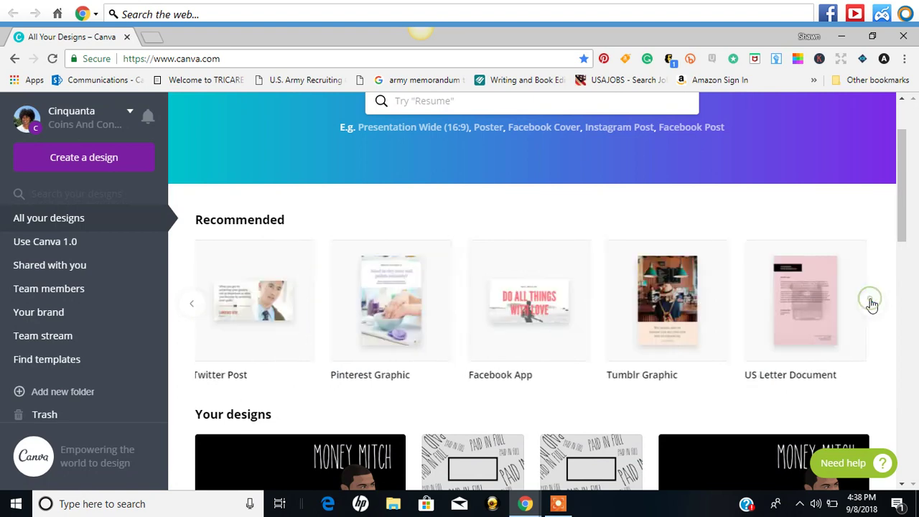
click(871, 303)
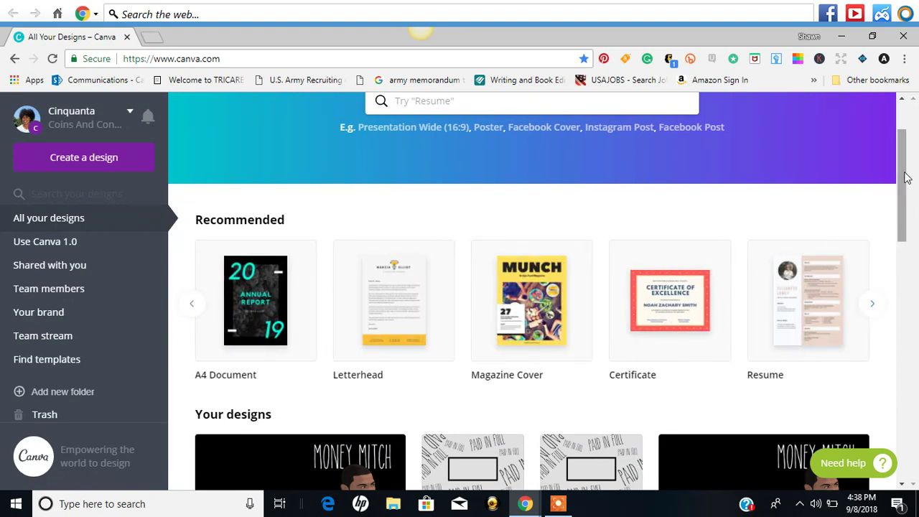
drag(907, 183, 907, 223)
scroll(905, 208, up, 3)
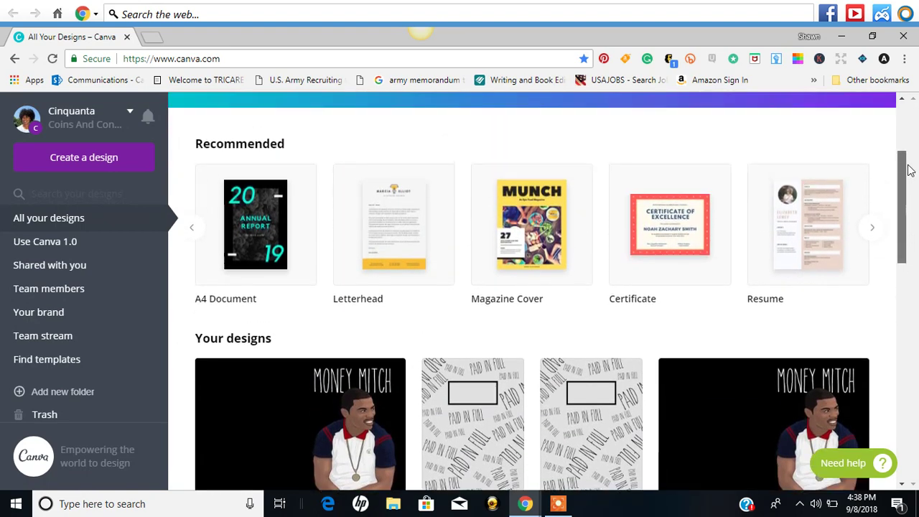
scroll(903, 187, up, 1)
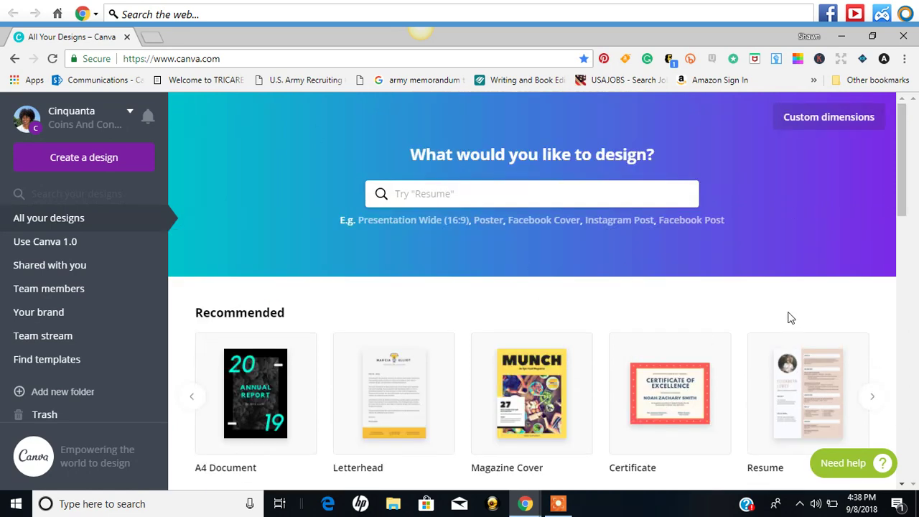
Step: Start a custom-size design in mm with width 457.2 and height 304.8
click(824, 119)
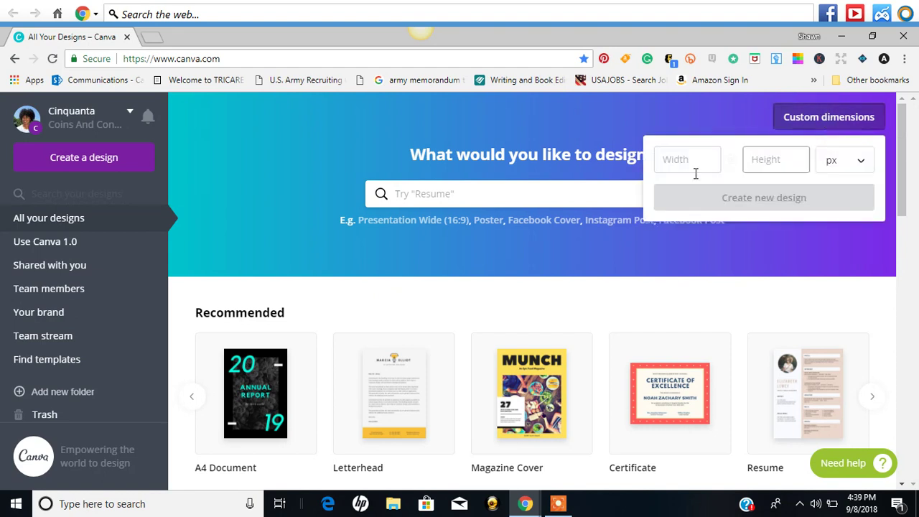
click(858, 163)
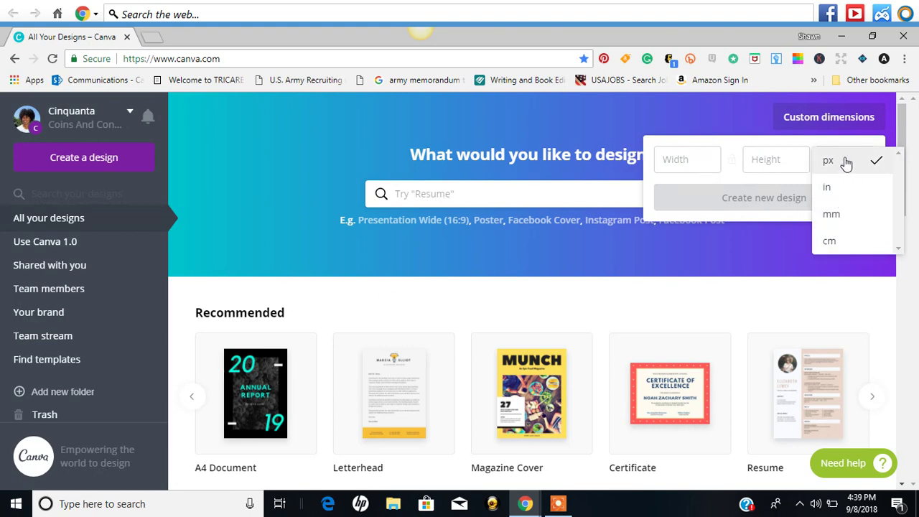
click(833, 214)
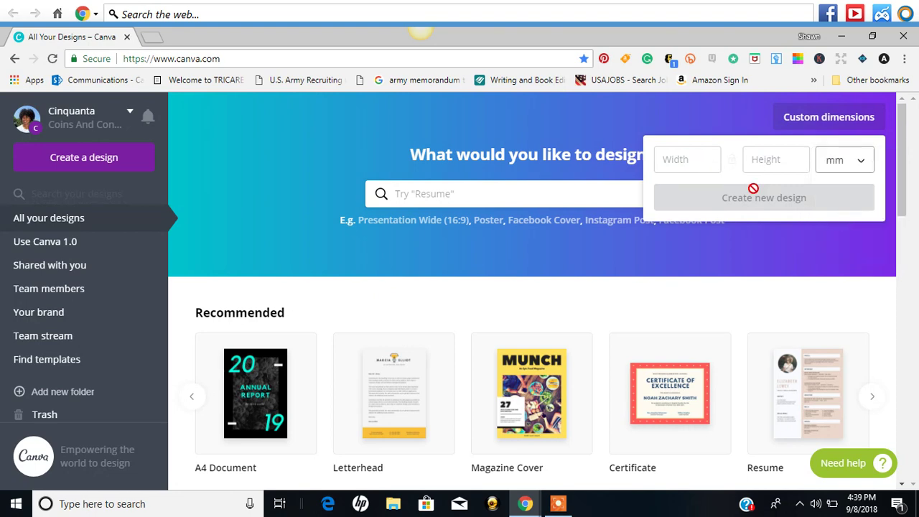
click(679, 159)
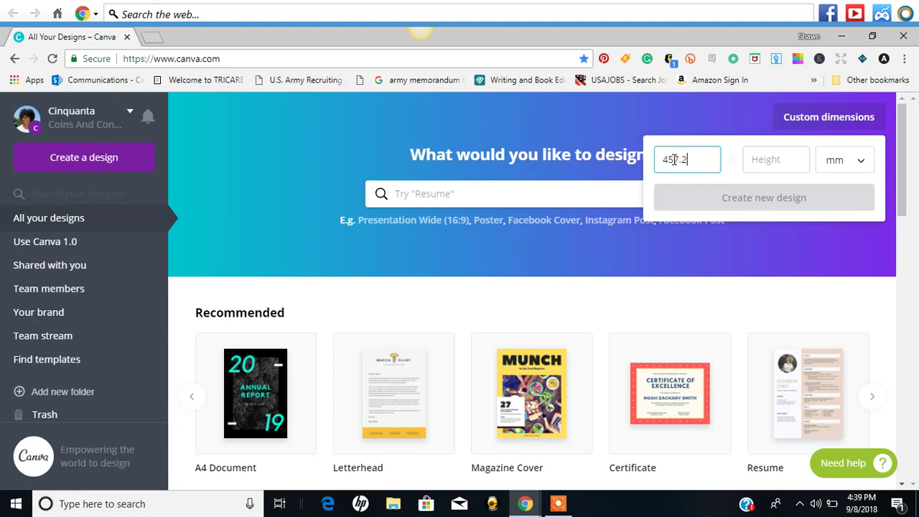
click(760, 160)
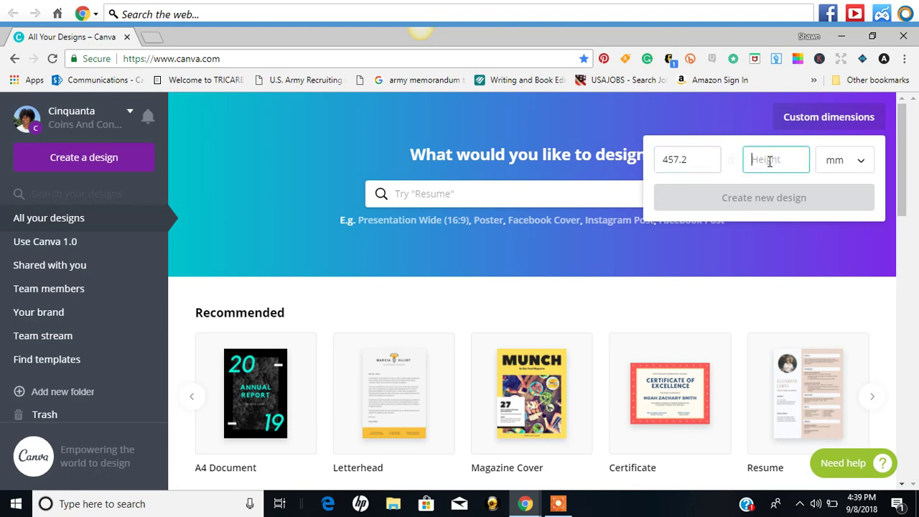
text(304)
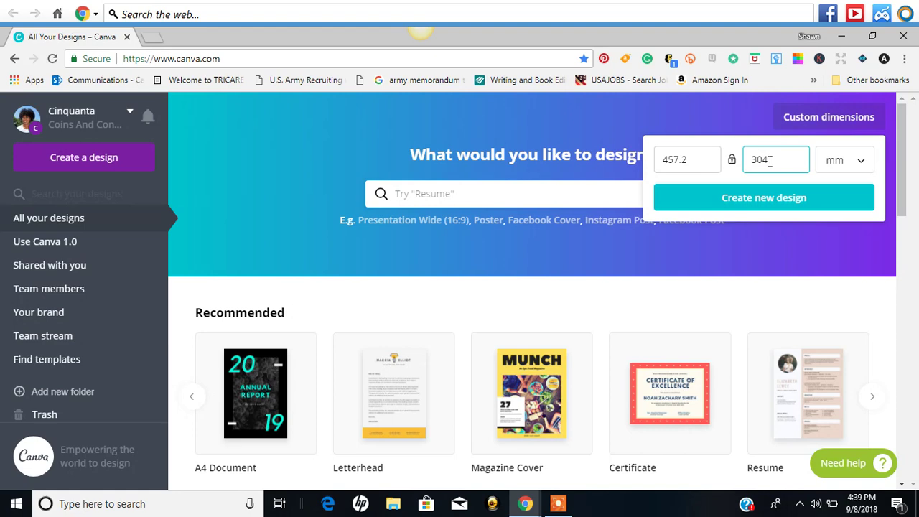
text(.8)
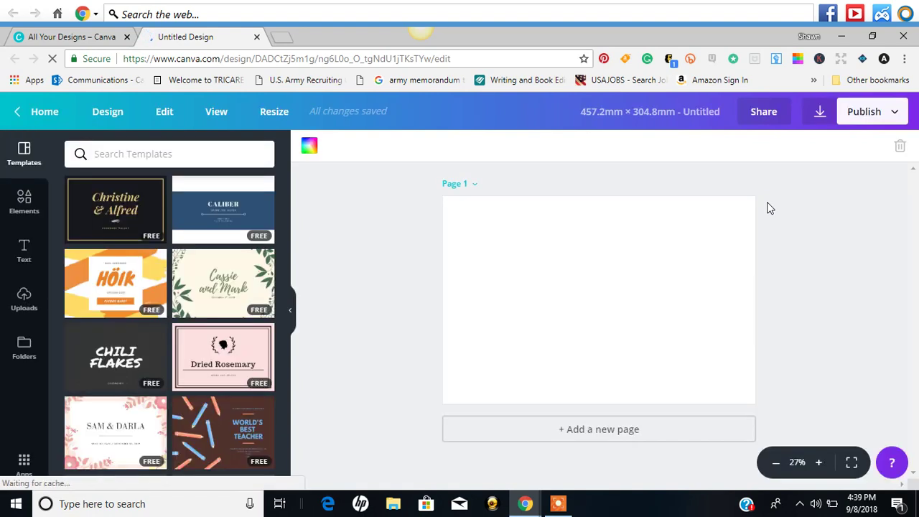
click(896, 115)
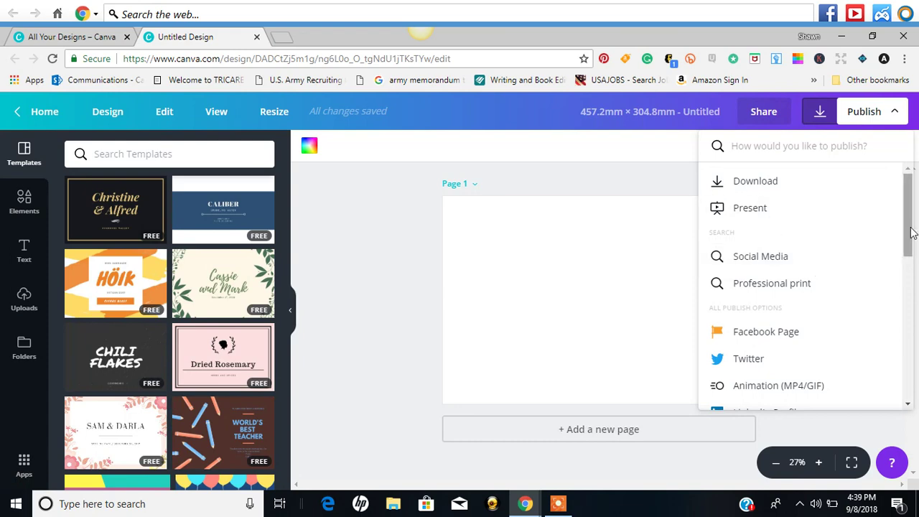
drag(911, 232, 909, 308)
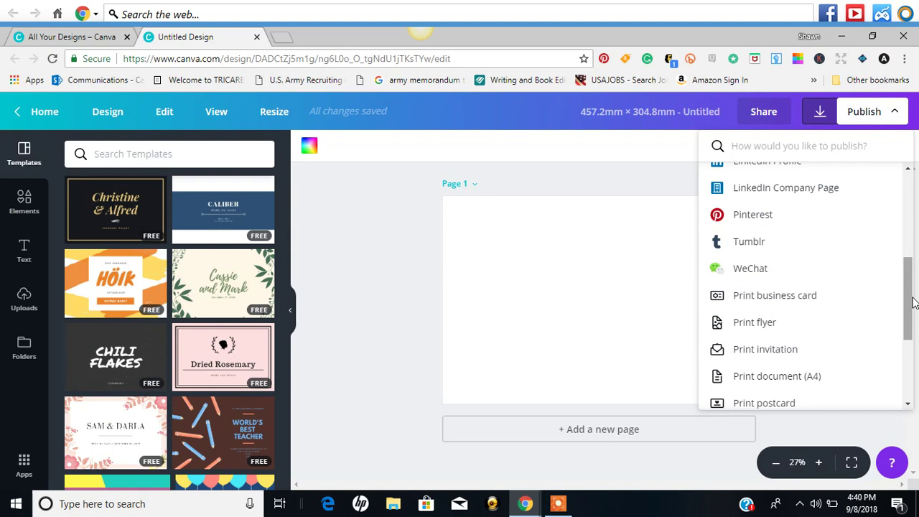
drag(913, 302, 914, 326)
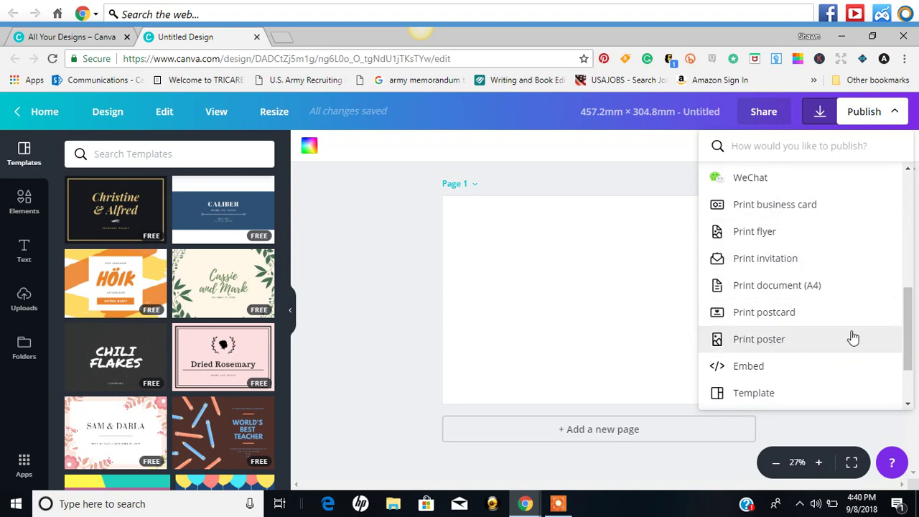
drag(909, 331, 915, 203)
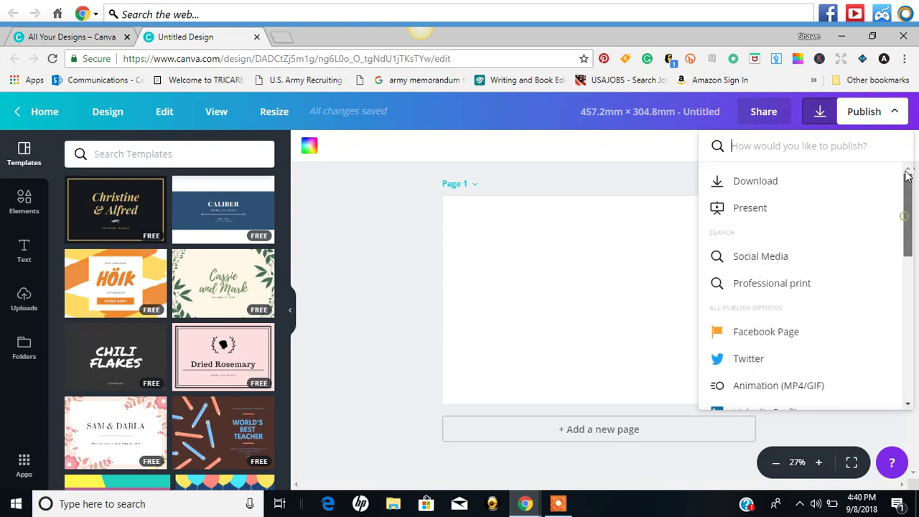
click(621, 163)
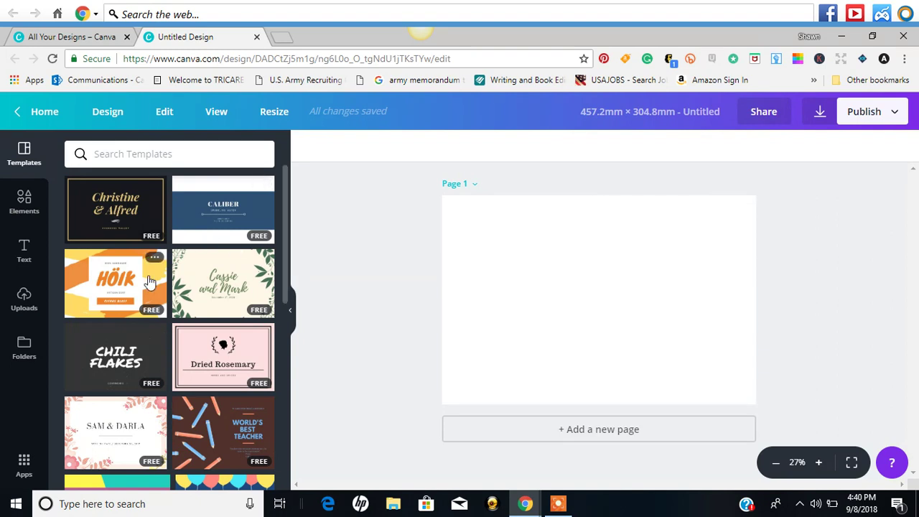
Step: Scroll through the Elements library in the side panel
click(36, 215)
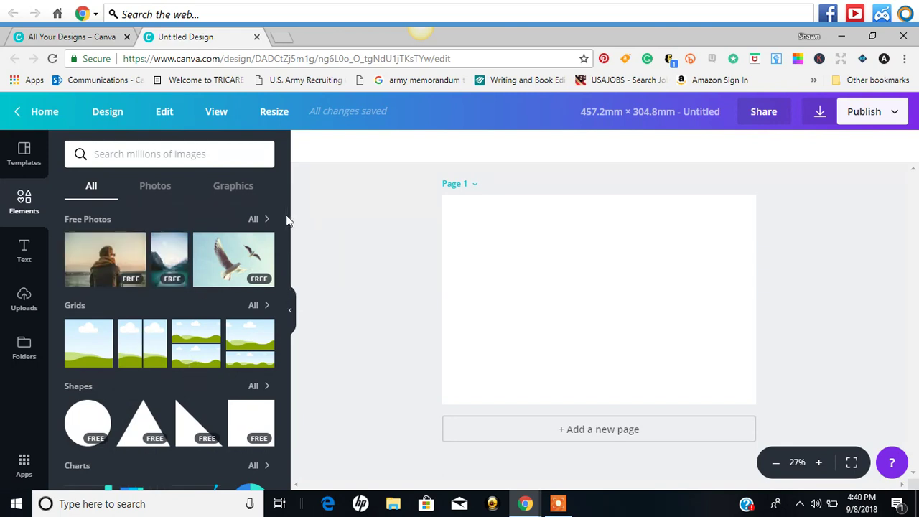
scroll(285, 215, down, 4)
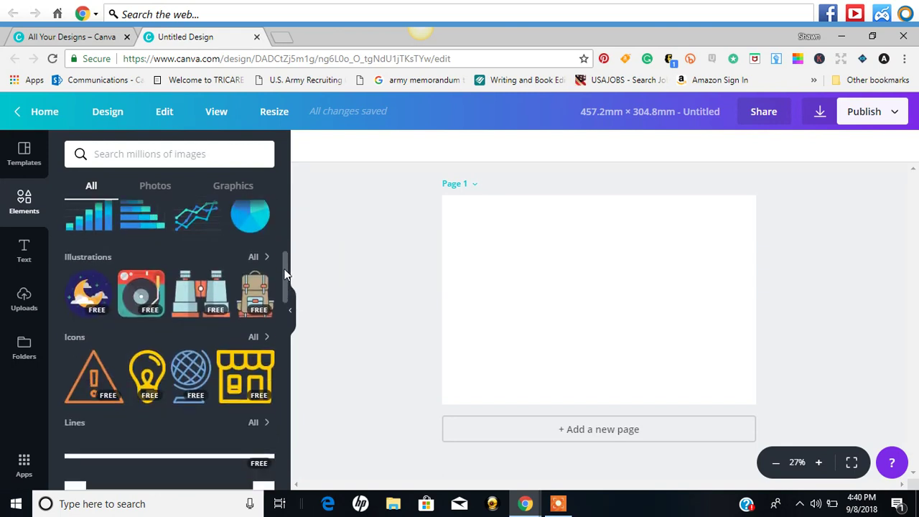
scroll(284, 281, down, 1)
scroll(286, 309, down, 3)
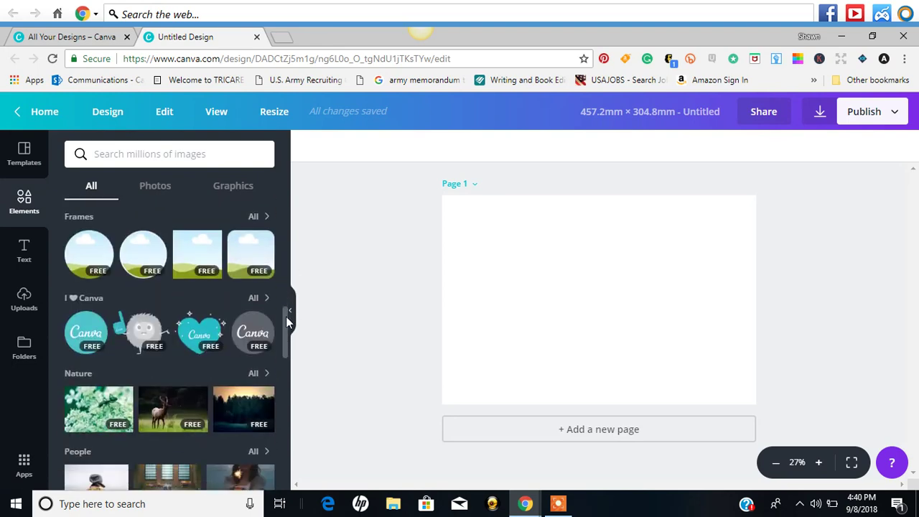
scroll(286, 316, down, 2)
scroll(285, 184, up, 10)
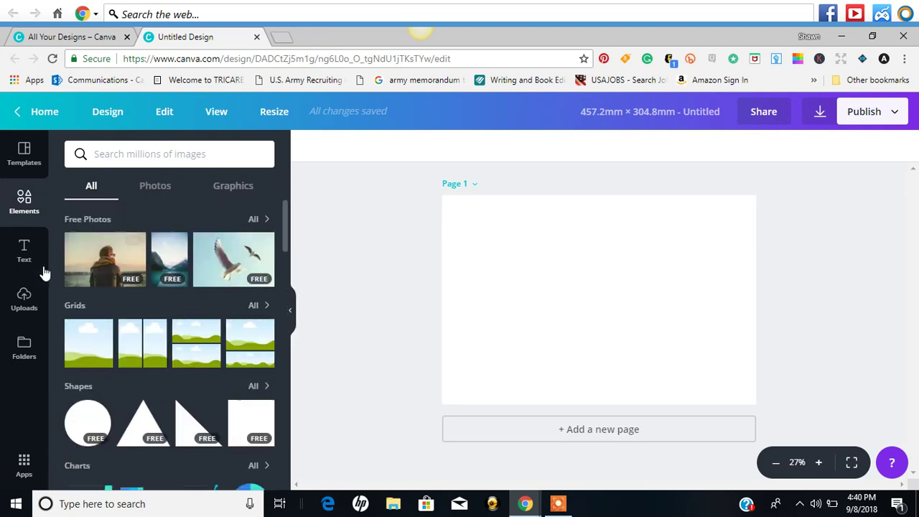
Step: Look at the Text presets, then collapse the side panel
click(23, 260)
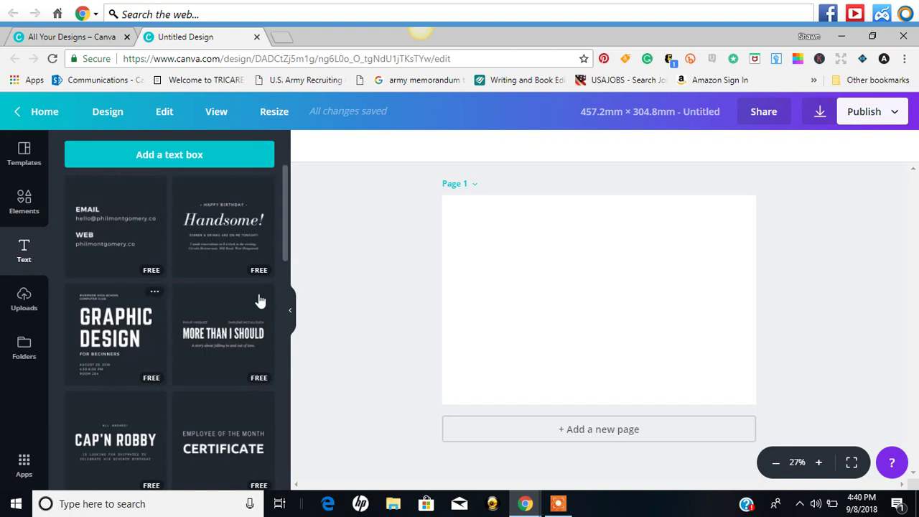
drag(286, 220, 293, 334)
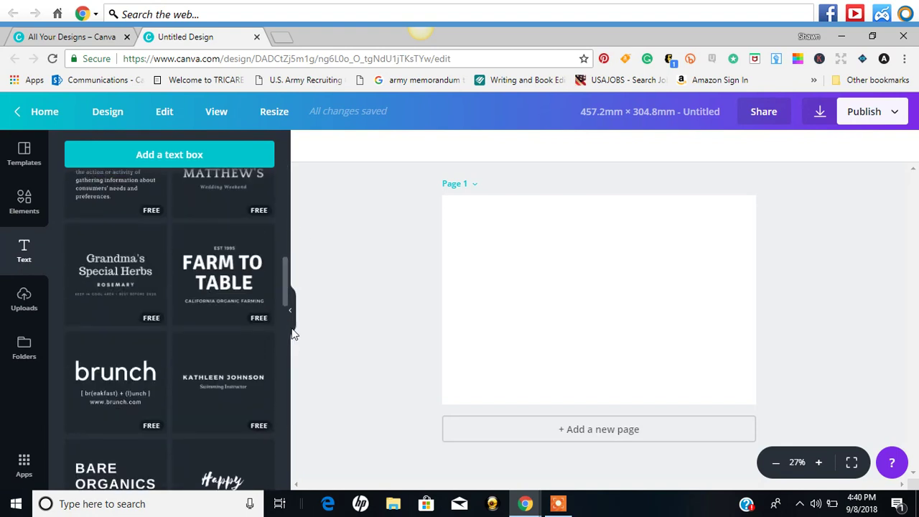
click(294, 313)
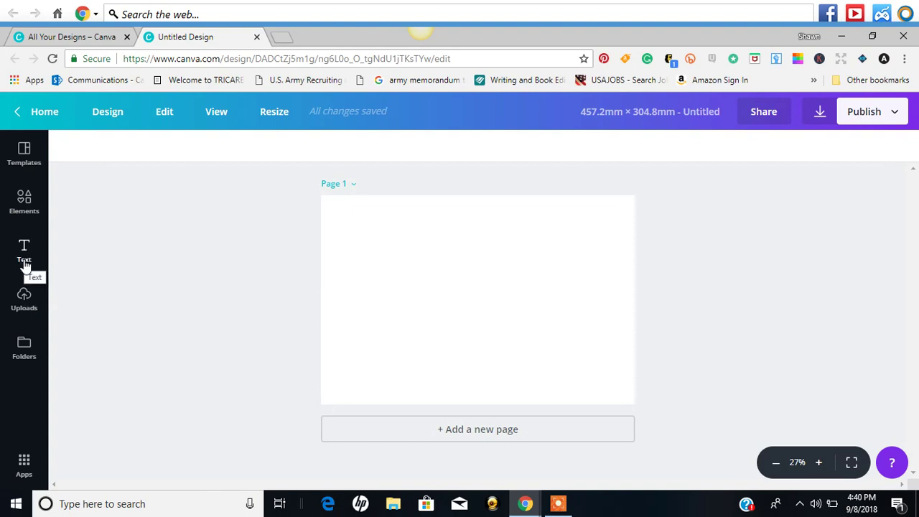
Step: Check Uploads and Folders, then scroll the Apps list with Magic Resize, Brand Kit and Fonts Pro
click(24, 301)
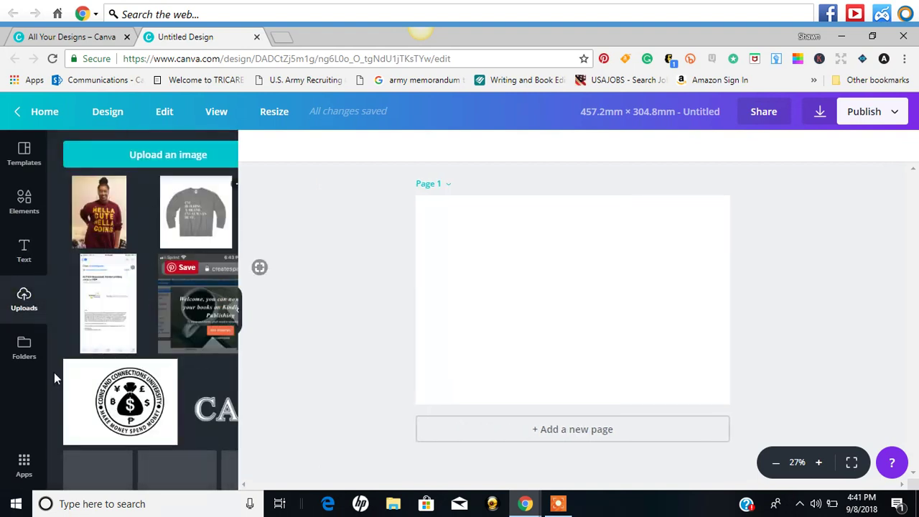
click(24, 349)
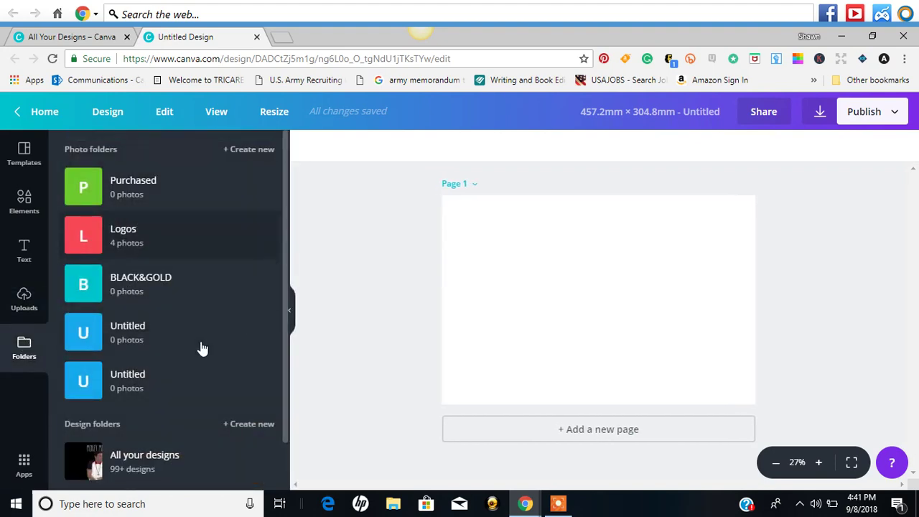
click(23, 467)
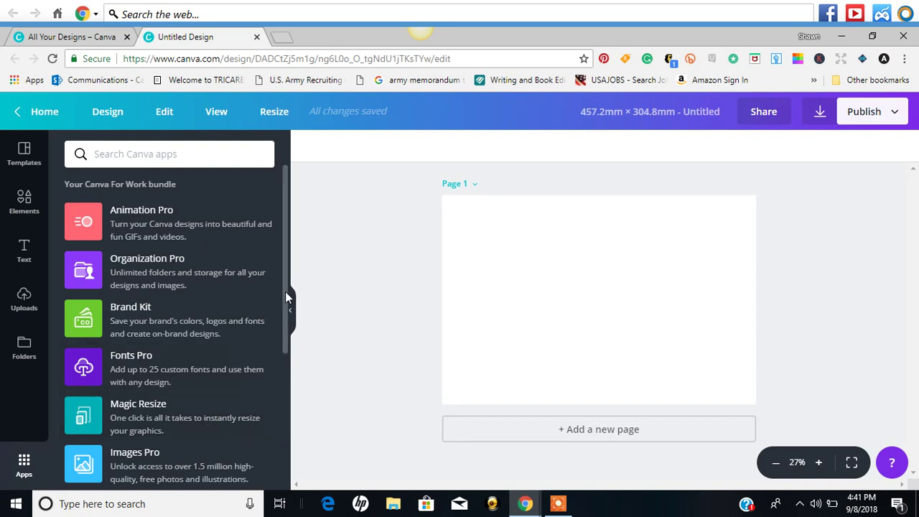
drag(285, 292, 286, 332)
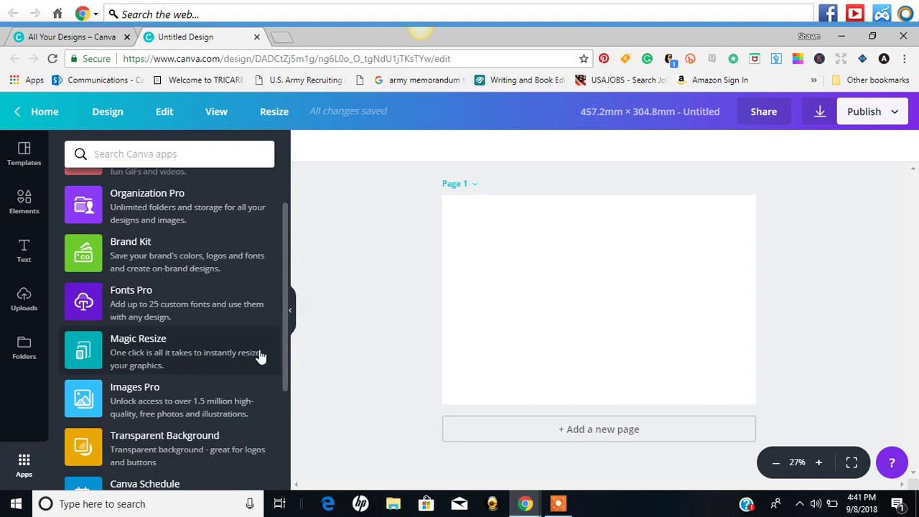
drag(285, 296, 278, 320)
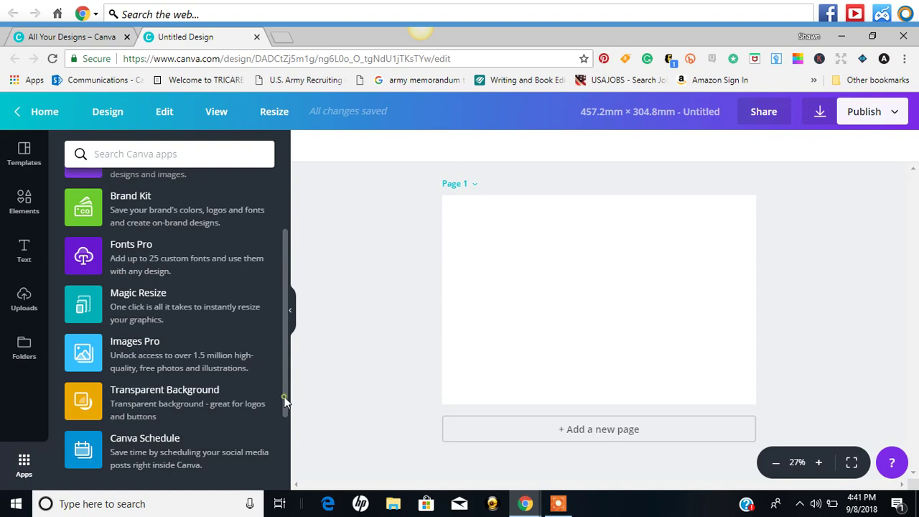
scroll(285, 417, down, 3)
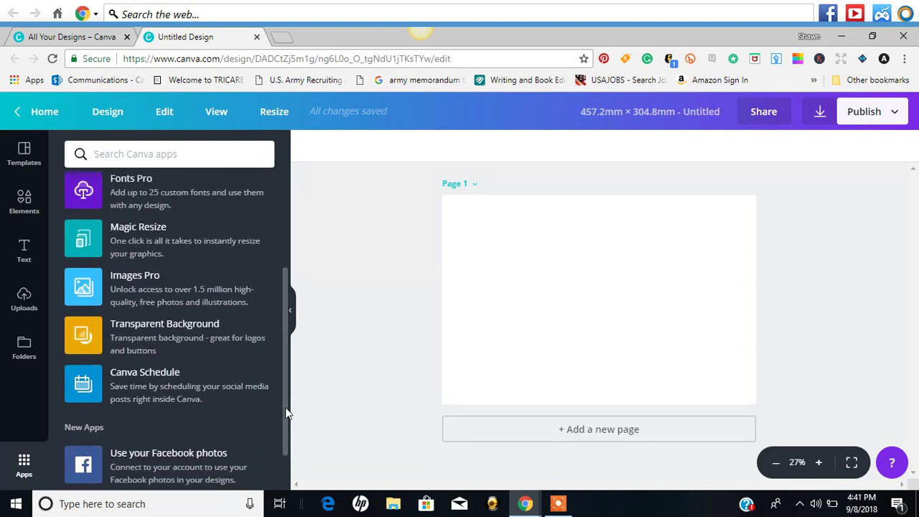
scroll(285, 407, down, 2)
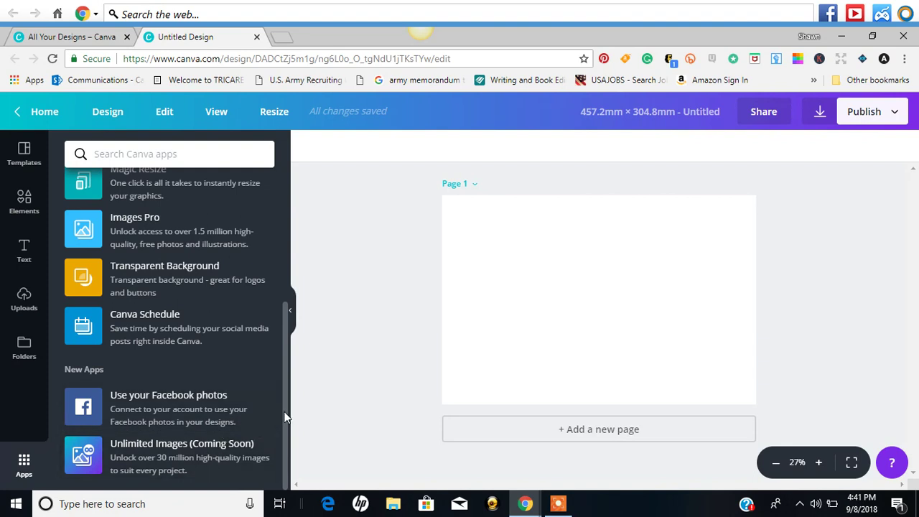
scroll(285, 415, up, 3)
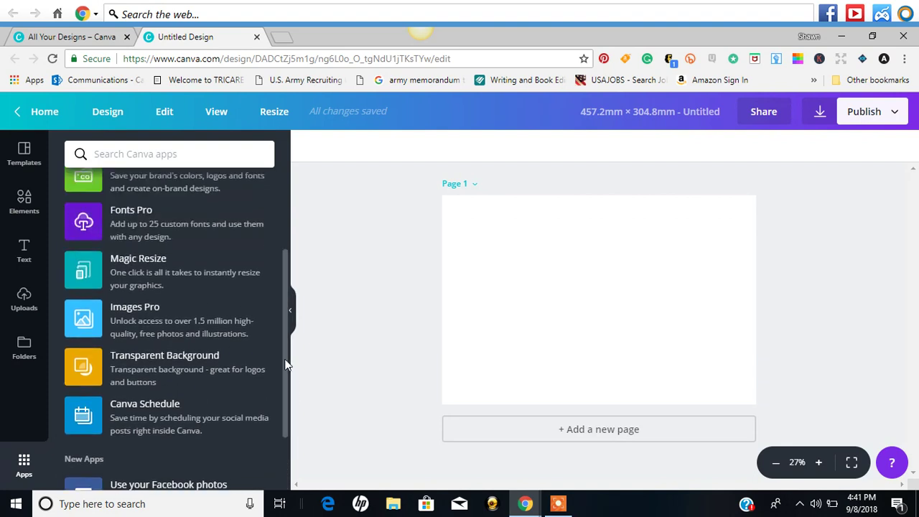
scroll(285, 355, up, 2)
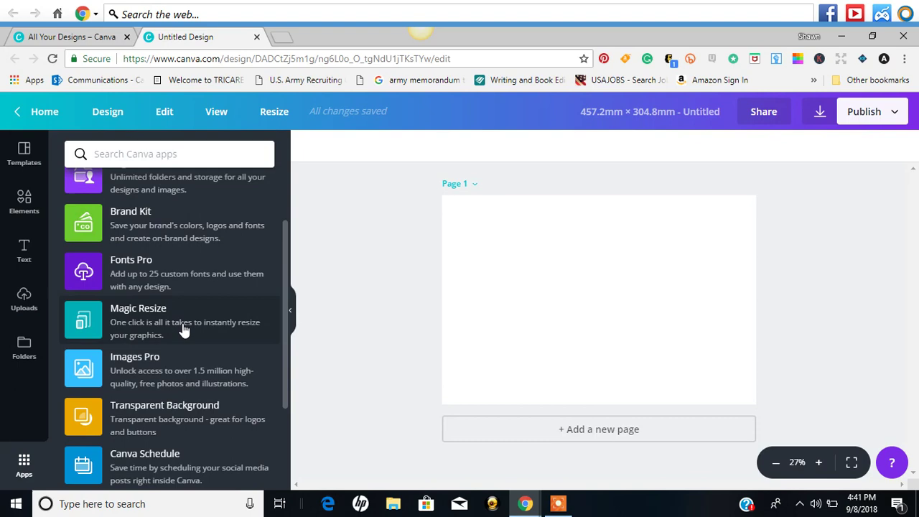
click(182, 323)
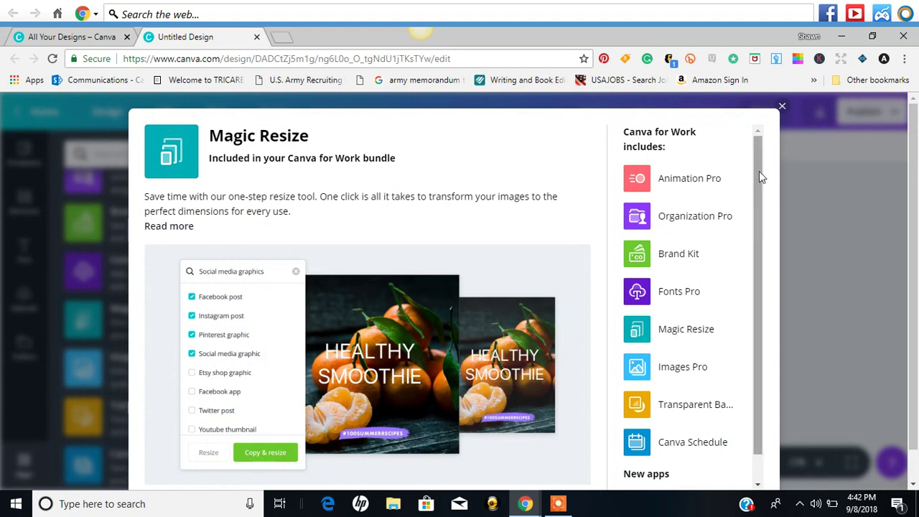
drag(759, 170, 760, 226)
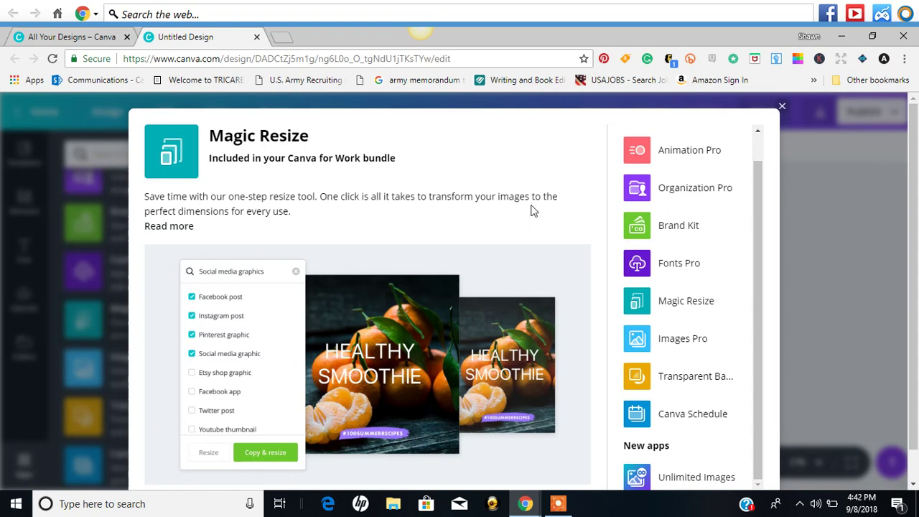
click(178, 226)
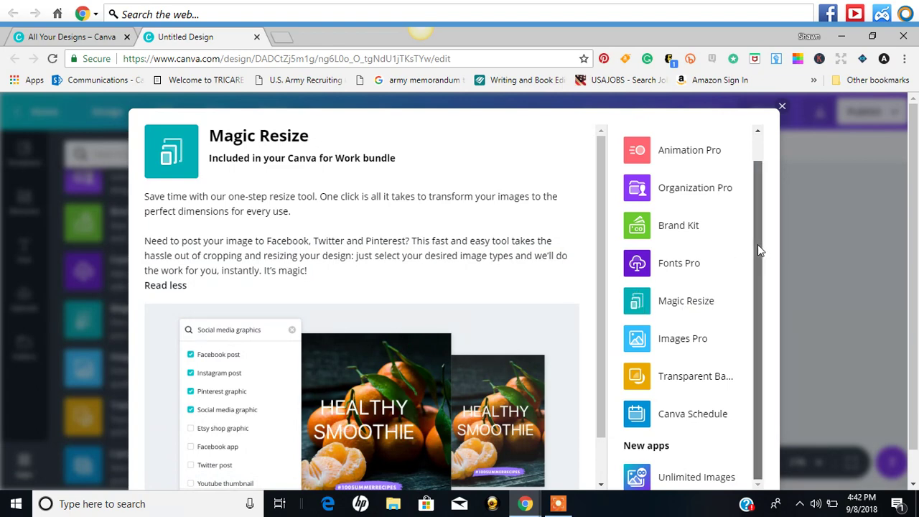
drag(757, 245, 761, 182)
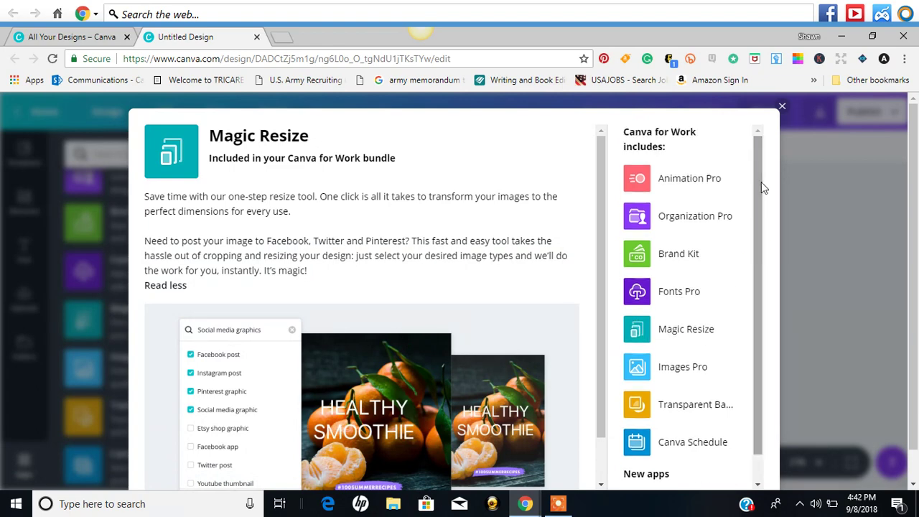
click(781, 108)
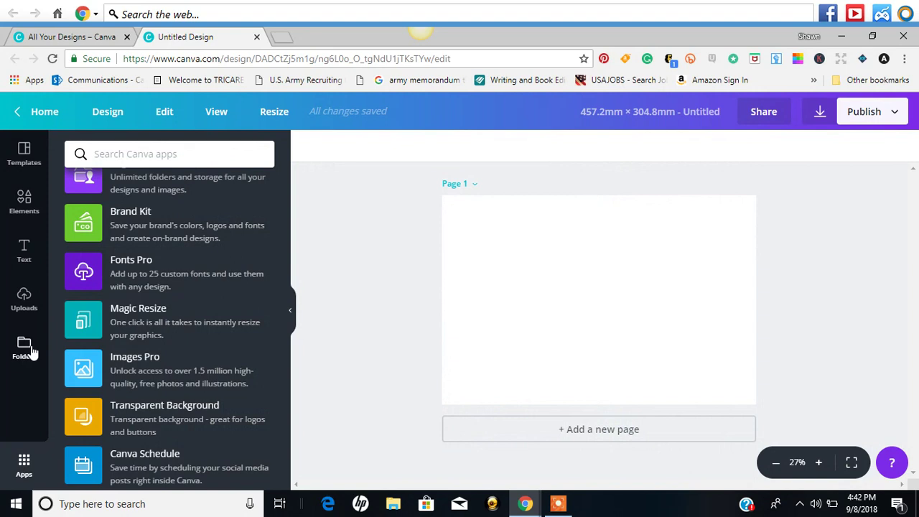
click(217, 113)
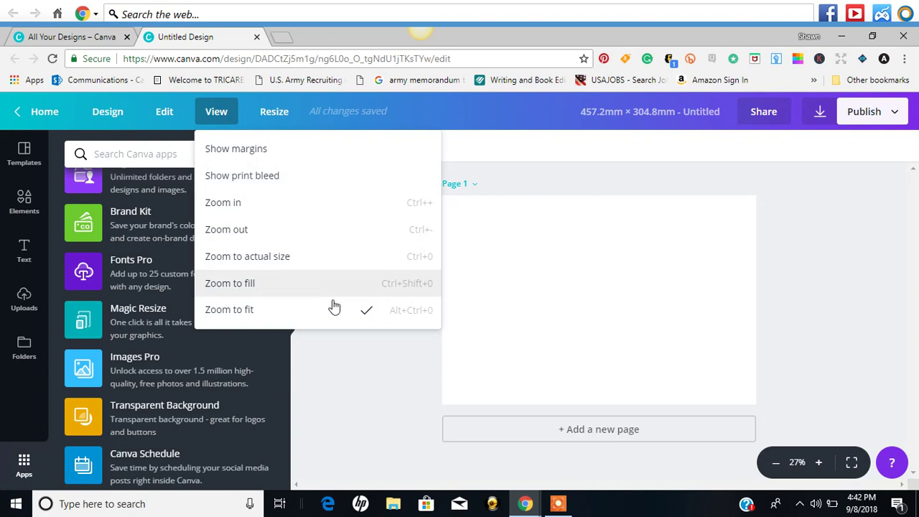
click(167, 115)
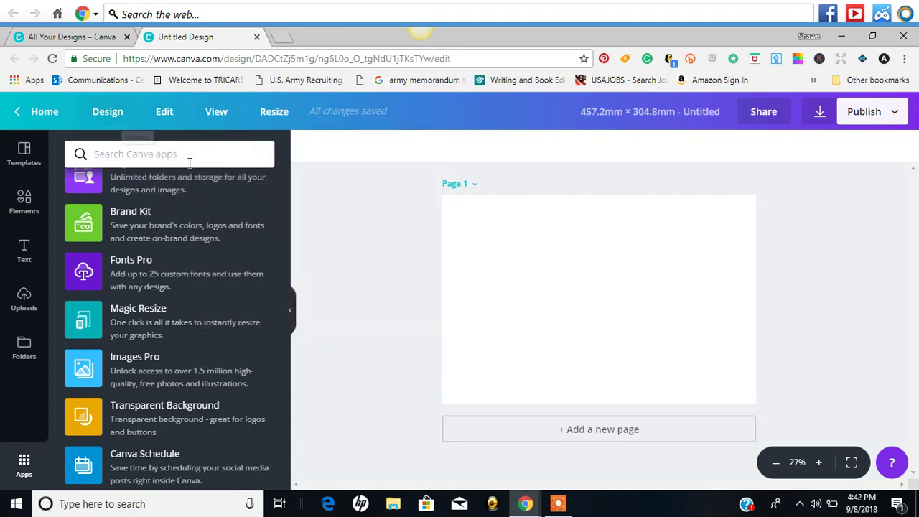
click(273, 115)
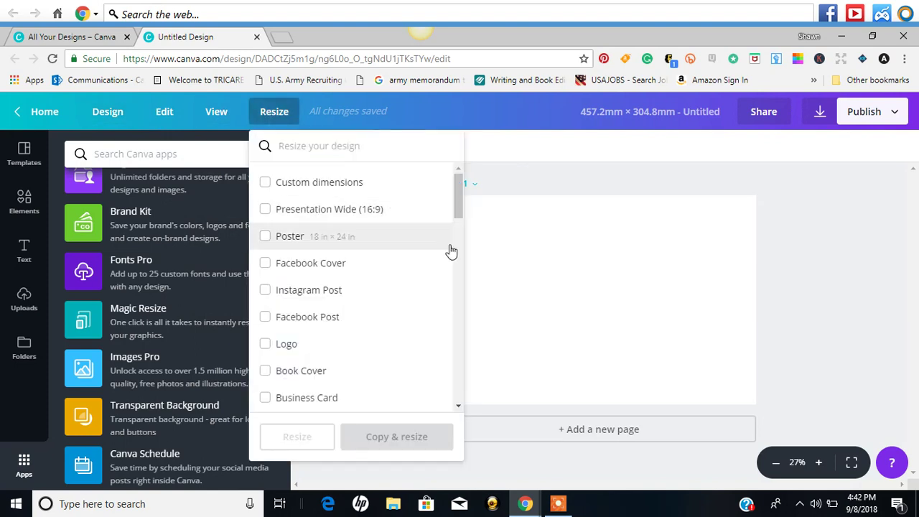
drag(457, 187, 457, 267)
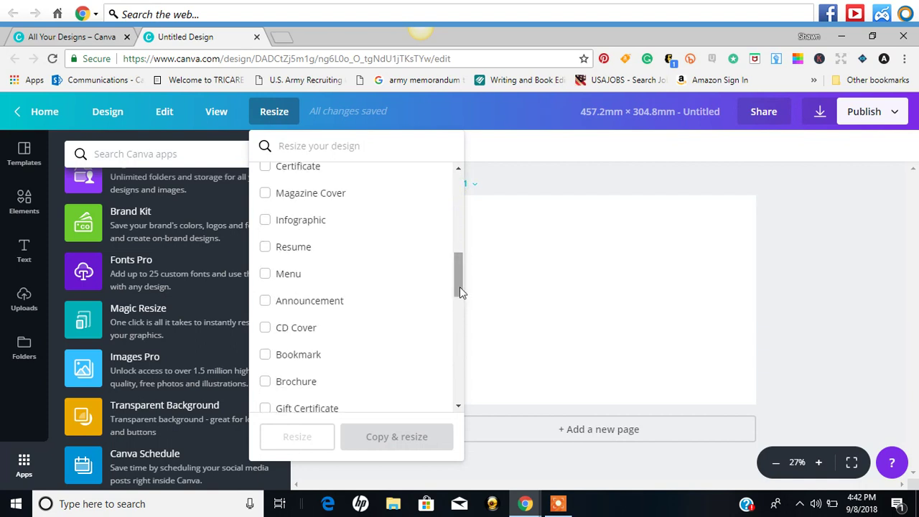
scroll(459, 330, down, 10)
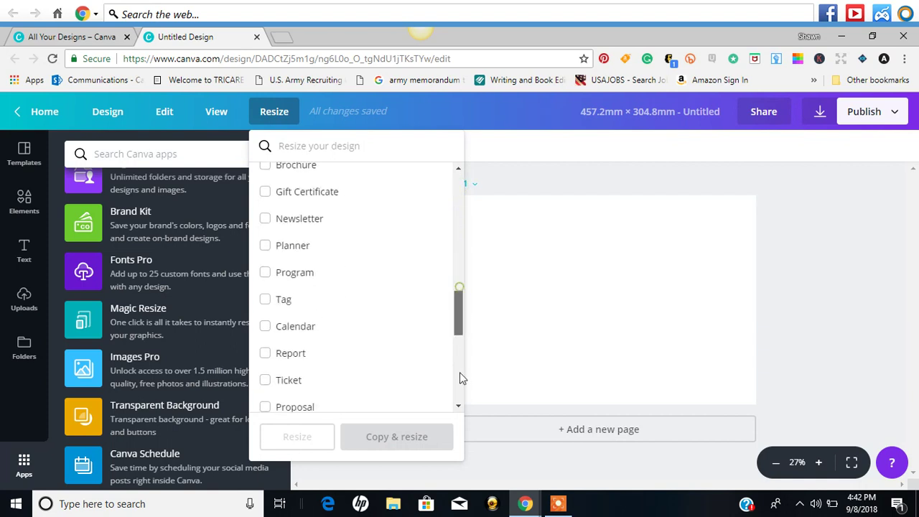
click(521, 183)
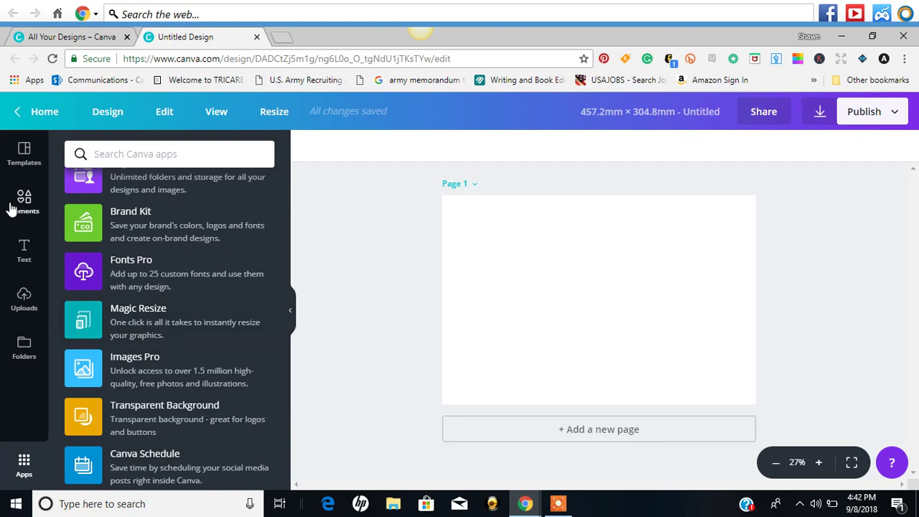
Step: Browse the Templates and Elements panels in the sidebar
click(27, 160)
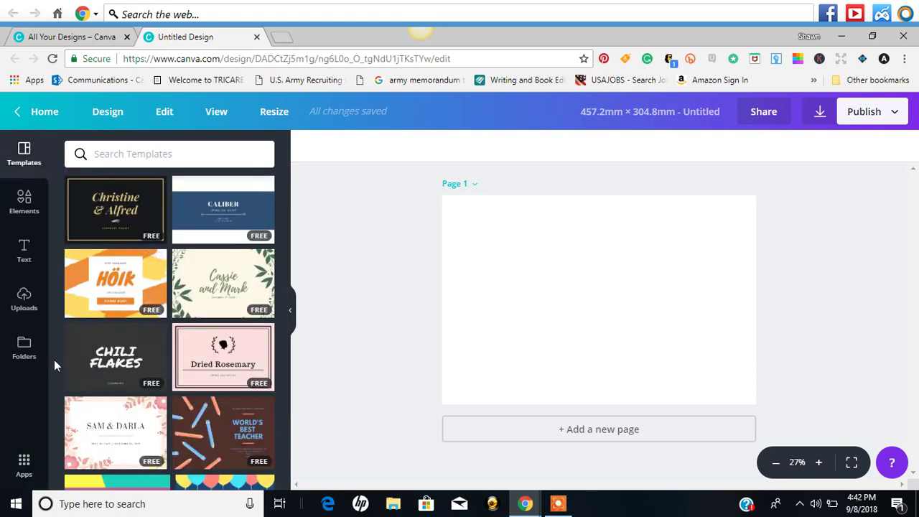
click(25, 210)
click(25, 209)
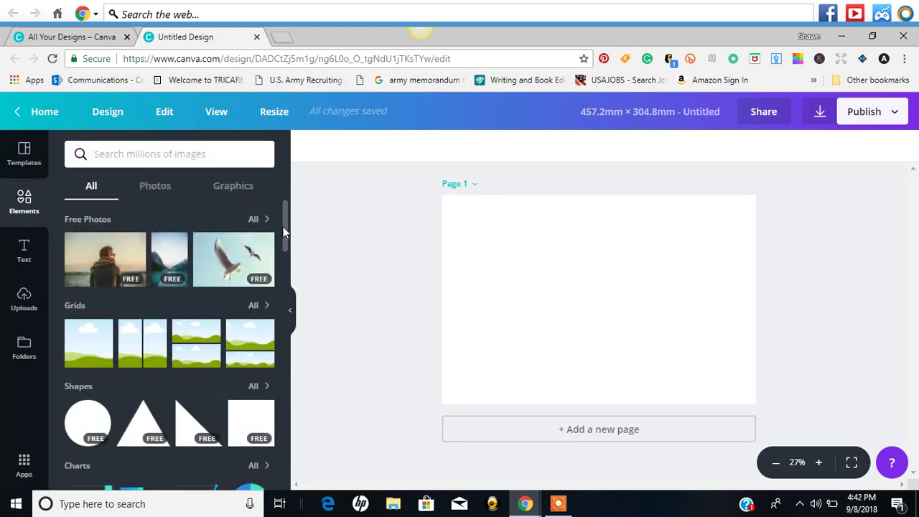
drag(286, 233, 282, 482)
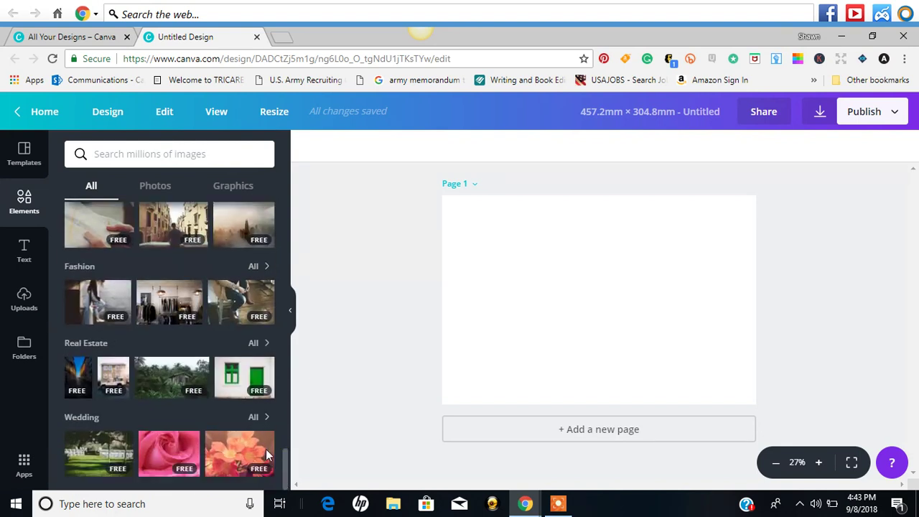
Step: Search elements for 'backgrounds' and scroll through the pattern results
click(158, 157)
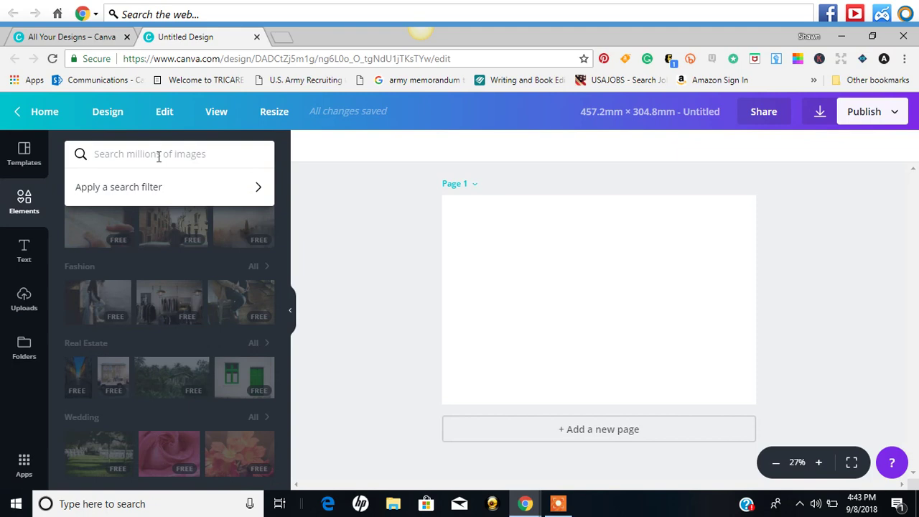
text(backgrounds)
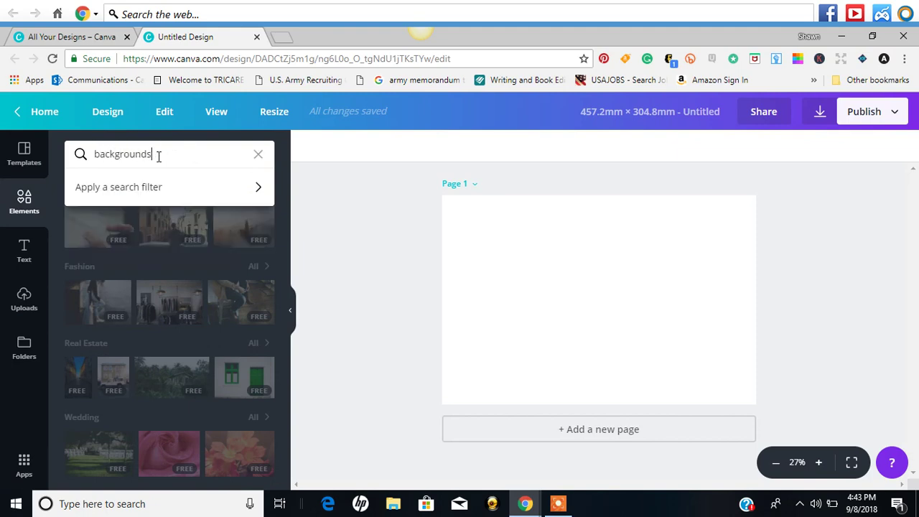
key(Return)
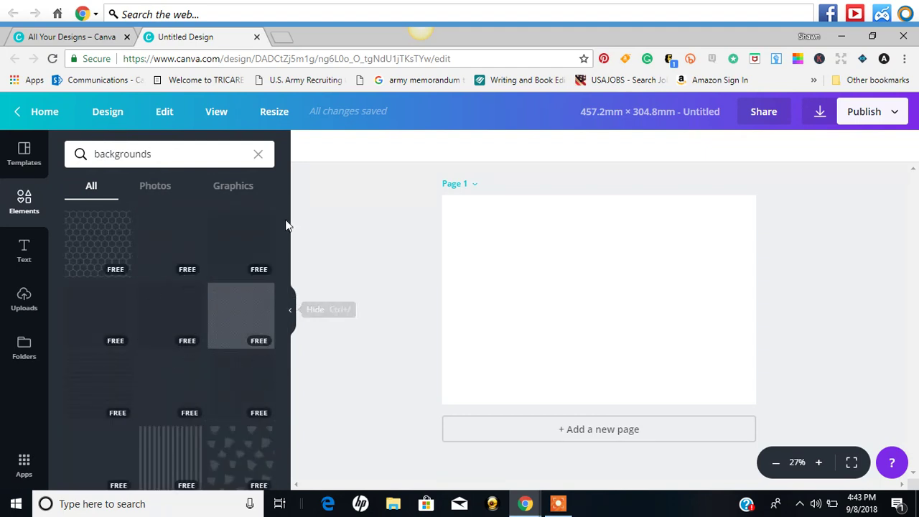
drag(287, 260, 287, 362)
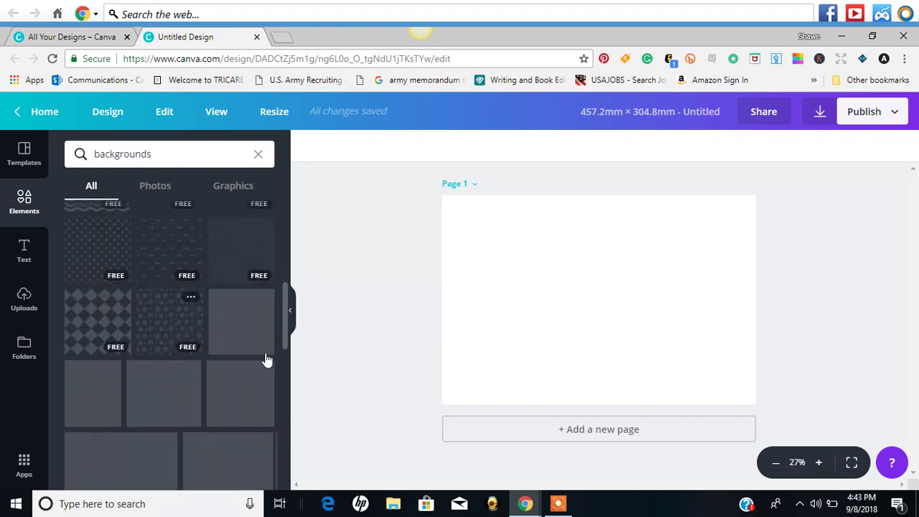
drag(286, 315, 288, 249)
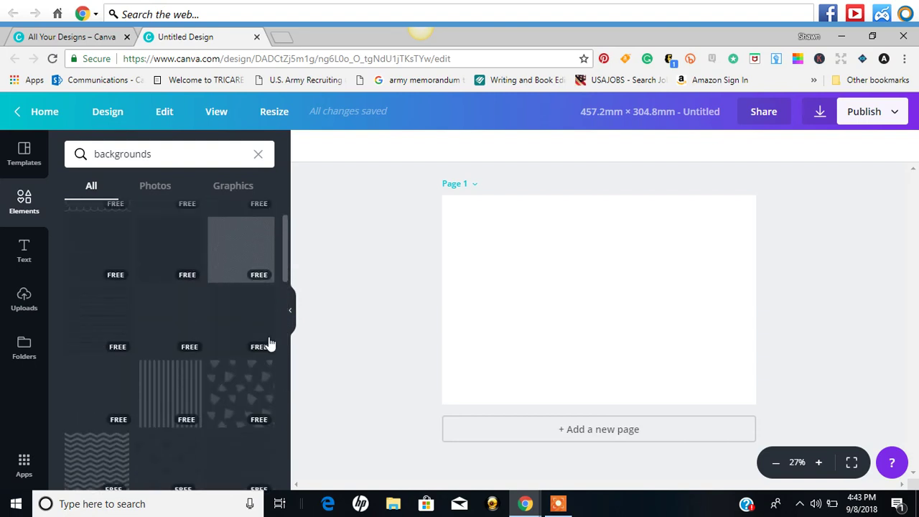
click(106, 404)
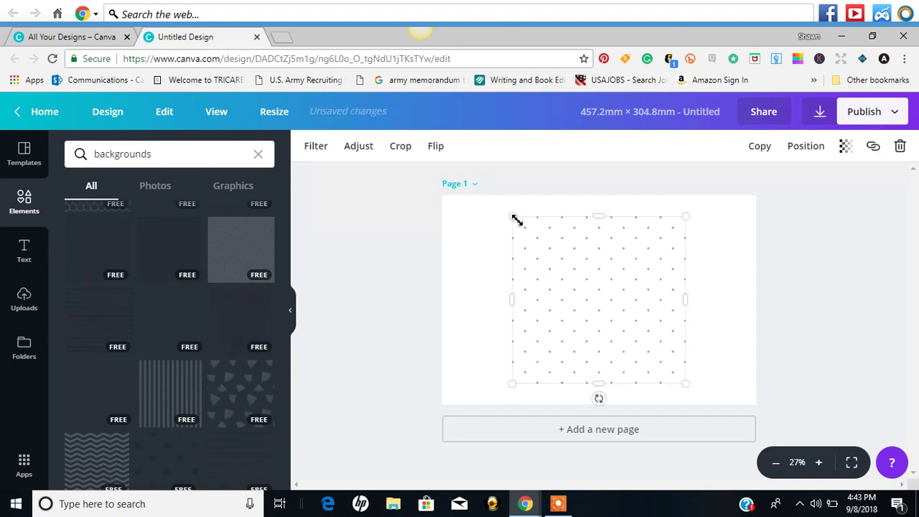
drag(517, 220, 461, 204)
drag(687, 385, 754, 447)
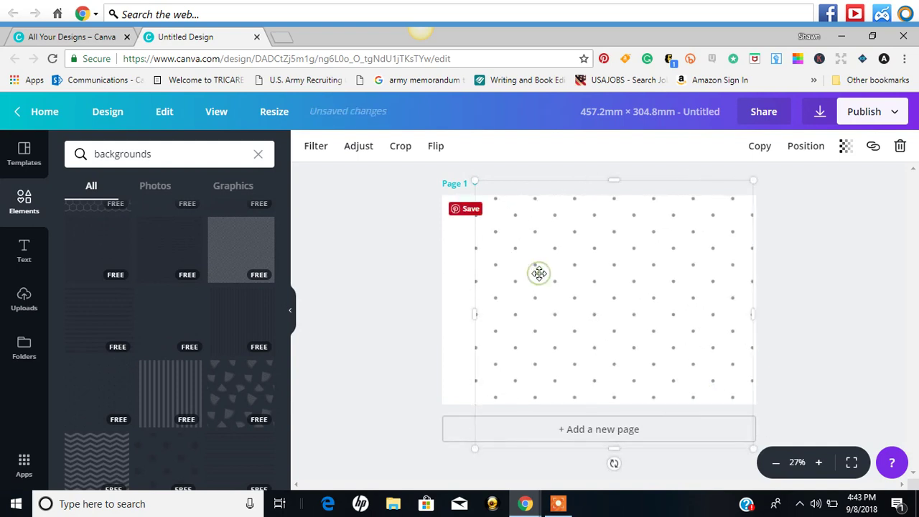
click(400, 146)
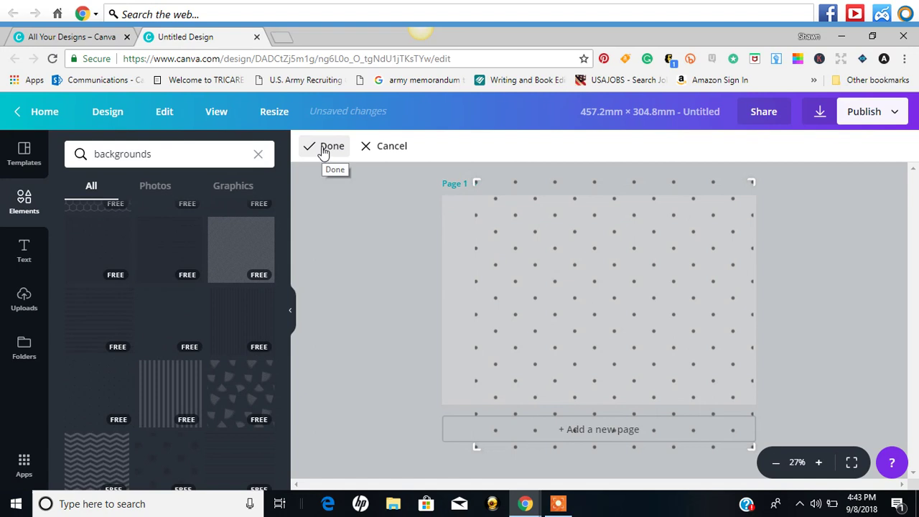
click(323, 148)
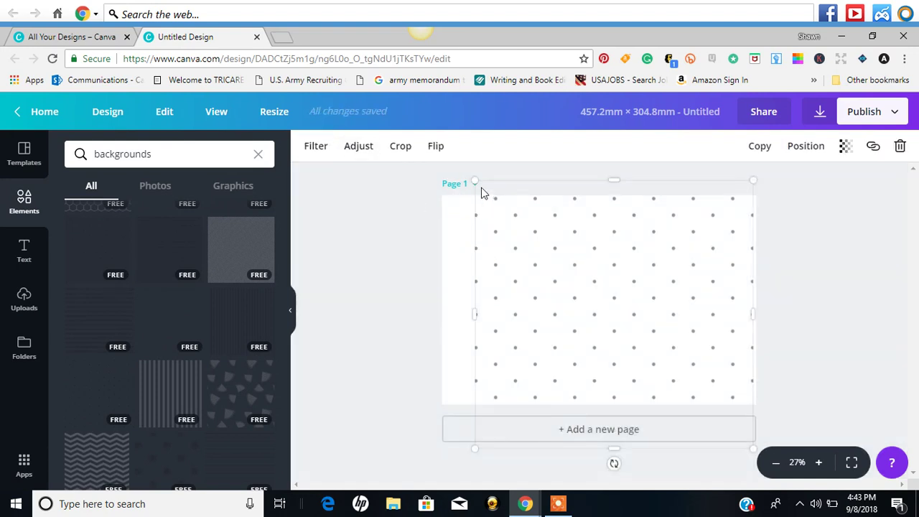
drag(477, 316, 422, 320)
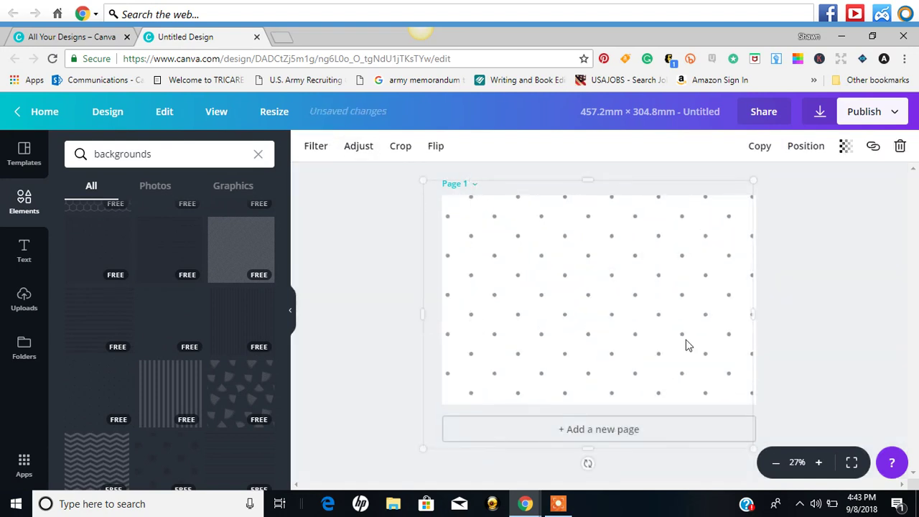
drag(757, 316, 767, 315)
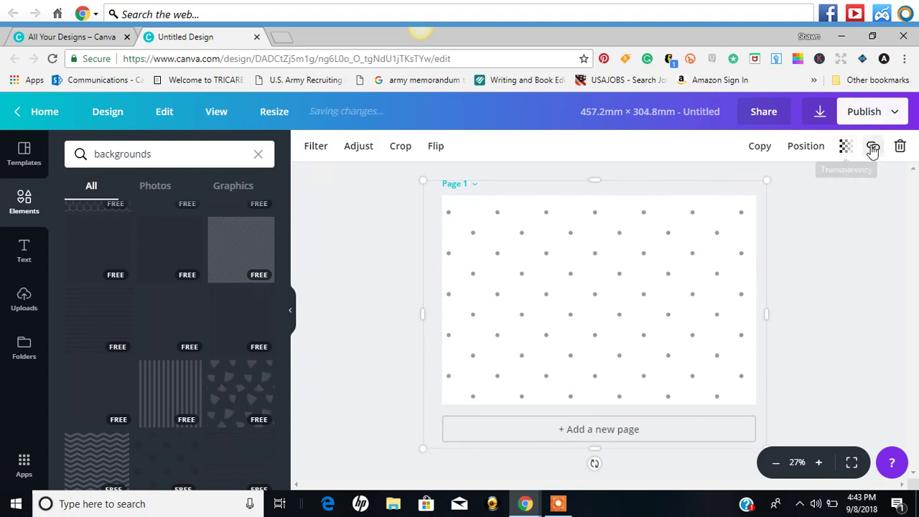
click(810, 153)
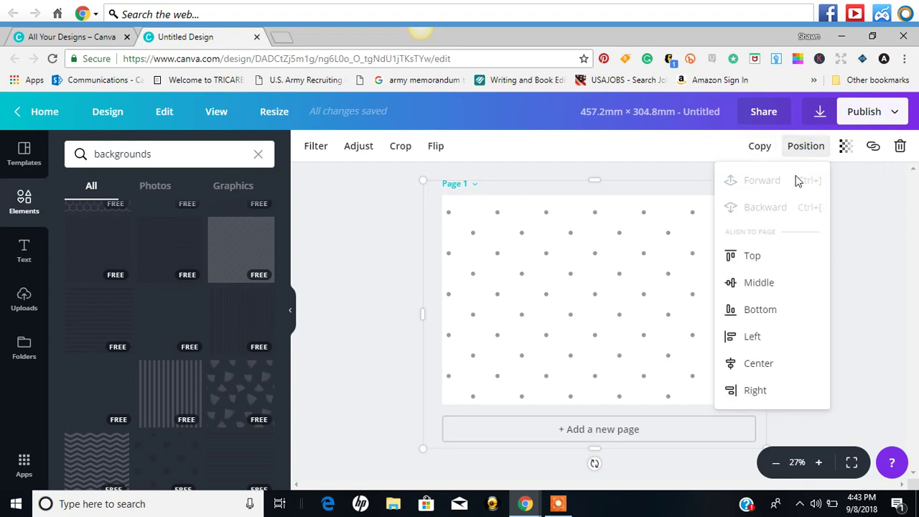
click(769, 284)
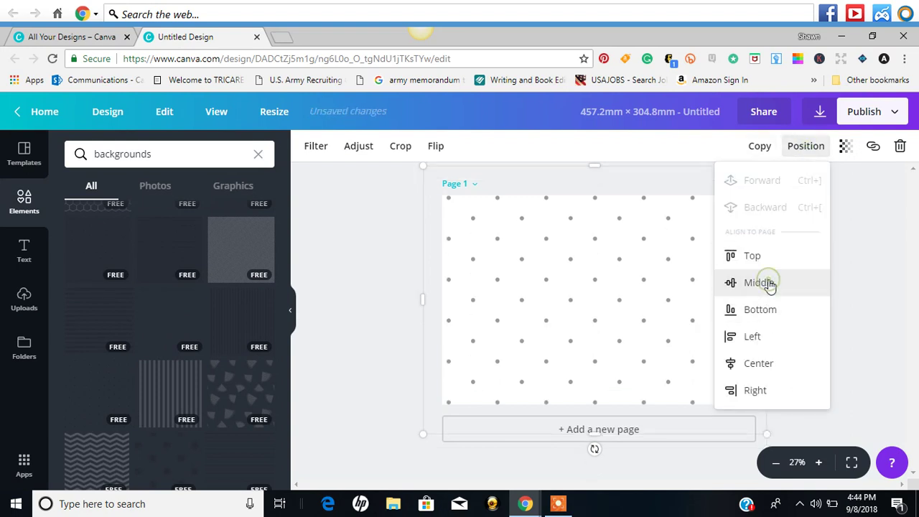
click(766, 148)
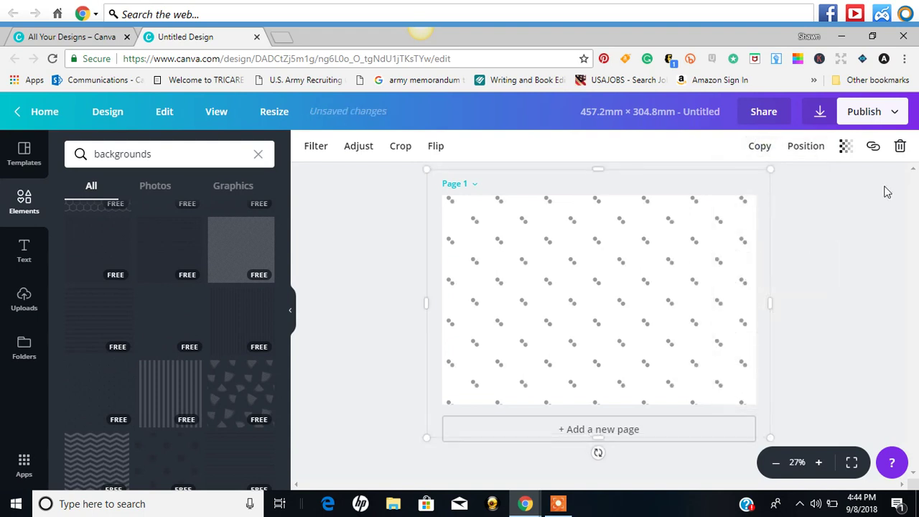
click(900, 147)
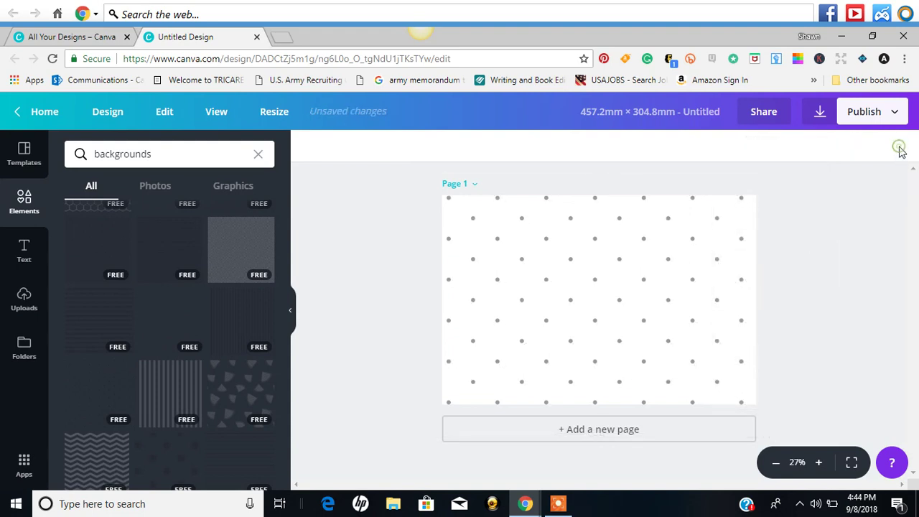
click(497, 241)
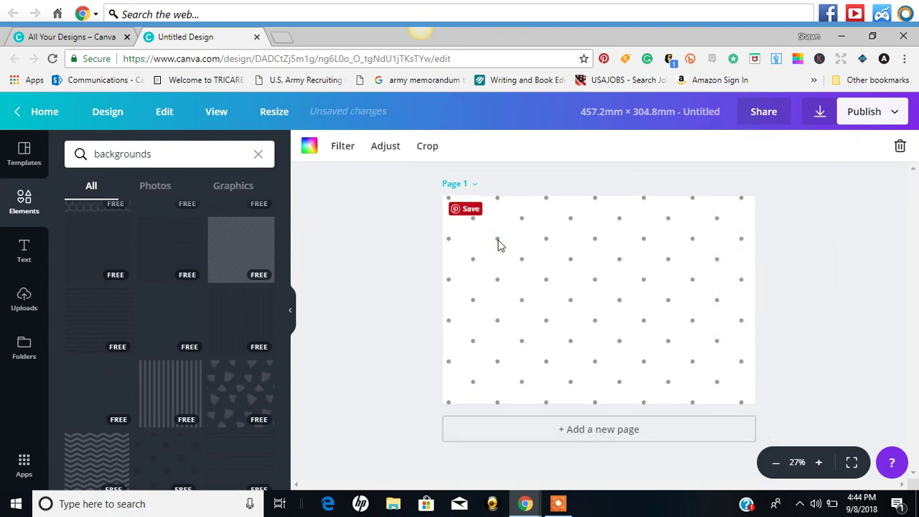
click(308, 148)
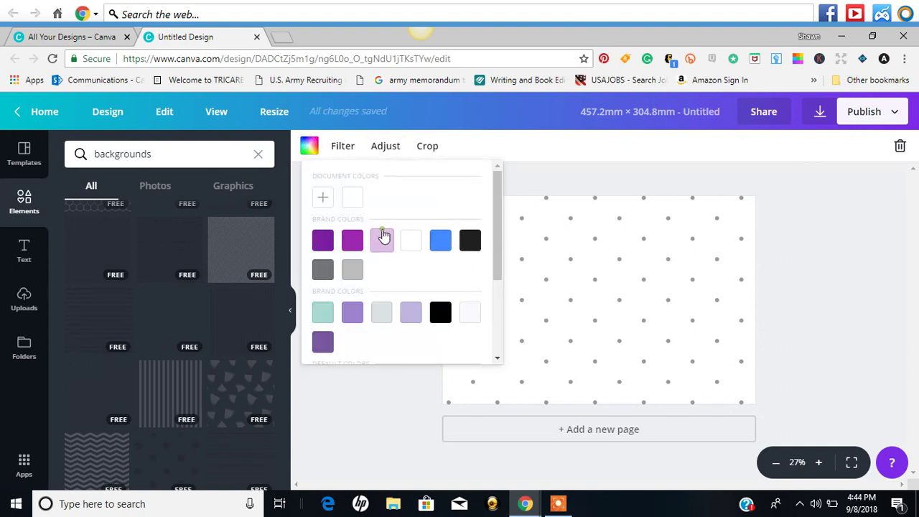
click(382, 238)
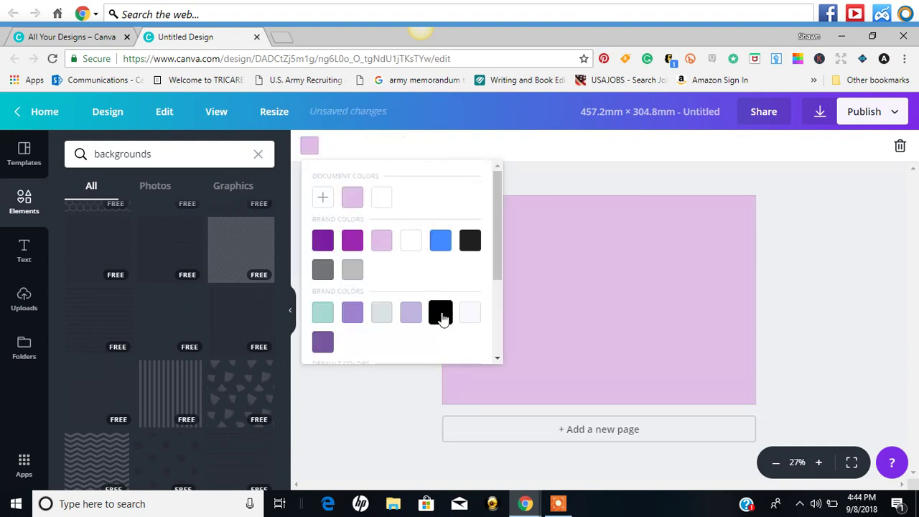
click(441, 313)
click(728, 294)
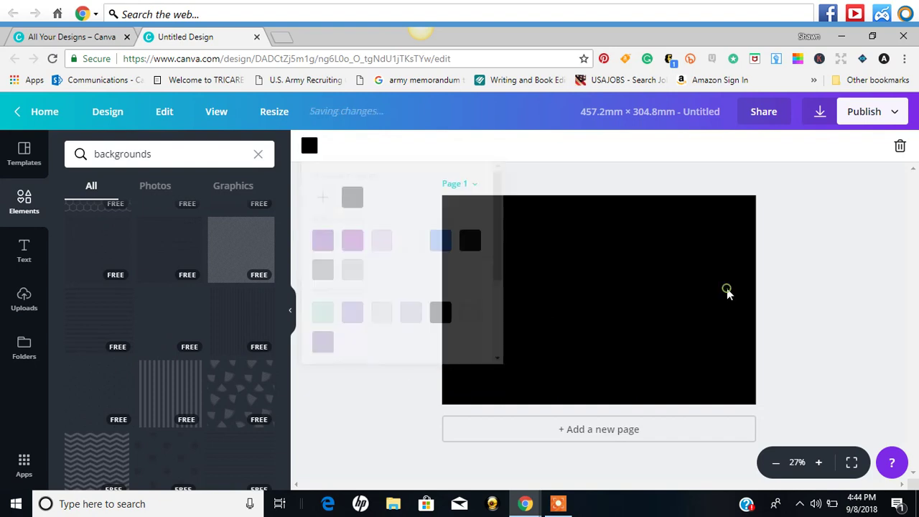
click(900, 146)
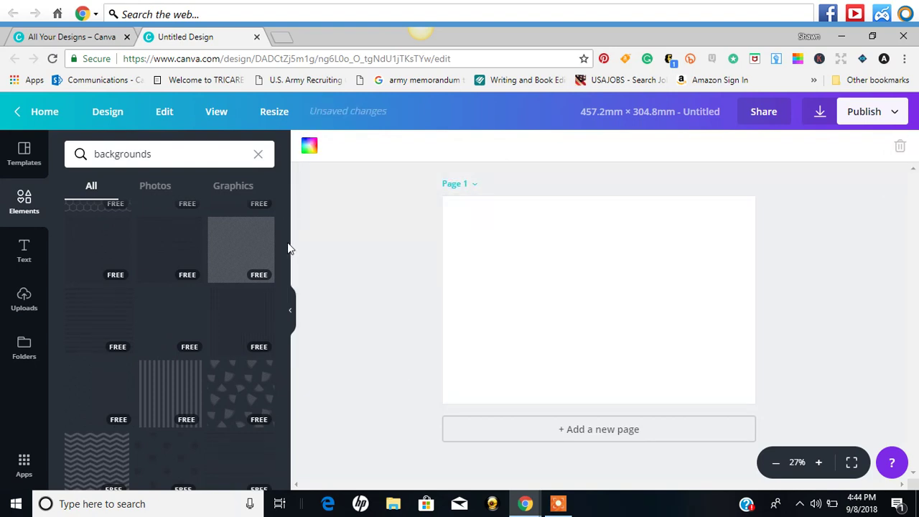
drag(287, 246, 287, 319)
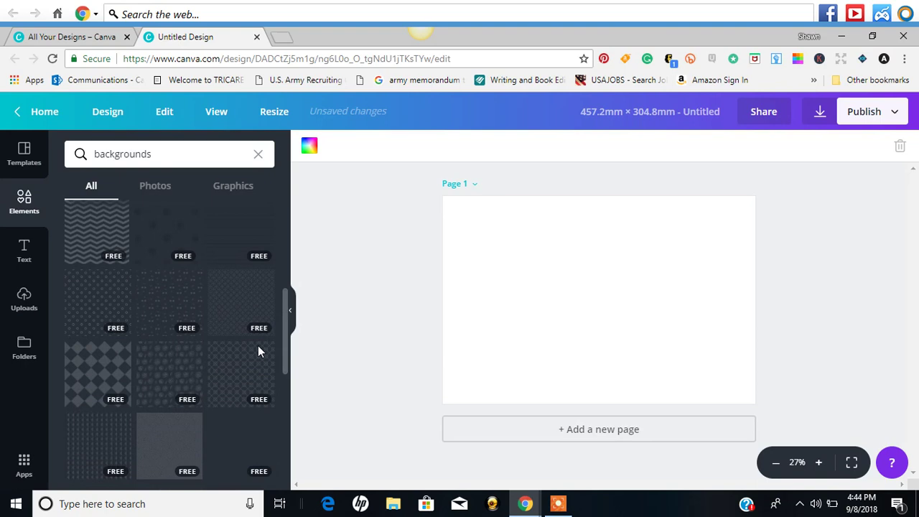
Step: Add a background pattern, try cropping it, then delete it
click(248, 373)
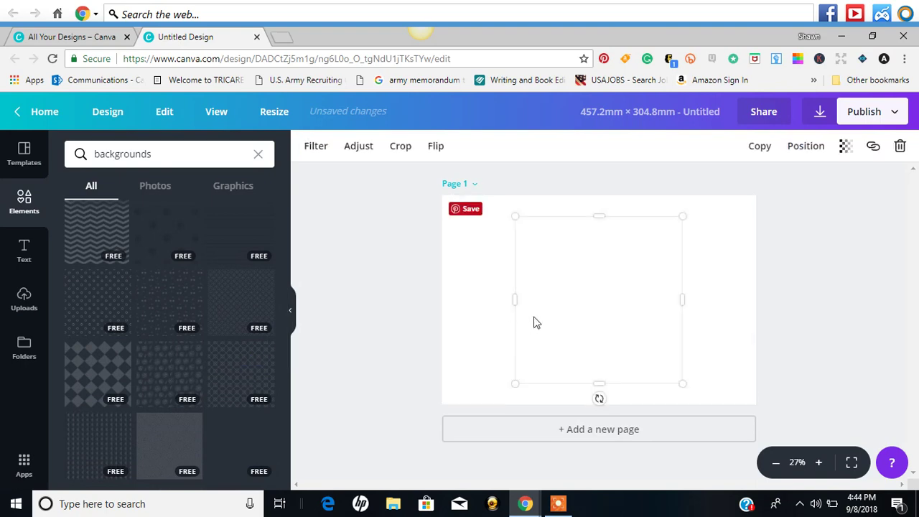
double_click(562, 266)
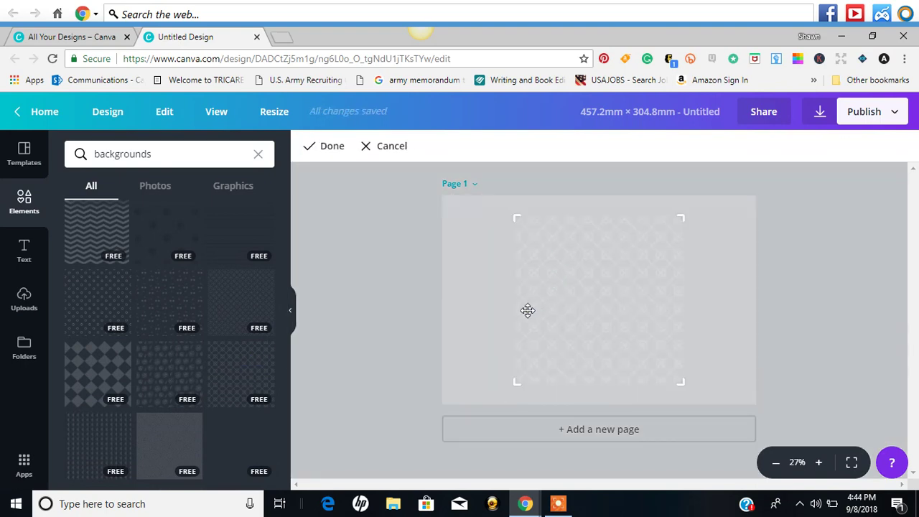
click(363, 147)
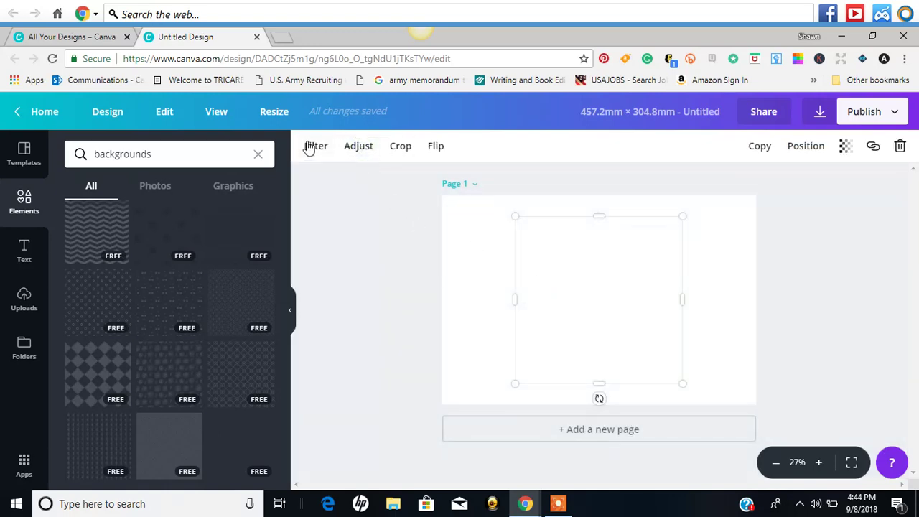
double_click(586, 273)
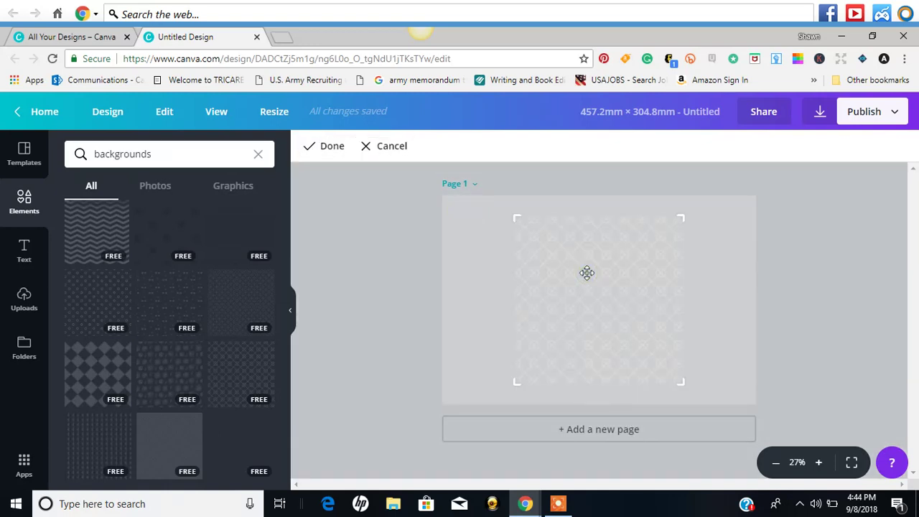
click(327, 146)
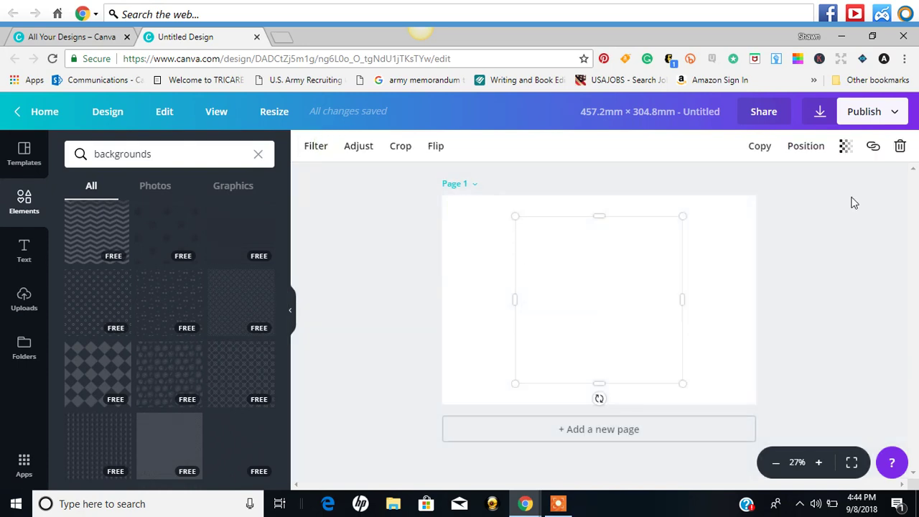
click(901, 148)
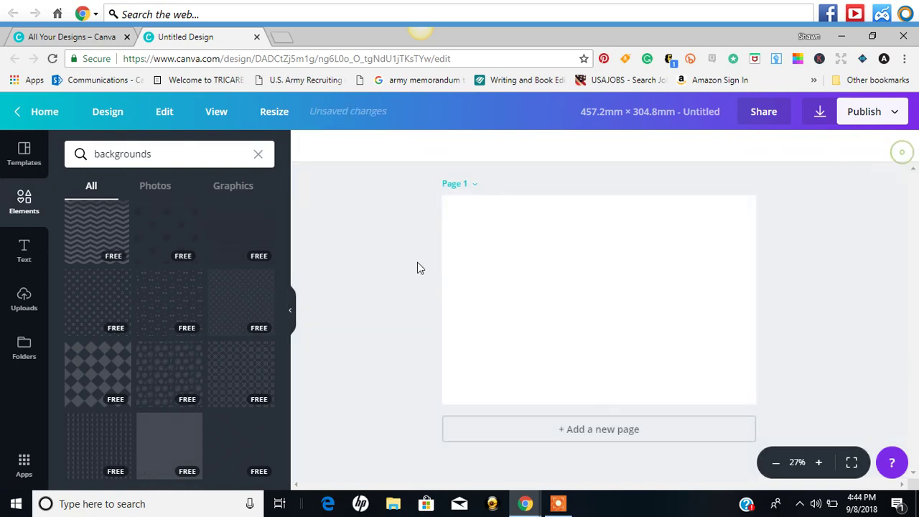
Step: Add a diamond-pattern background, stretch it across the page, and show its Adjust settings
click(78, 366)
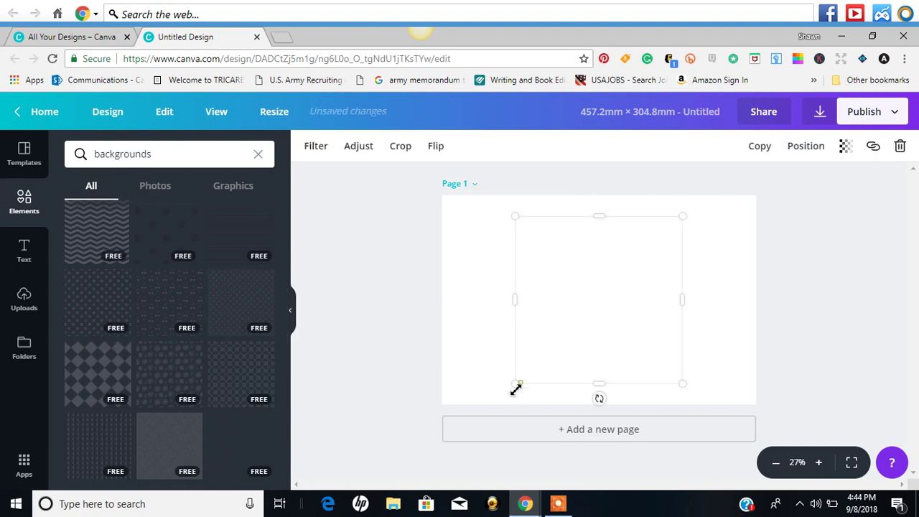
drag(515, 389, 414, 424)
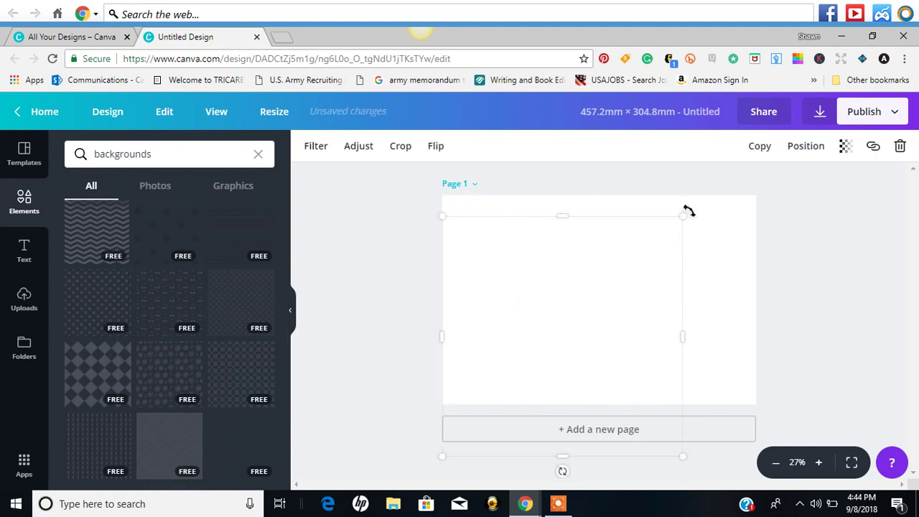
drag(685, 220, 775, 187)
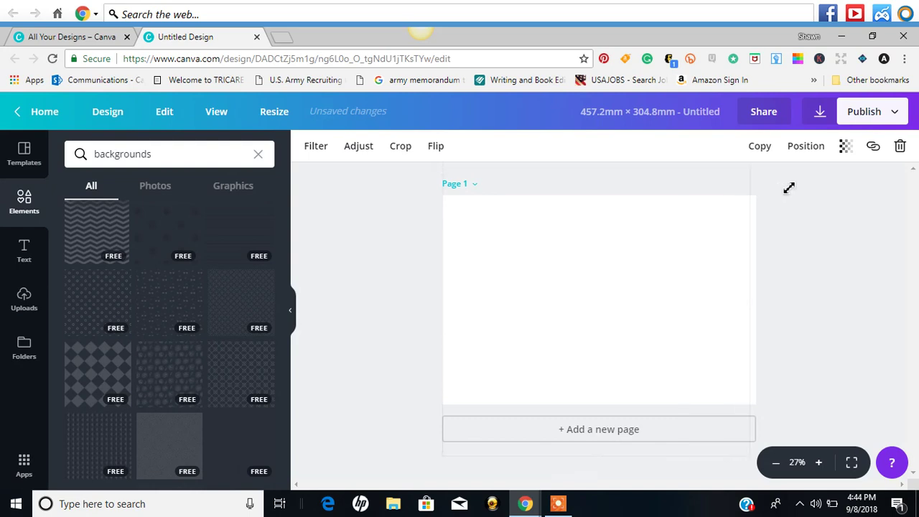
drag(708, 254, 721, 256)
click(720, 254)
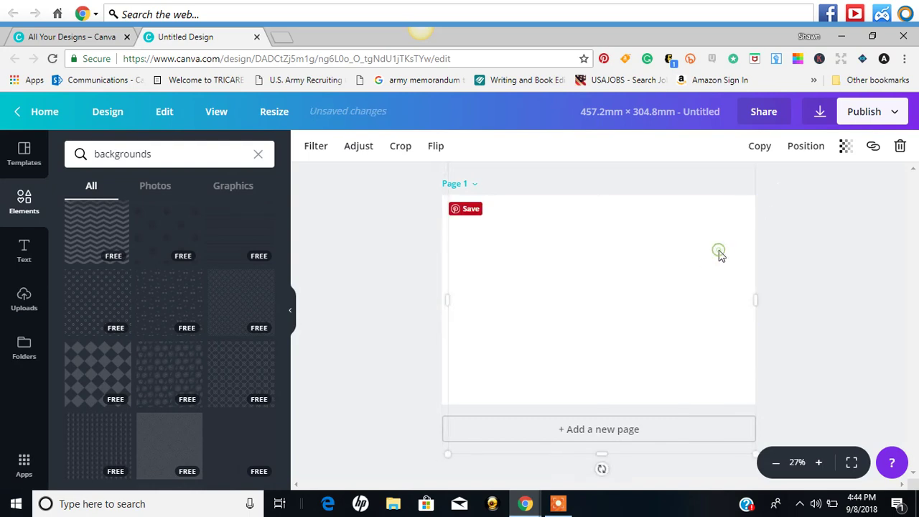
drag(448, 302, 441, 303)
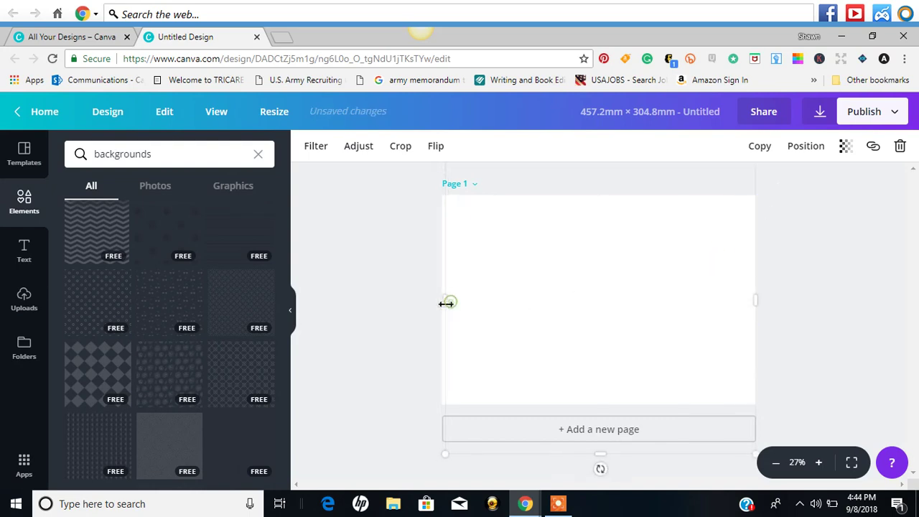
click(346, 148)
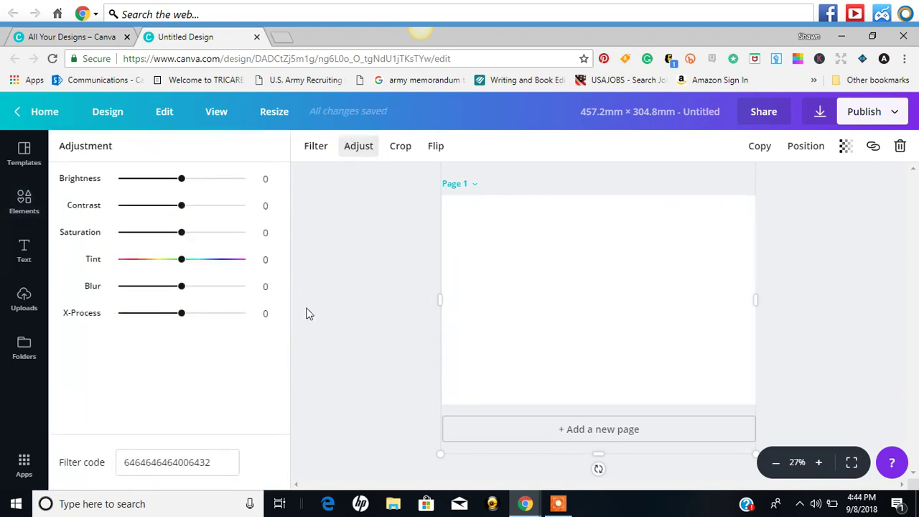
Step: Make the page background light pink and place a concentric-arc pattern near its centre
click(318, 151)
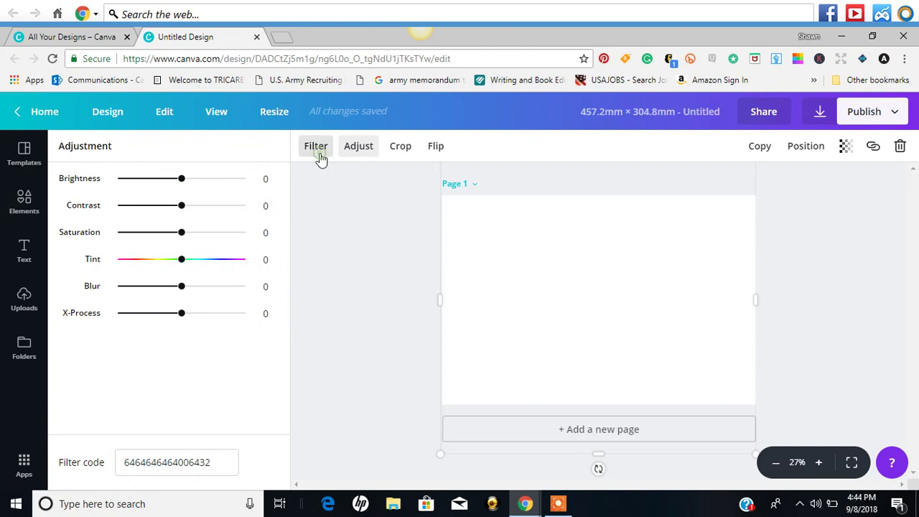
click(331, 253)
click(494, 226)
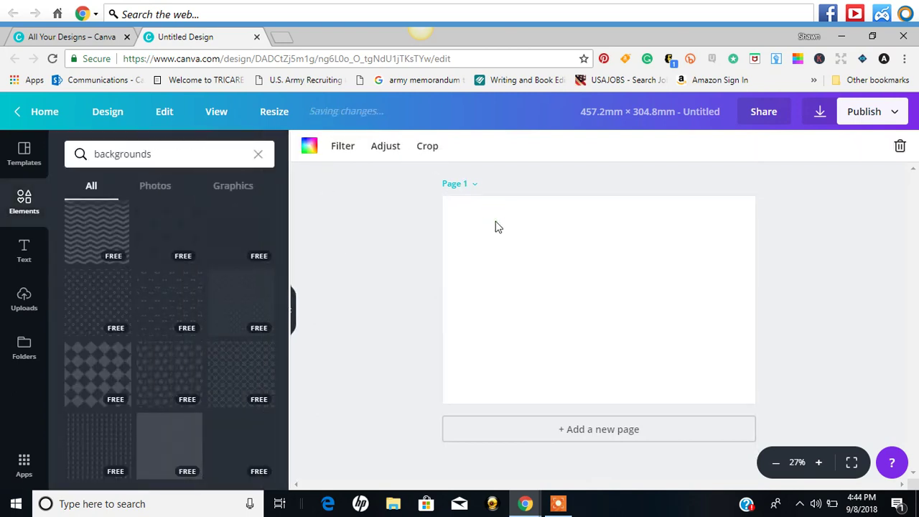
click(310, 147)
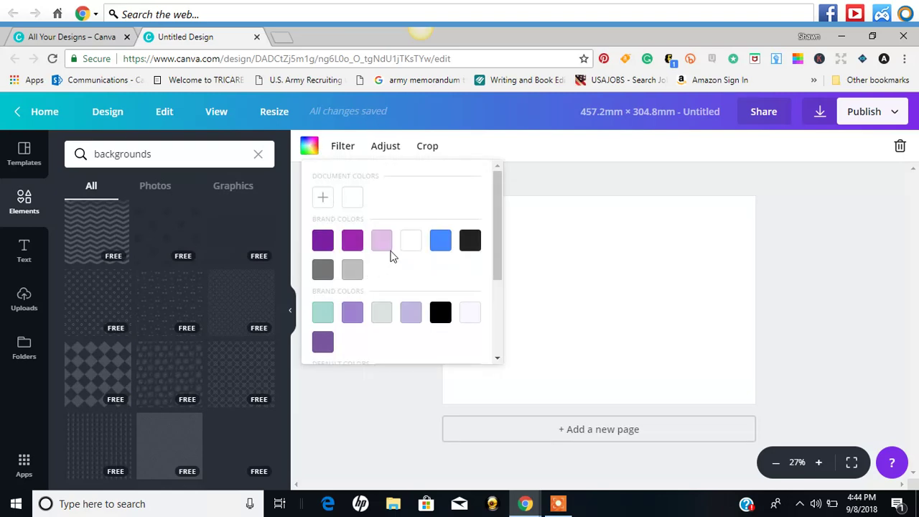
click(389, 246)
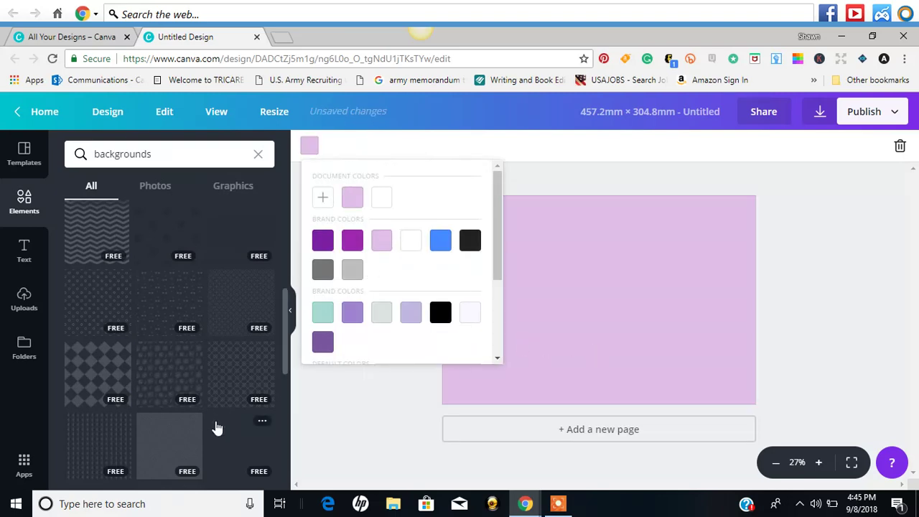
click(180, 445)
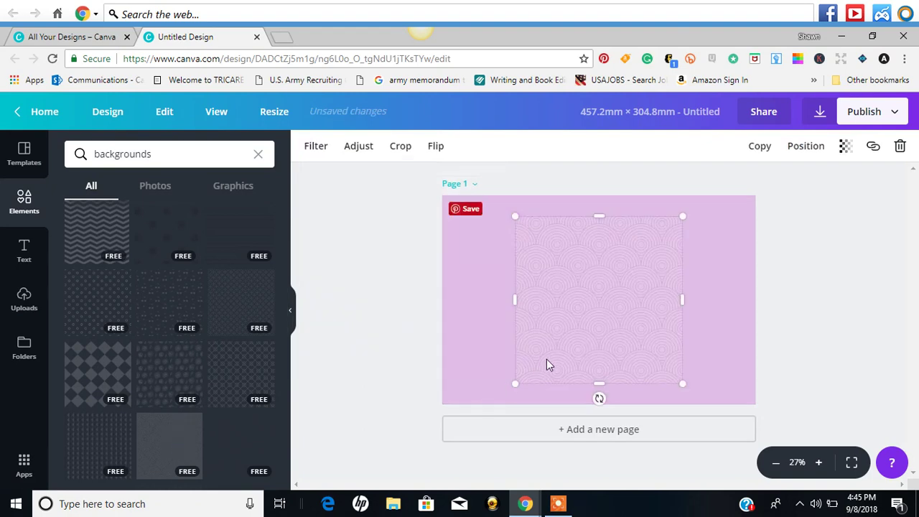
mouse_move(593, 335)
mouse_down()
mouse_move(579, 319)
mouse_move(588, 330)
mouse_up()
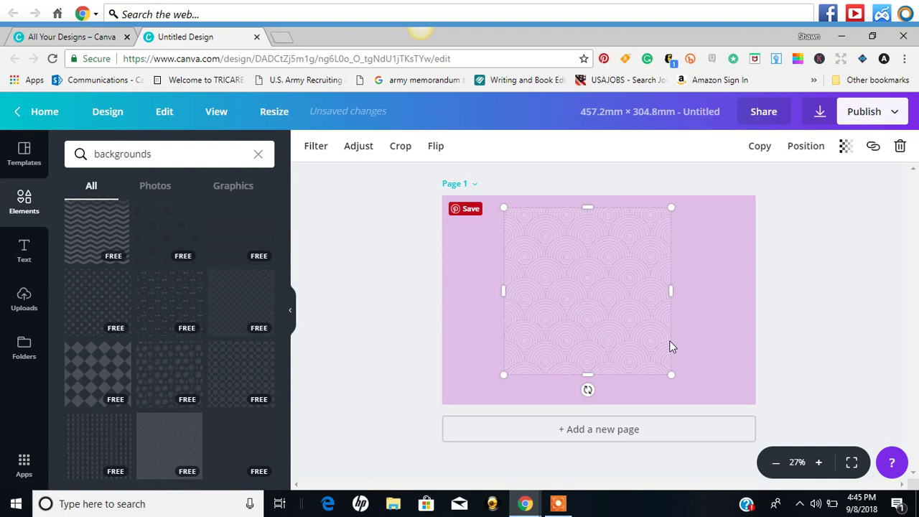
Step: Stretch the concentric-arc pattern from its corners and left side to cover the whole page
drag(671, 376, 776, 400)
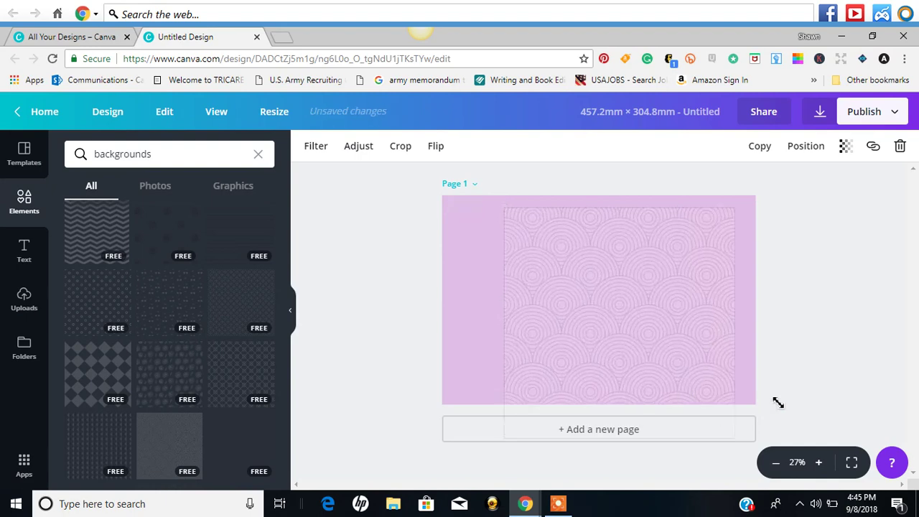
drag(736, 209, 764, 191)
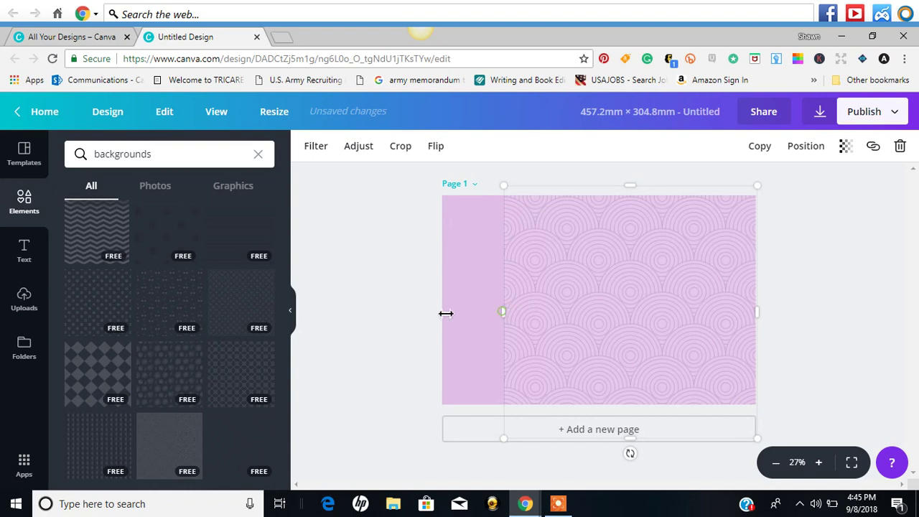
mouse_move(446, 313)
mouse_down()
mouse_move(412, 314)
mouse_move(431, 314)
mouse_up()
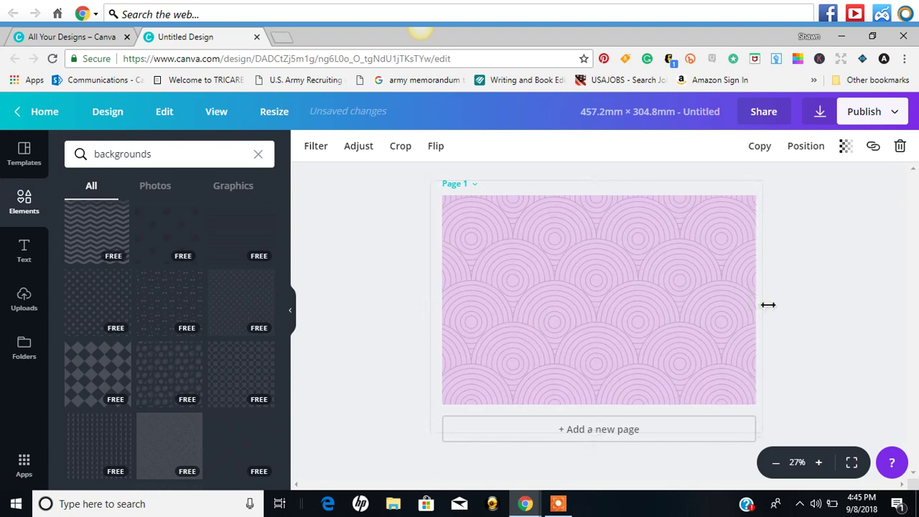
click(807, 291)
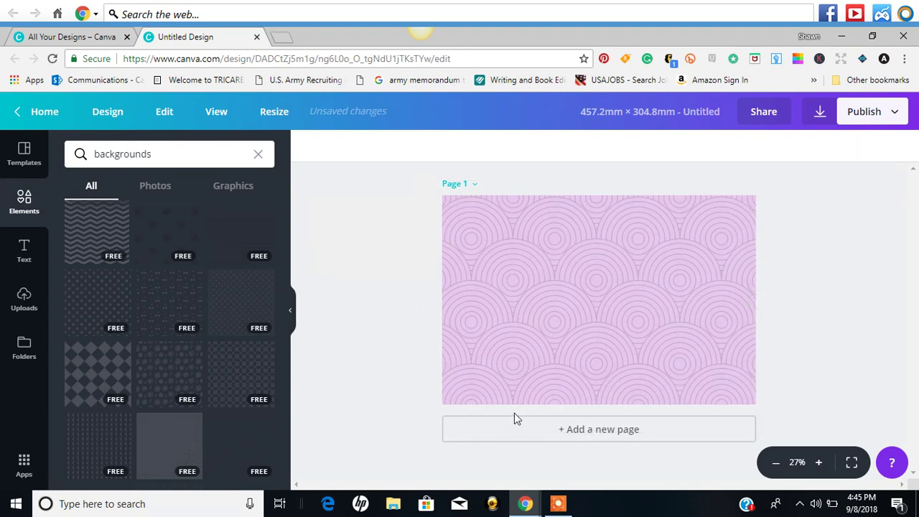
click(571, 367)
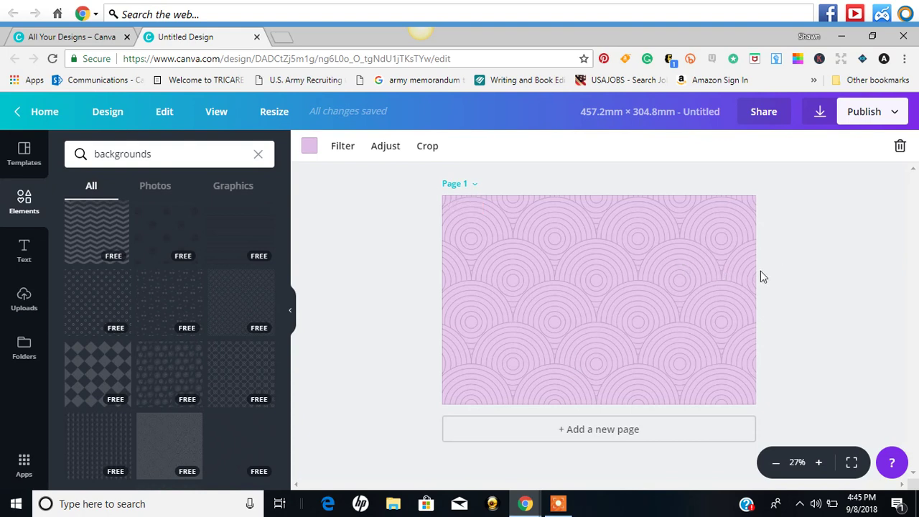
drag(717, 285, 703, 352)
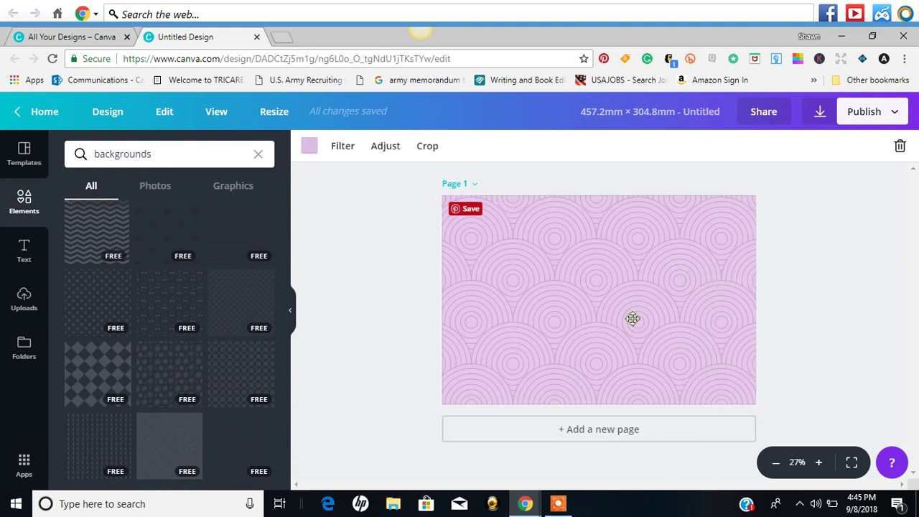
Step: Cancel cropping and delete the concentric-arc pattern from the page
double_click(632, 323)
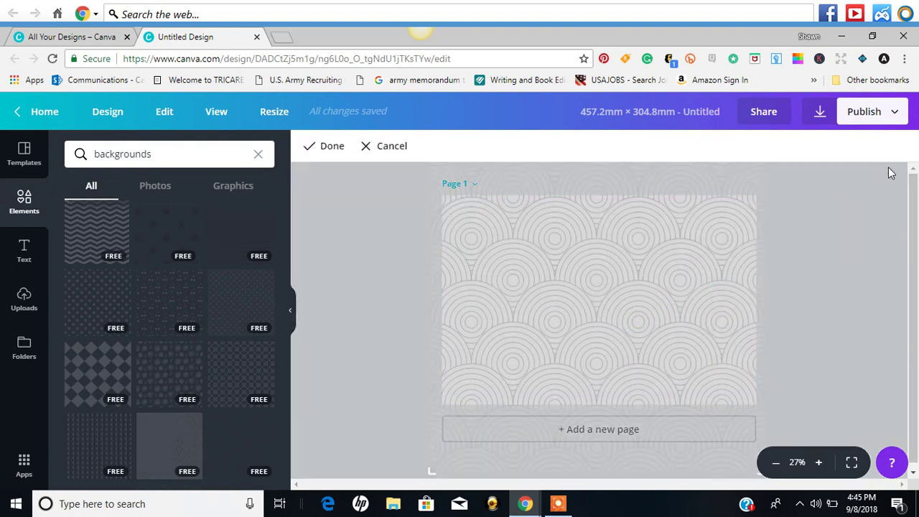
click(383, 145)
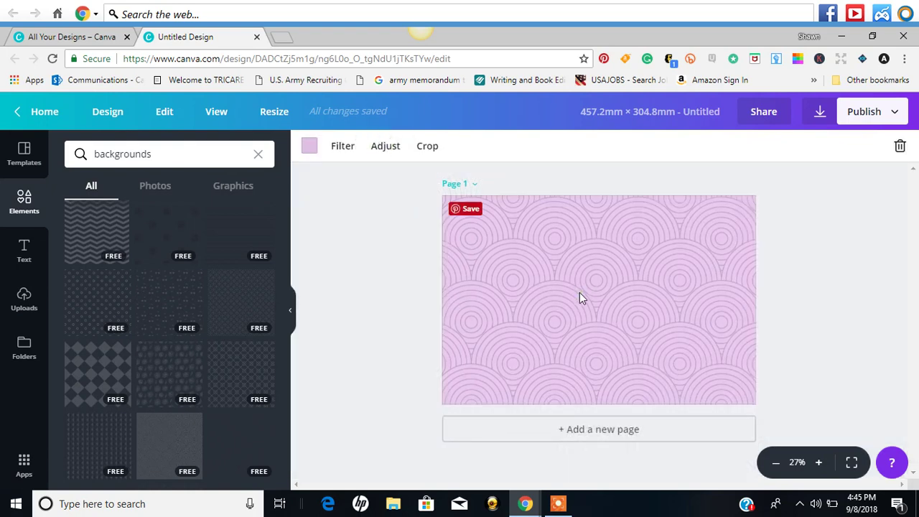
click(899, 148)
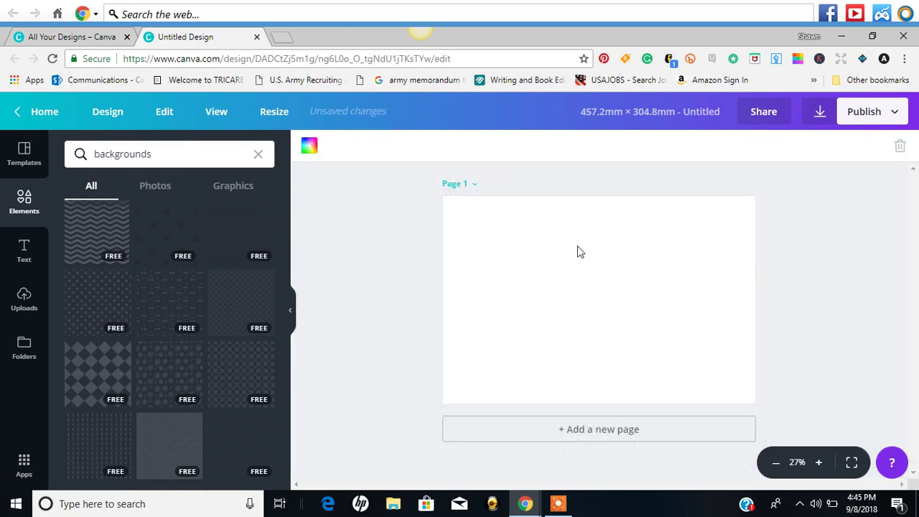
Step: Set the page background to a custom bright yellow, #f4dd45
click(309, 145)
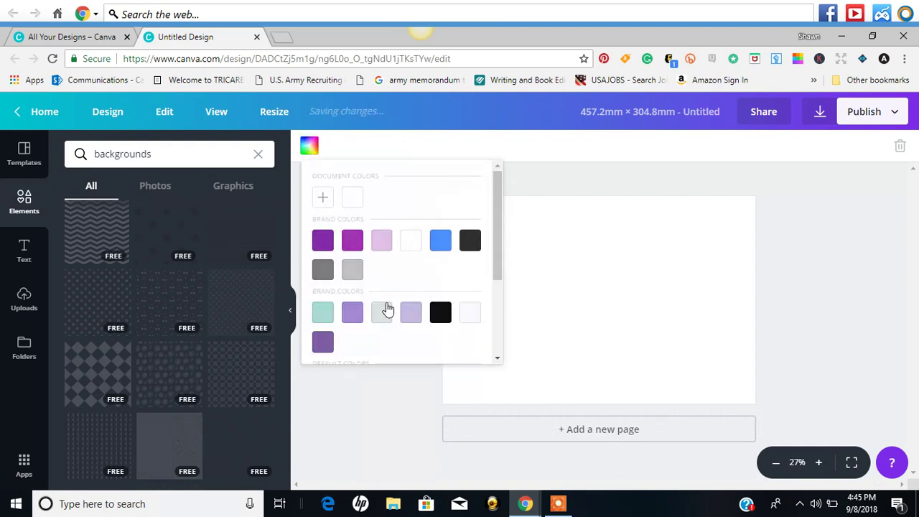
click(323, 201)
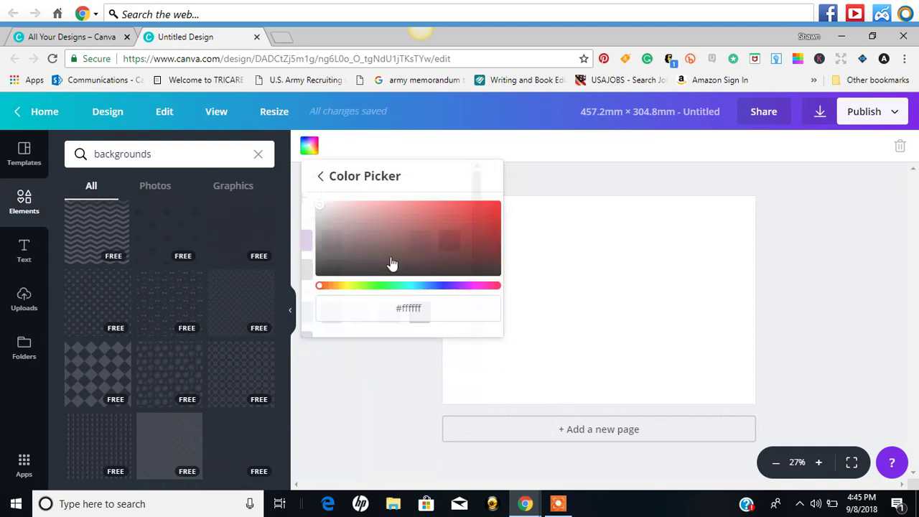
click(338, 287)
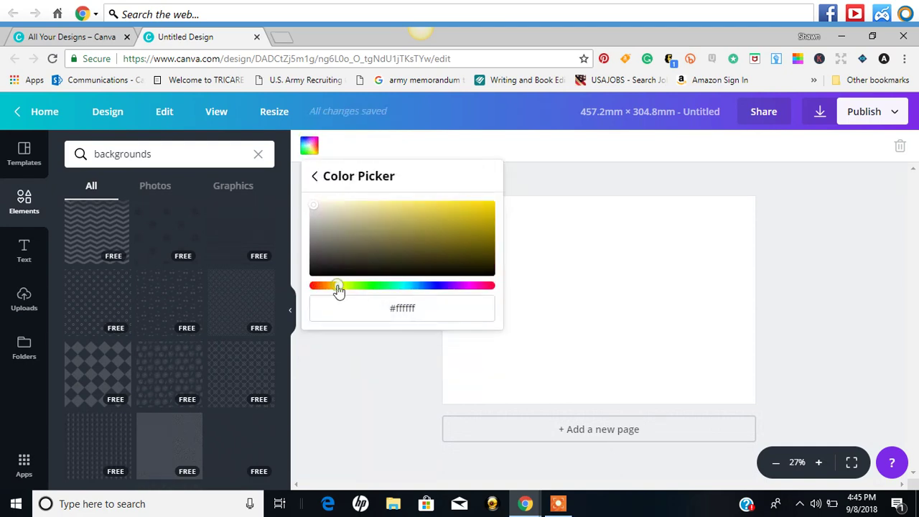
click(444, 231)
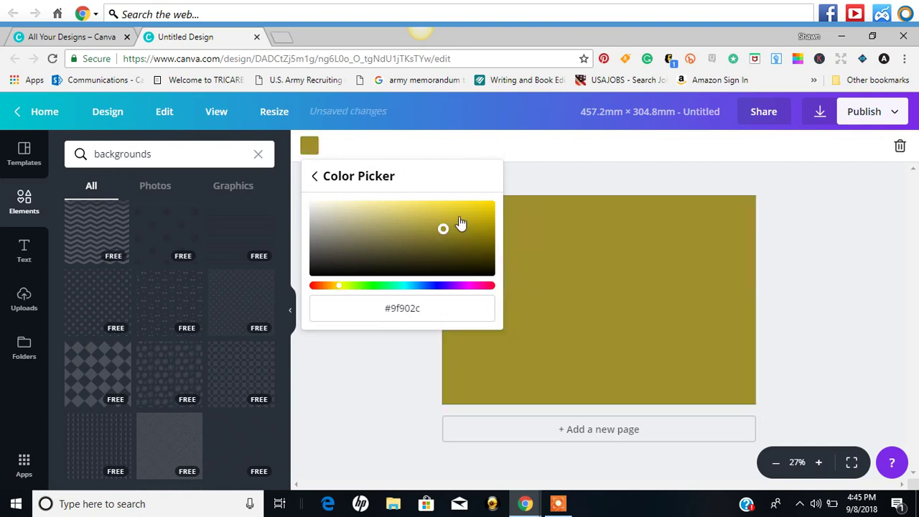
click(460, 218)
click(442, 205)
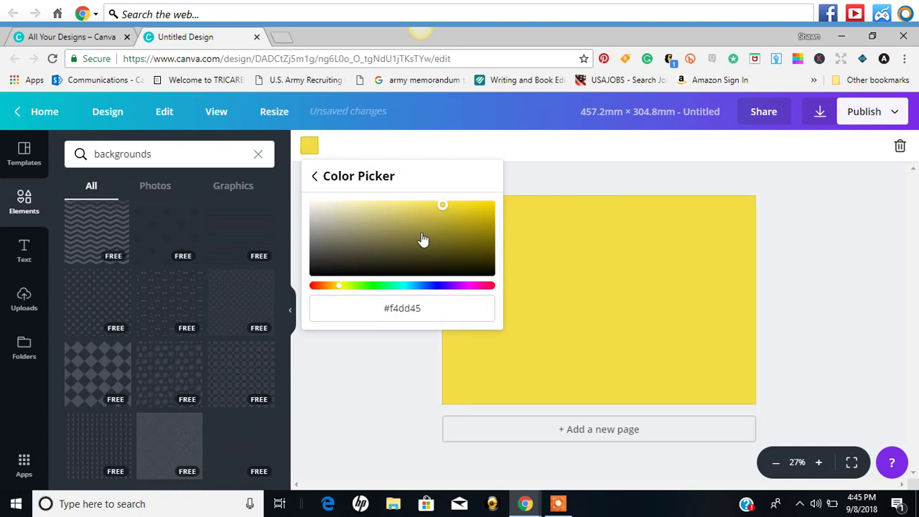
click(391, 359)
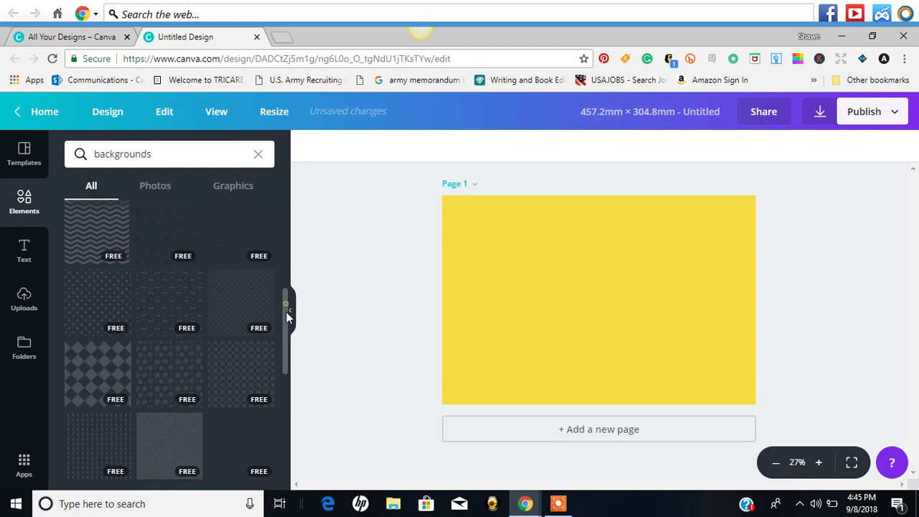
drag(286, 316, 286, 369)
click(238, 402)
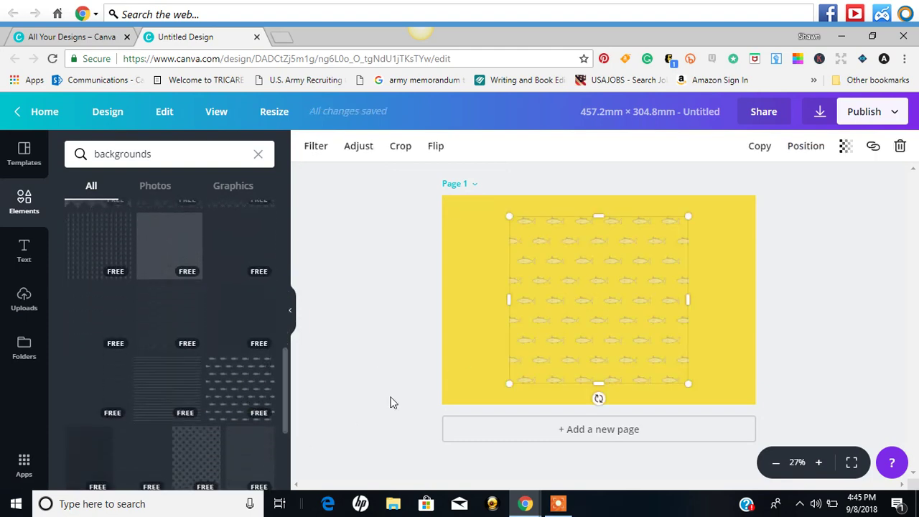
click(900, 146)
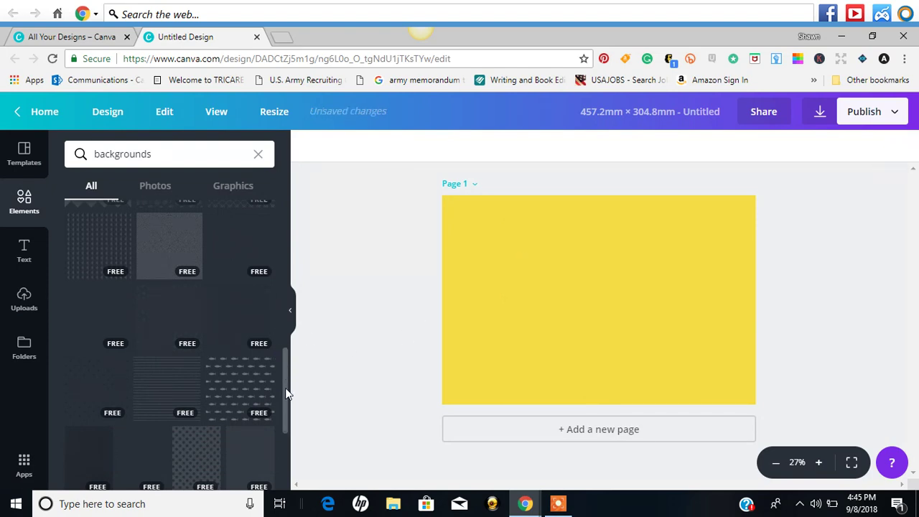
scroll(285, 388, down, 2)
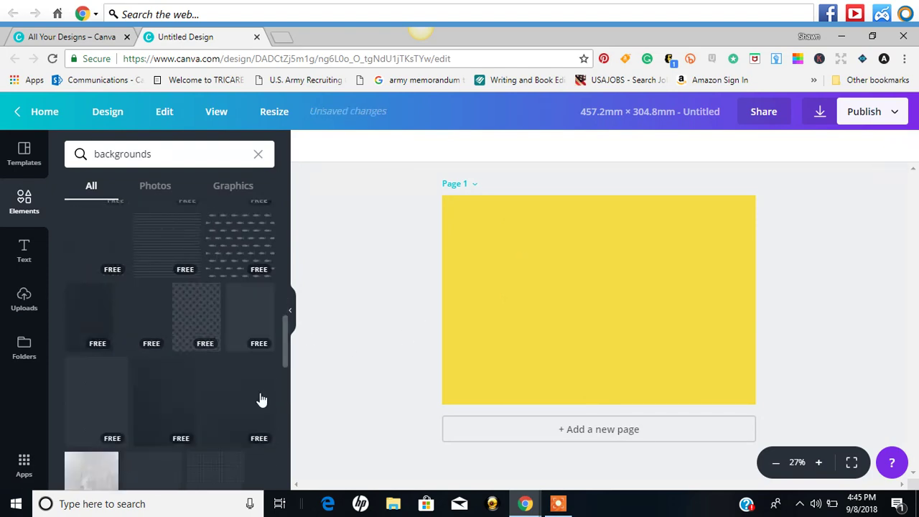
click(173, 408)
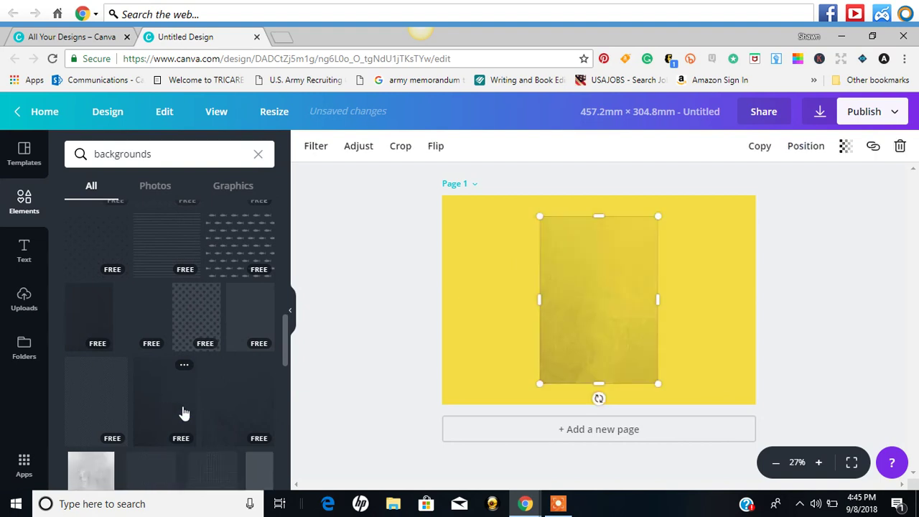
mouse_move(657, 387)
mouse_down()
mouse_move(747, 409)
mouse_move(686, 359)
mouse_move(665, 377)
mouse_up()
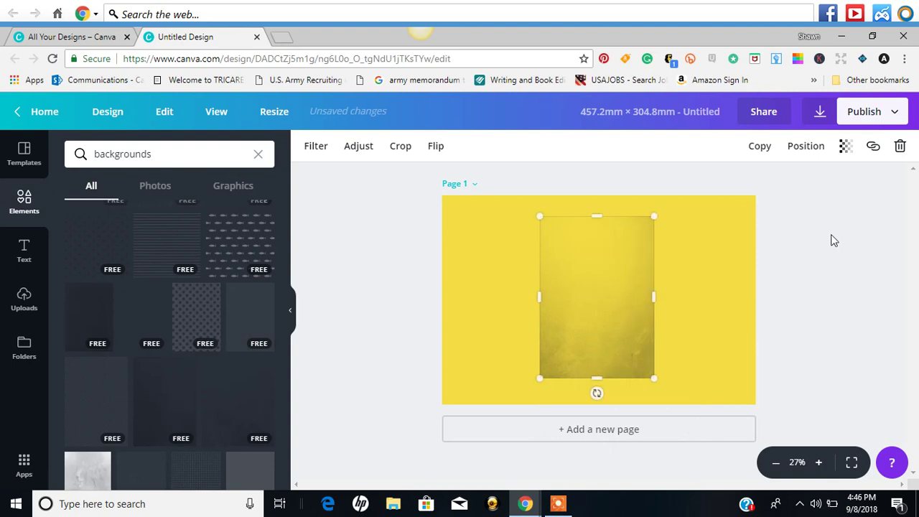
click(899, 147)
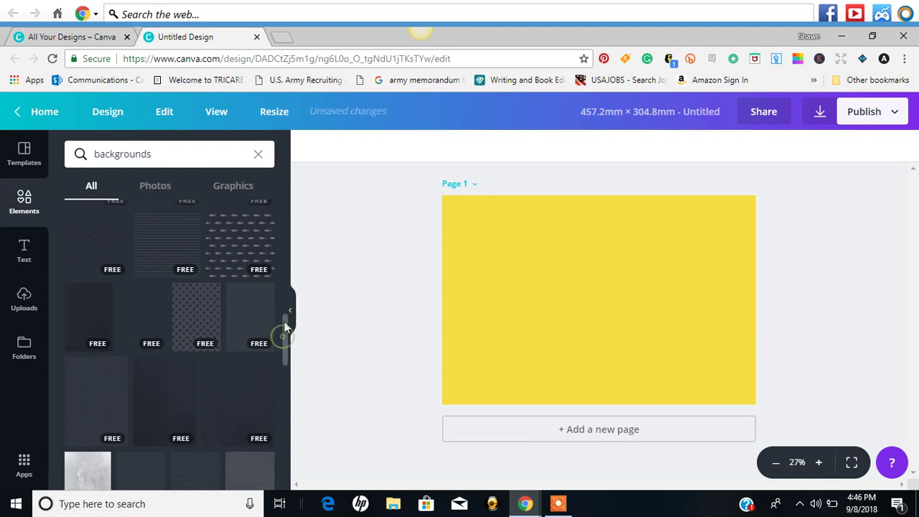
drag(285, 335, 283, 320)
Step: Add the polka-dot pattern and stretch its corners and sides until it exactly fills the yellow page
click(81, 355)
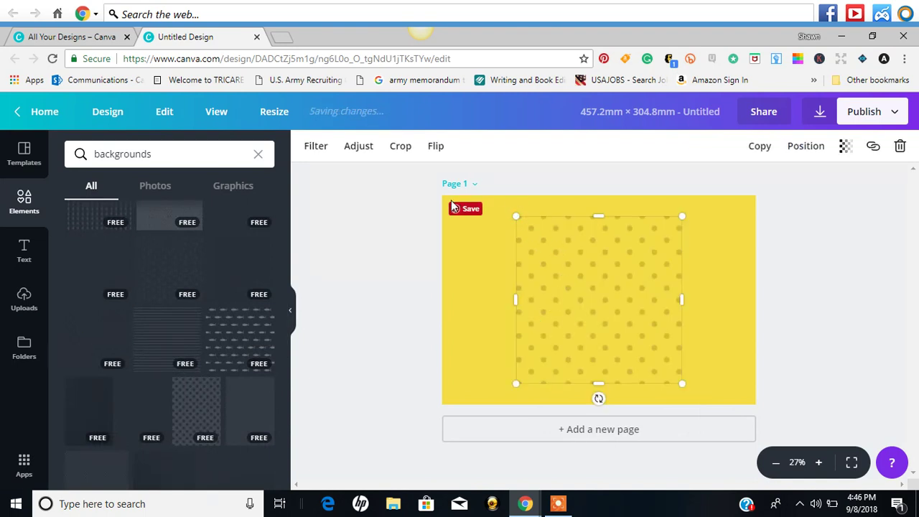
drag(516, 217, 462, 164)
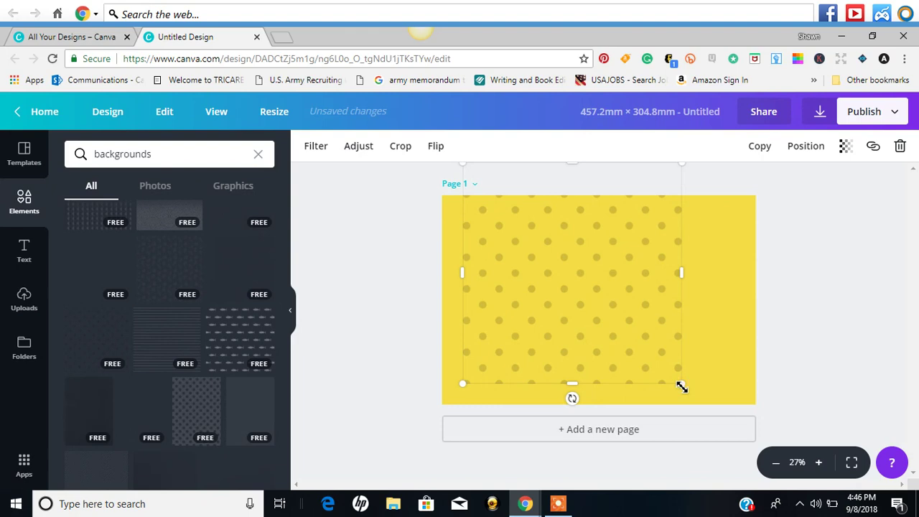
drag(682, 388, 731, 436)
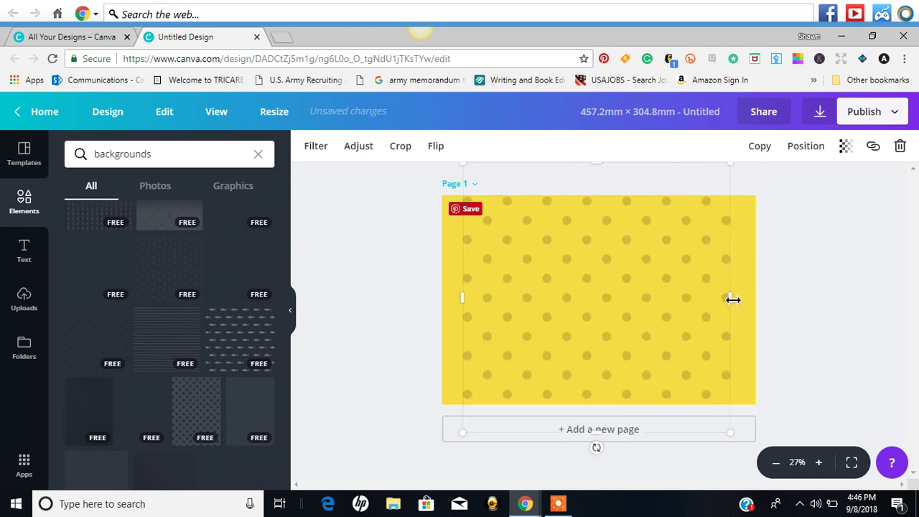
drag(732, 299, 760, 303)
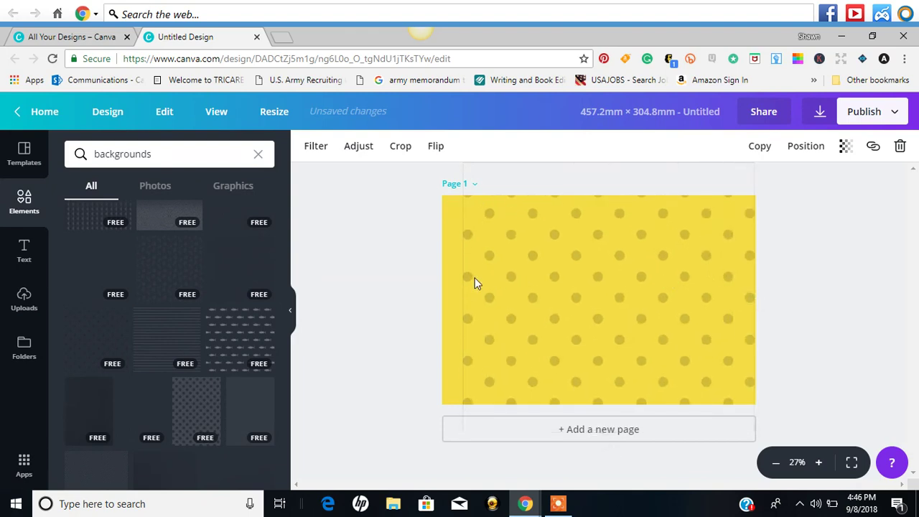
drag(463, 301, 443, 303)
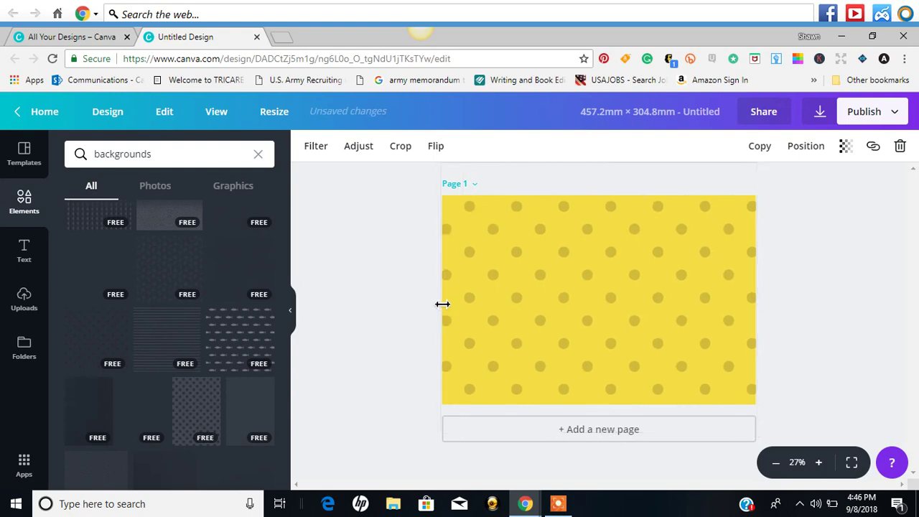
drag(579, 248, 579, 272)
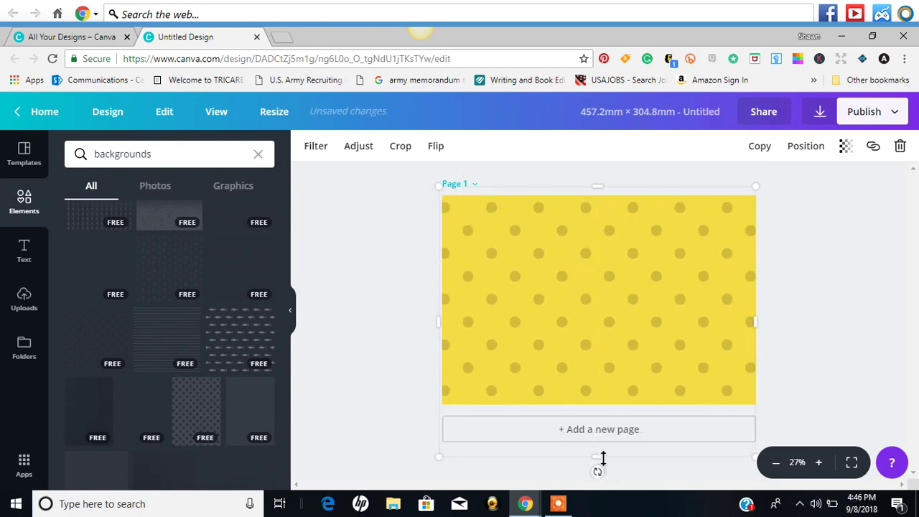
drag(603, 458, 603, 410)
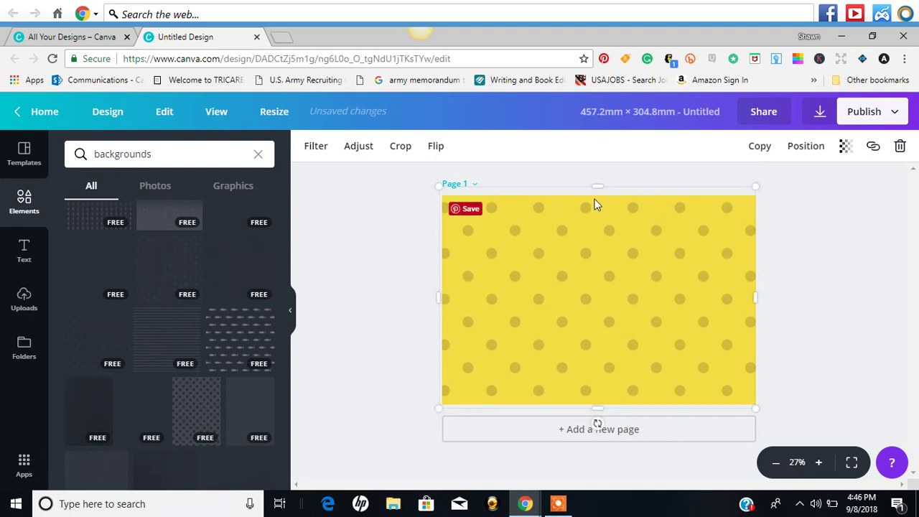
drag(598, 187, 599, 194)
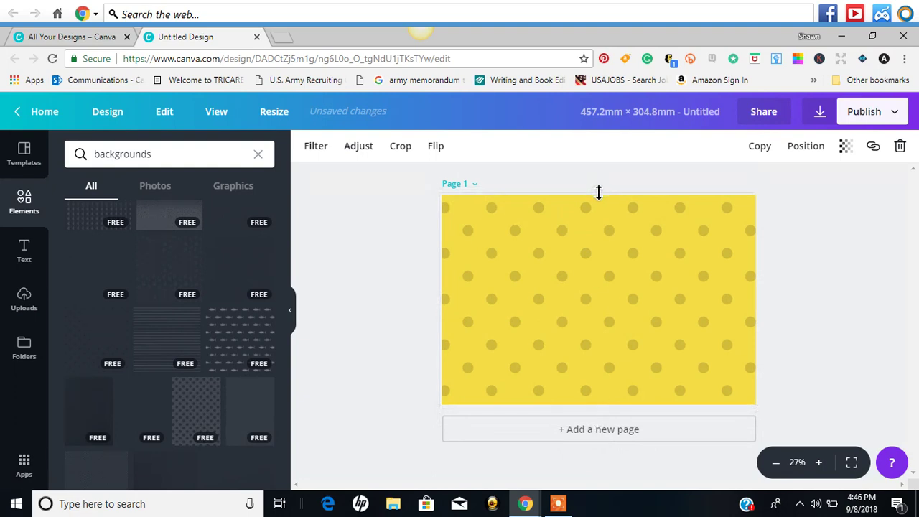
click(802, 224)
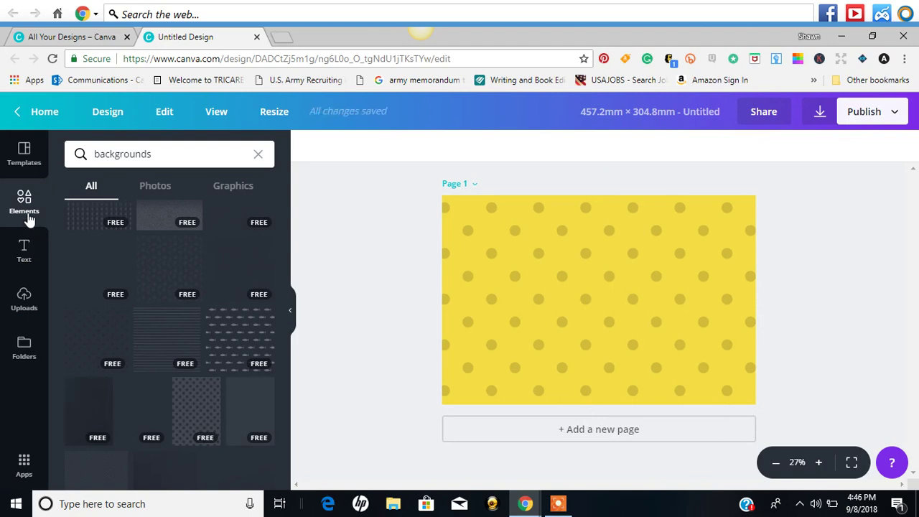
Step: Clear the backgrounds search and show all available line elements
drag(283, 337, 299, 183)
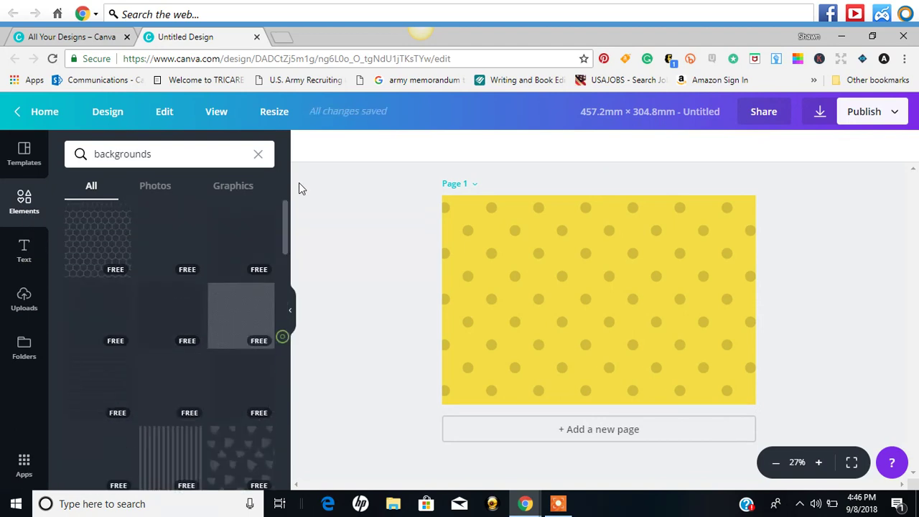
click(259, 157)
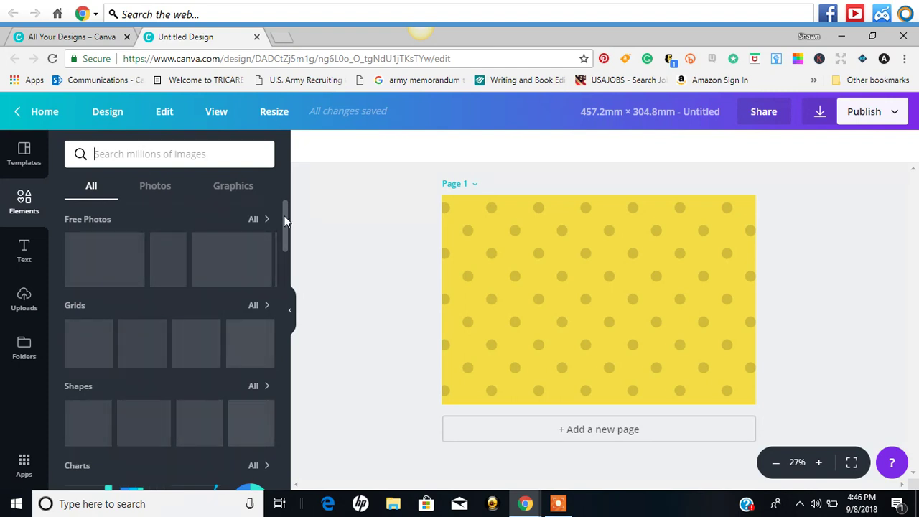
scroll(285, 230, down, 2)
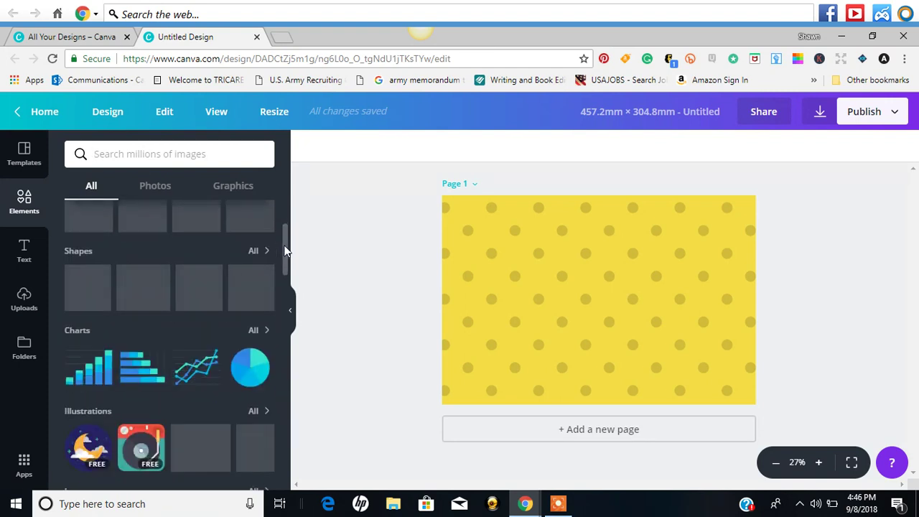
scroll(286, 252, down, 3)
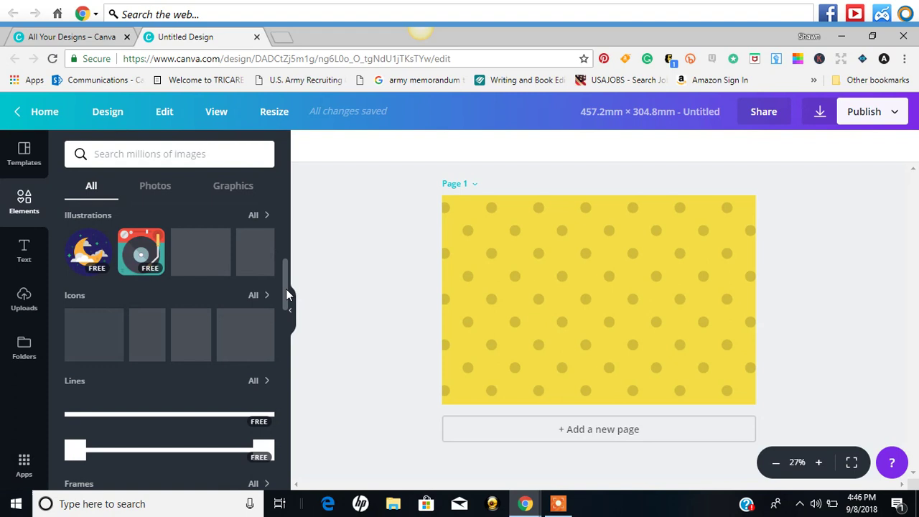
scroll(169, 416, down, 1)
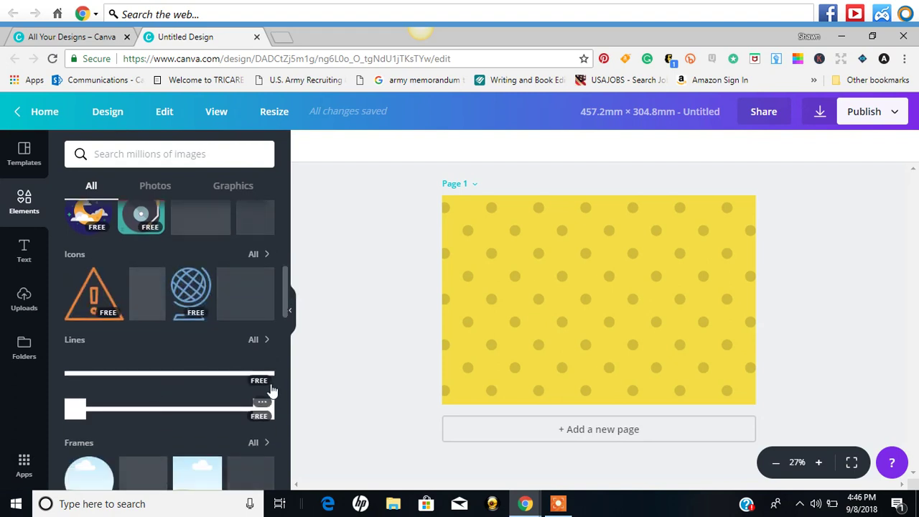
click(255, 341)
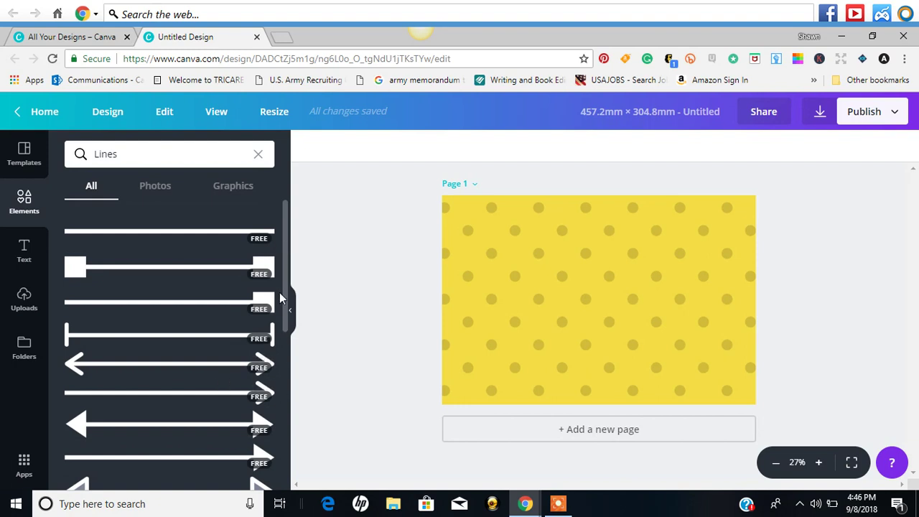
Step: Add a white line, rotate it vertical, centre it on the page, and set transparency to 0
drag(285, 296, 285, 246)
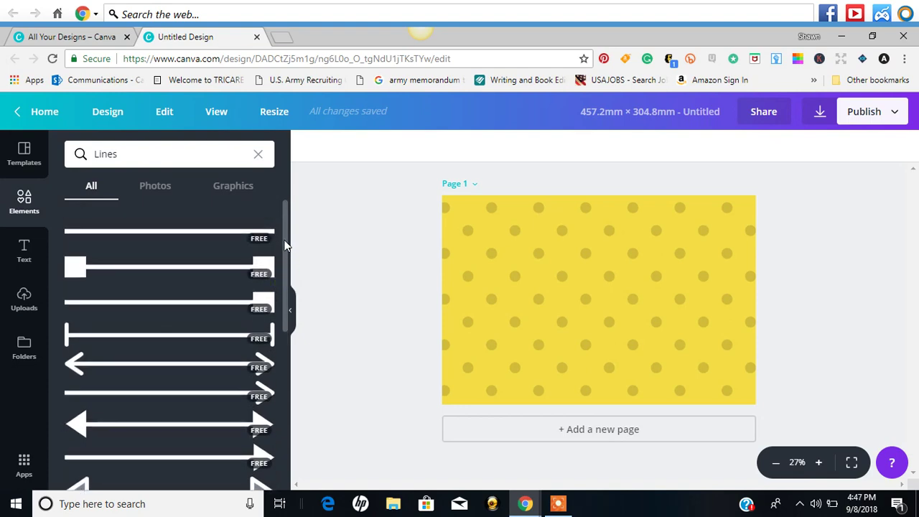
click(244, 239)
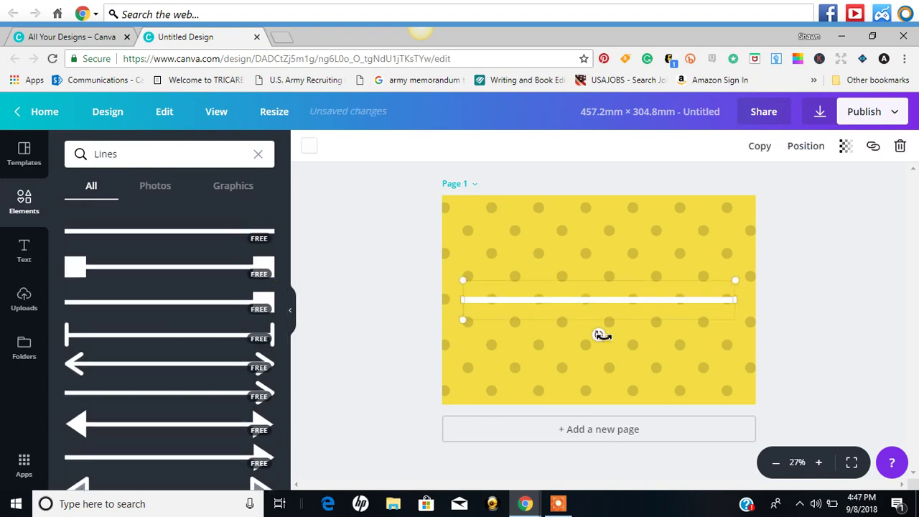
drag(581, 326, 565, 304)
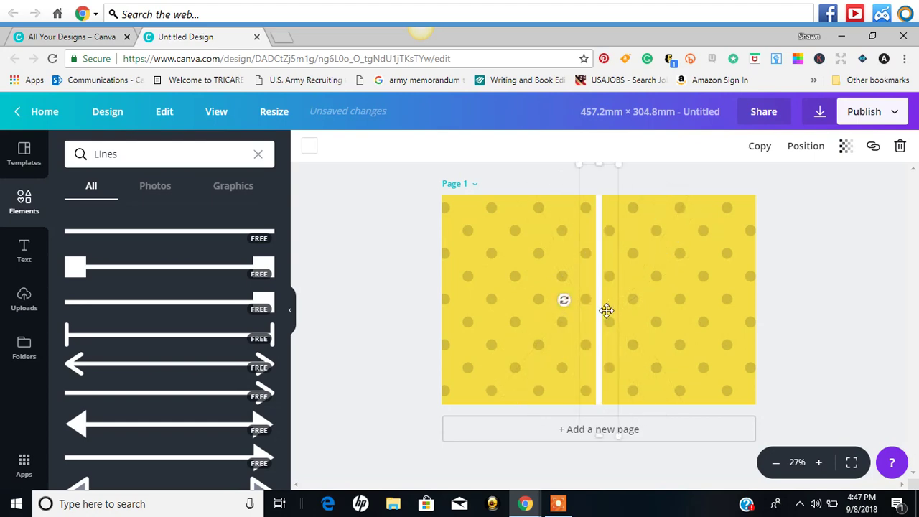
drag(606, 310, 606, 314)
click(846, 146)
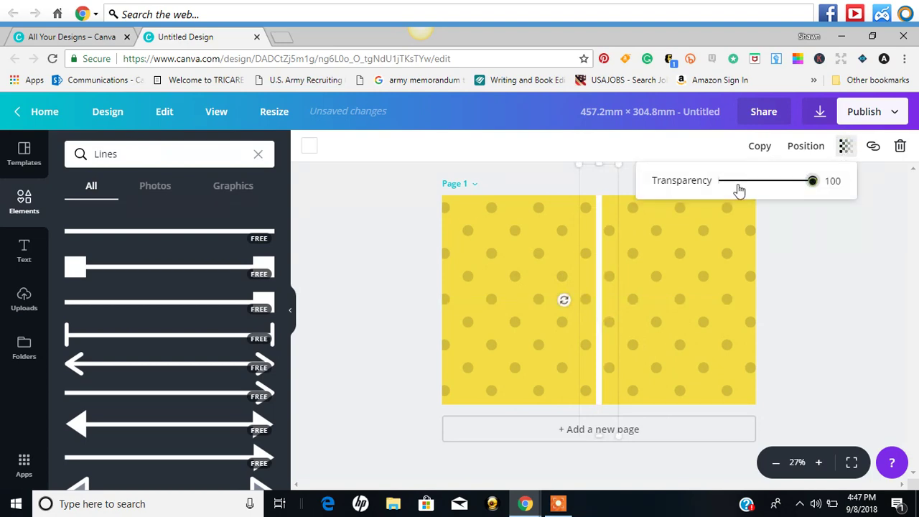
drag(740, 189, 686, 195)
click(876, 228)
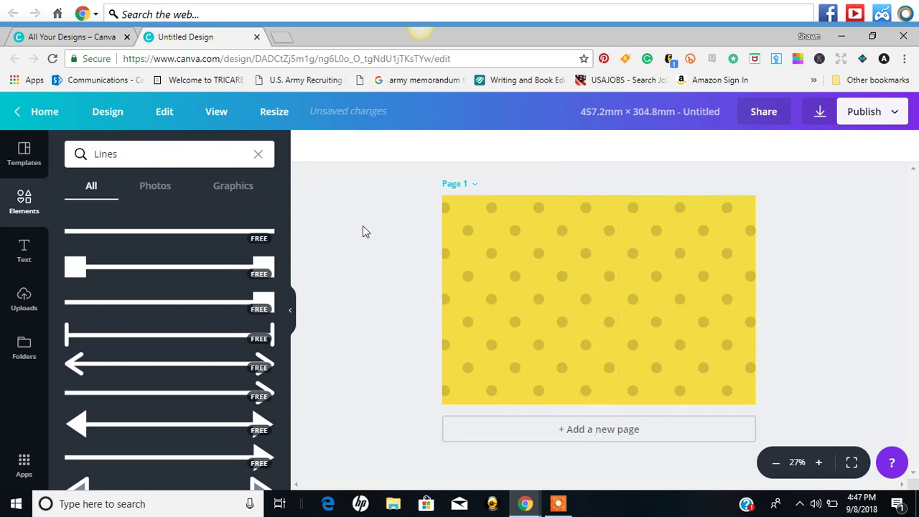
Step: Delete the placeholder text box from the page
click(23, 249)
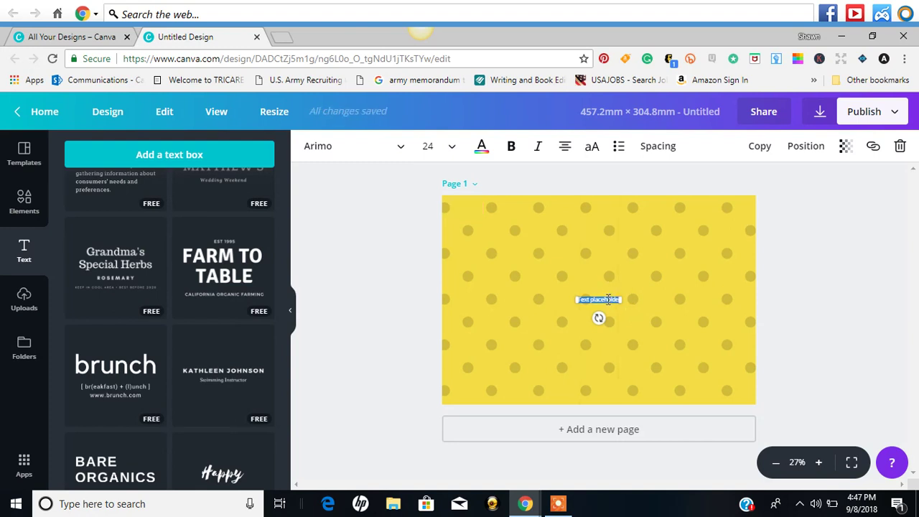
drag(606, 295, 682, 277)
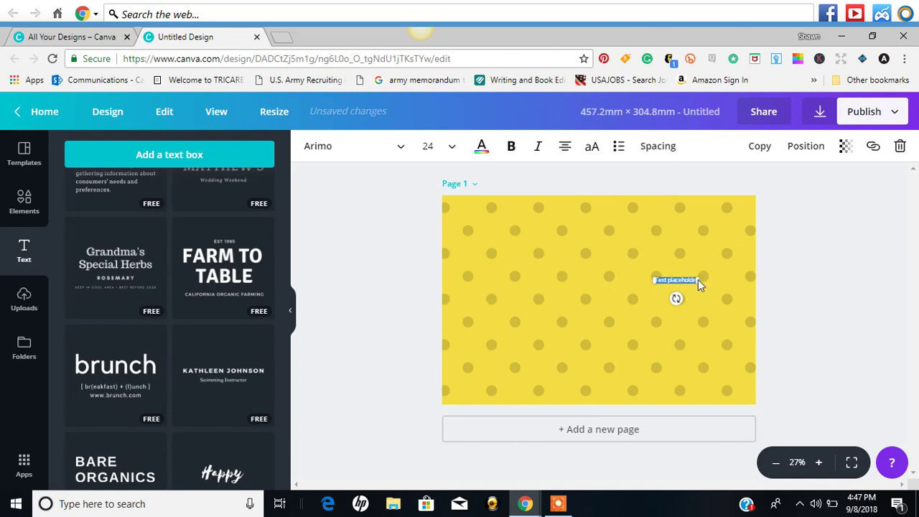
key(Delete)
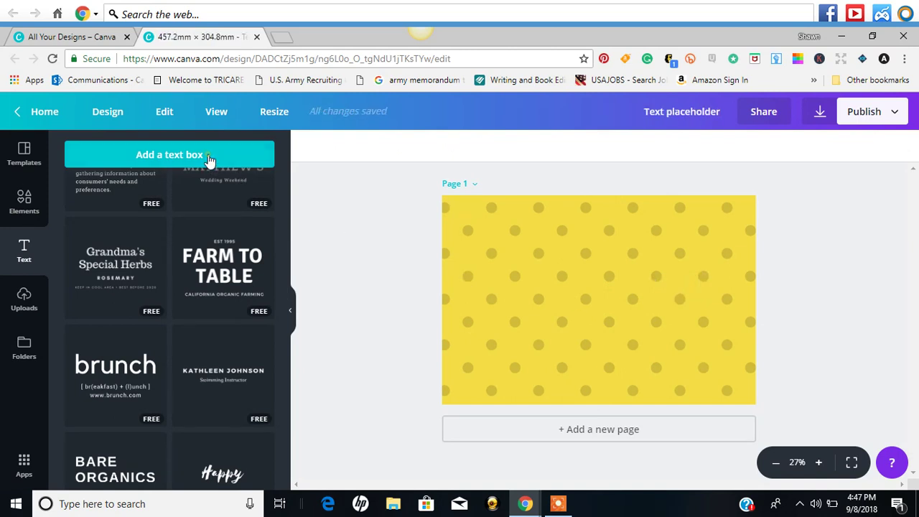
Step: Add a text box reading 'TRUST THE PROCES' and move it just right of centre
click(208, 157)
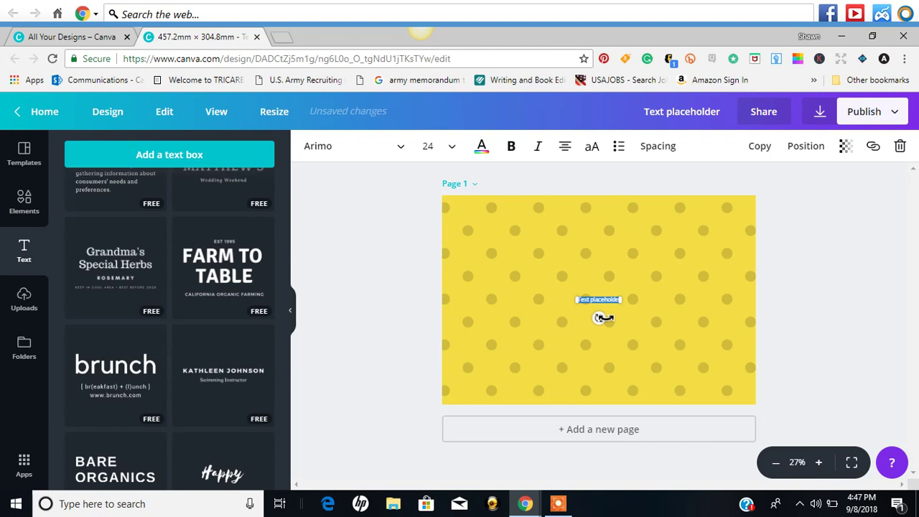
text(TRUST THE PROCES)
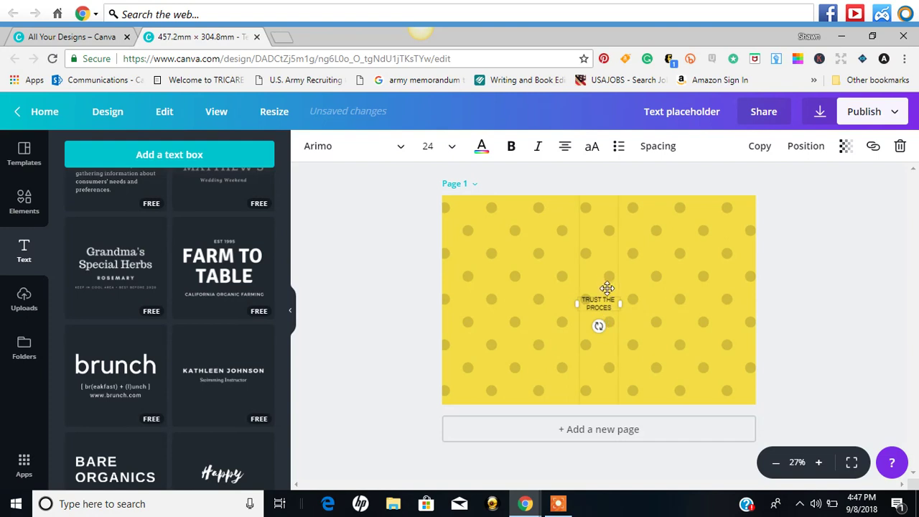
drag(604, 295, 682, 279)
click(441, 145)
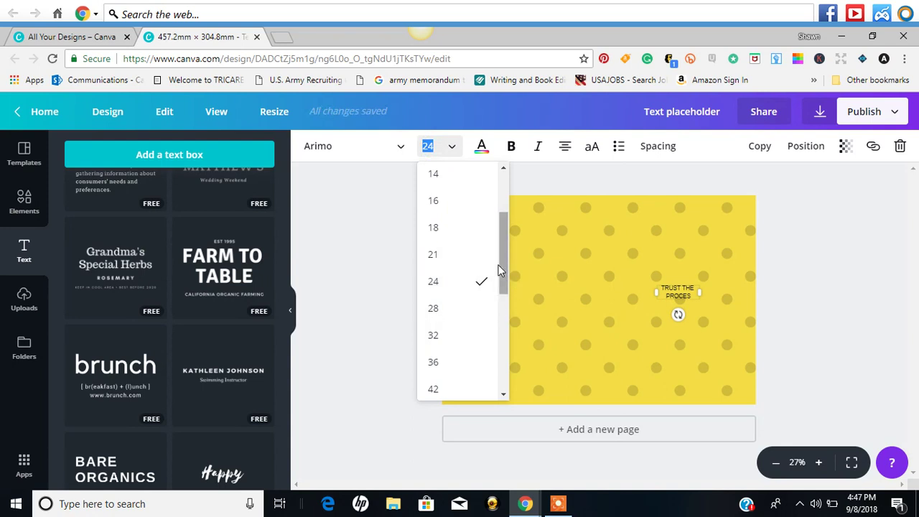
drag(498, 269, 500, 363)
Step: Set the text to size 104, widen it to wrap on three lines, and move it up-left
click(436, 362)
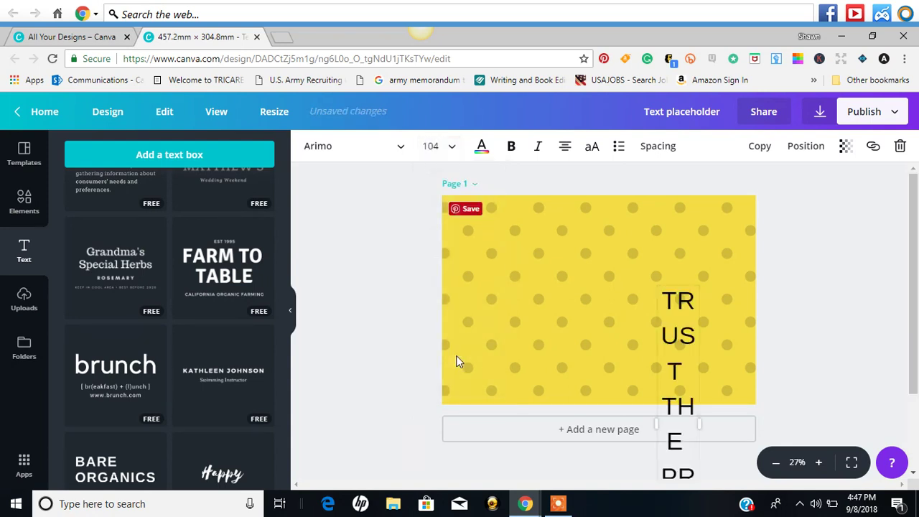
drag(706, 424, 753, 426)
drag(663, 353, 633, 354)
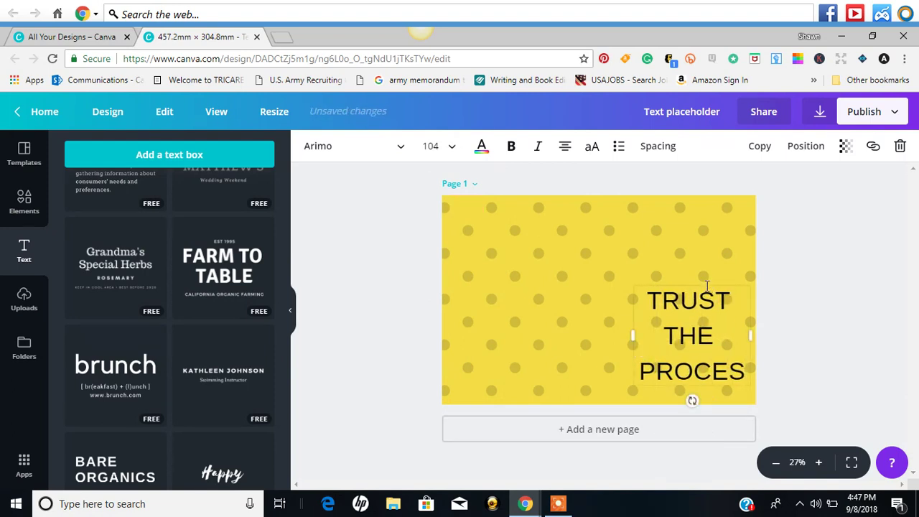
drag(704, 280, 693, 239)
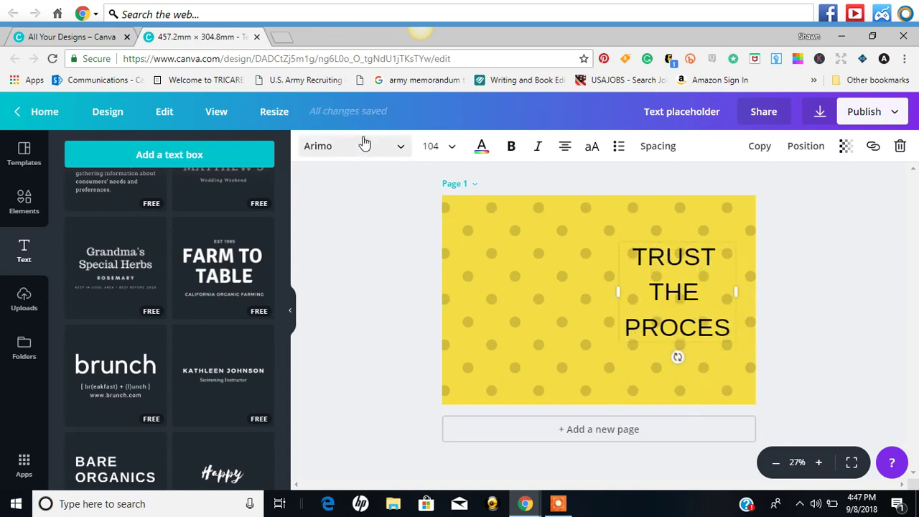
Step: Select all of the TRUST THE PROCES text and make it bold
click(402, 152)
click(400, 152)
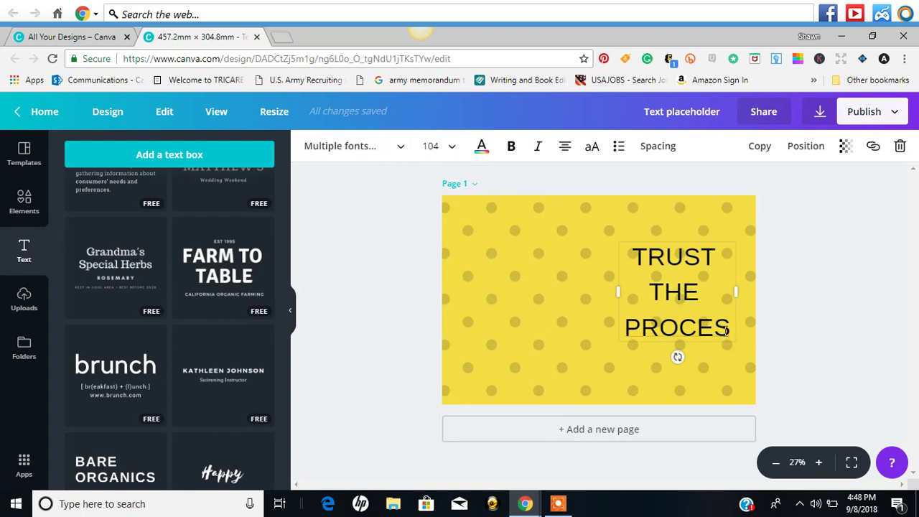
drag(731, 330, 632, 255)
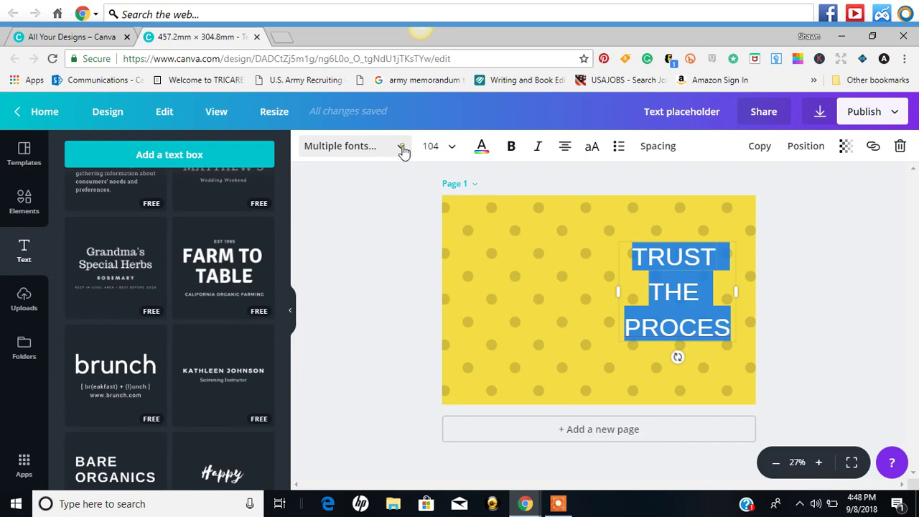
click(511, 147)
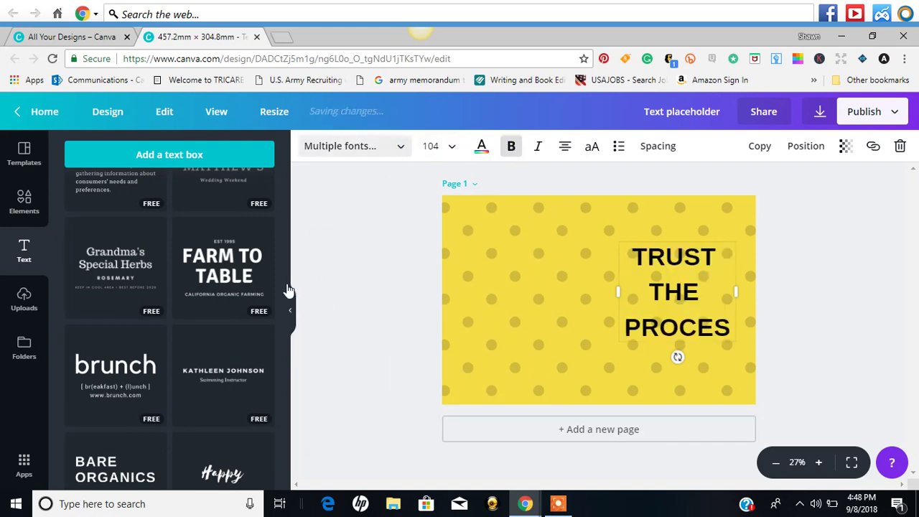
Step: Try the Cherishing Moments font, then set the text in Shorelines Script Bold
click(300, 152)
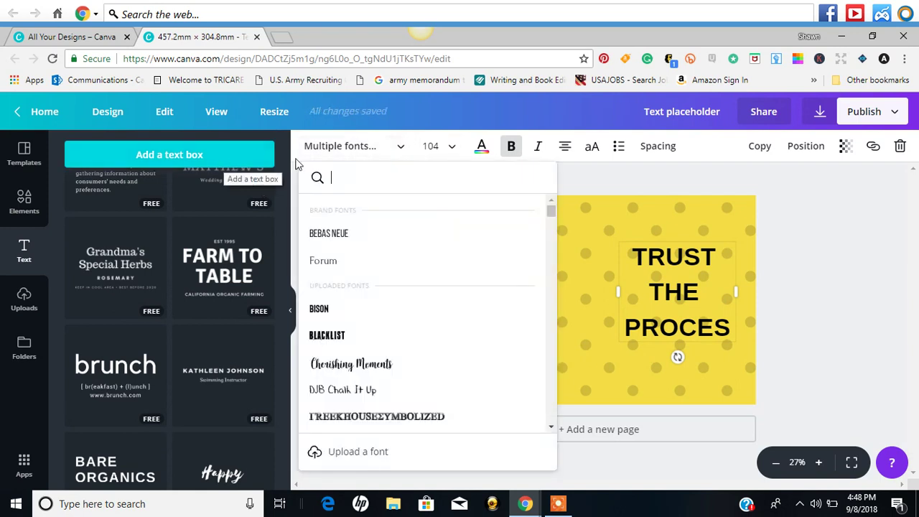
click(378, 368)
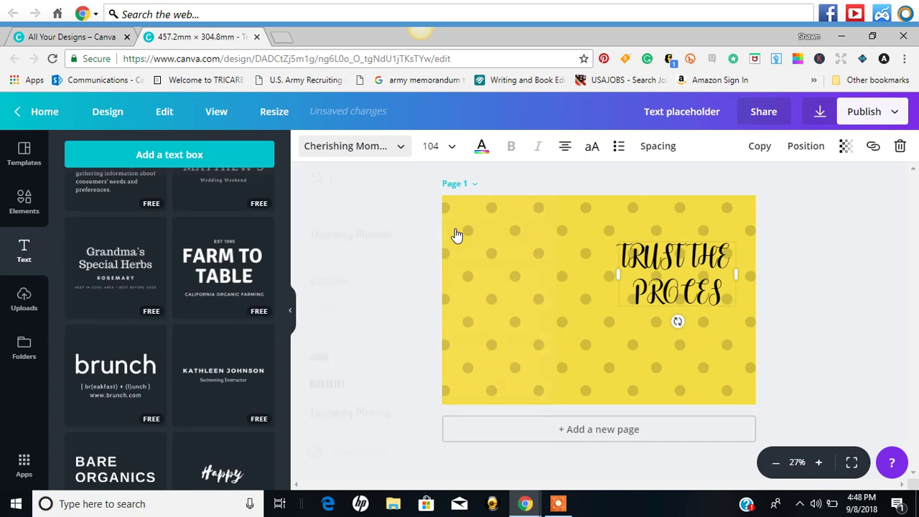
click(352, 146)
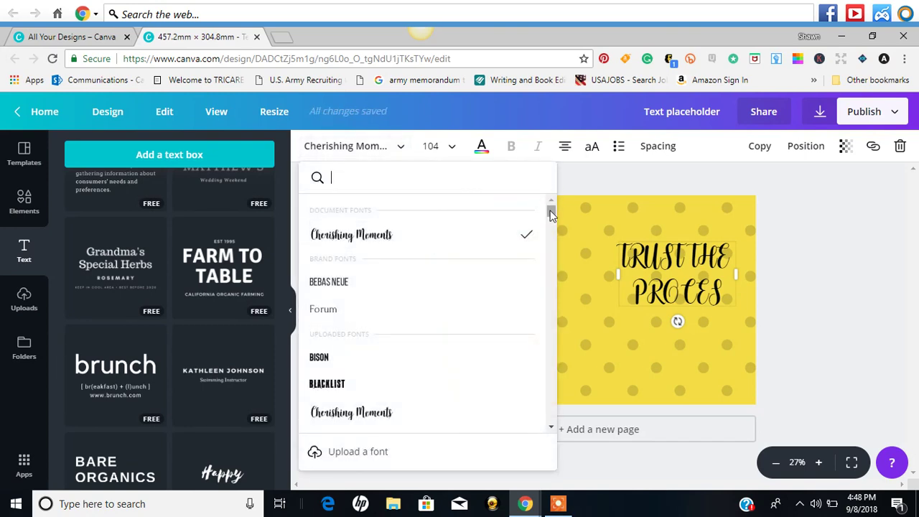
drag(551, 216, 551, 218)
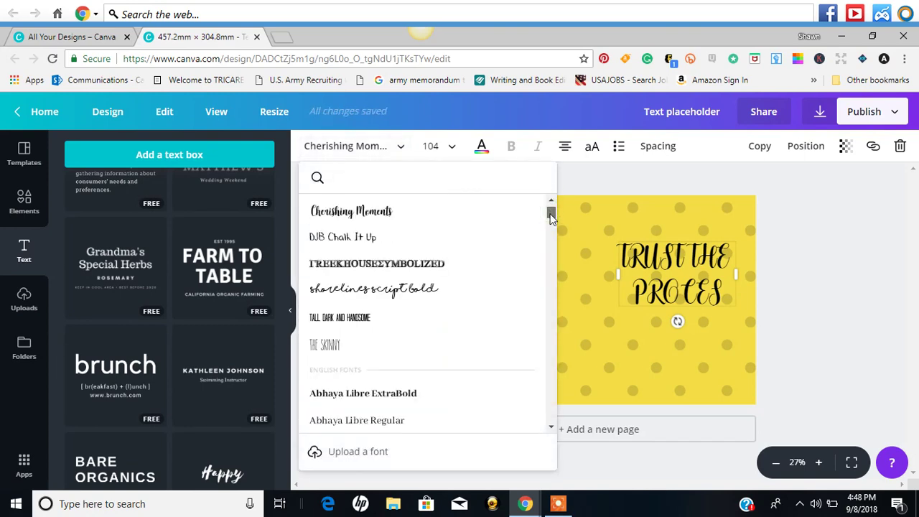
click(388, 297)
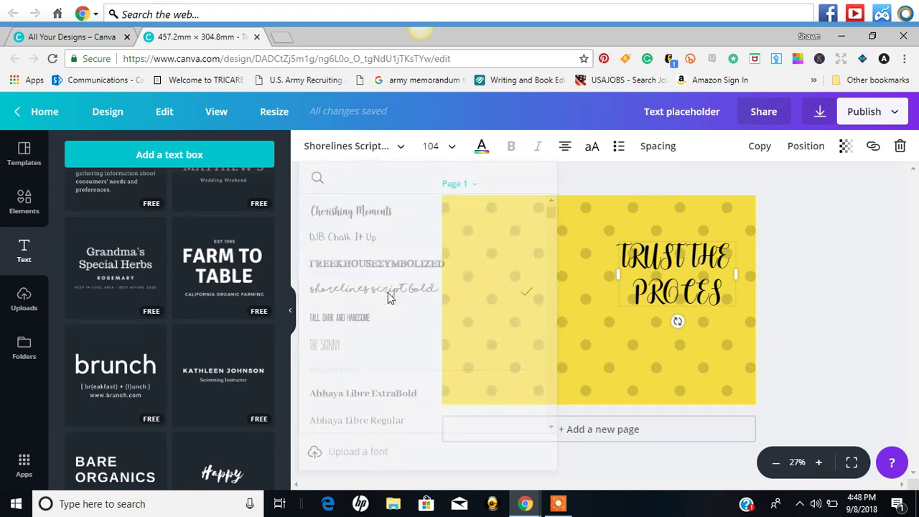
click(855, 247)
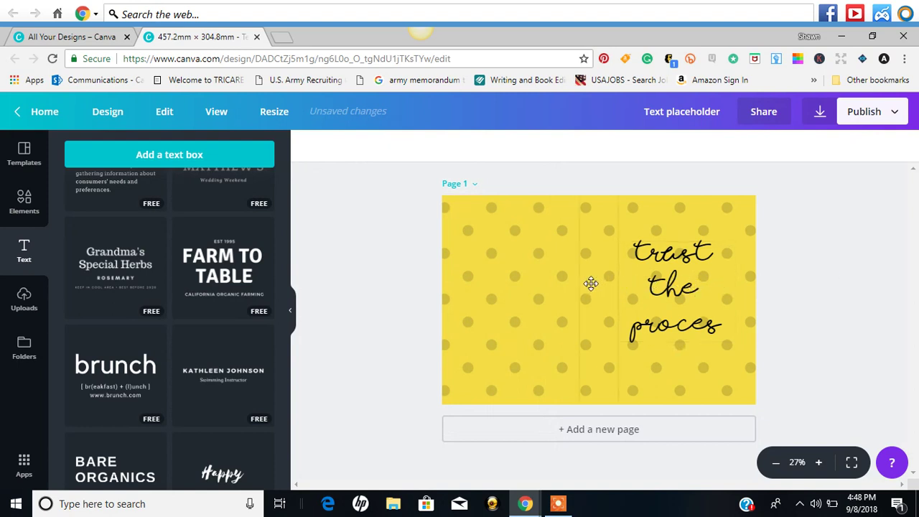
Step: Nudge the script text right toward the page's right edge
click(679, 286)
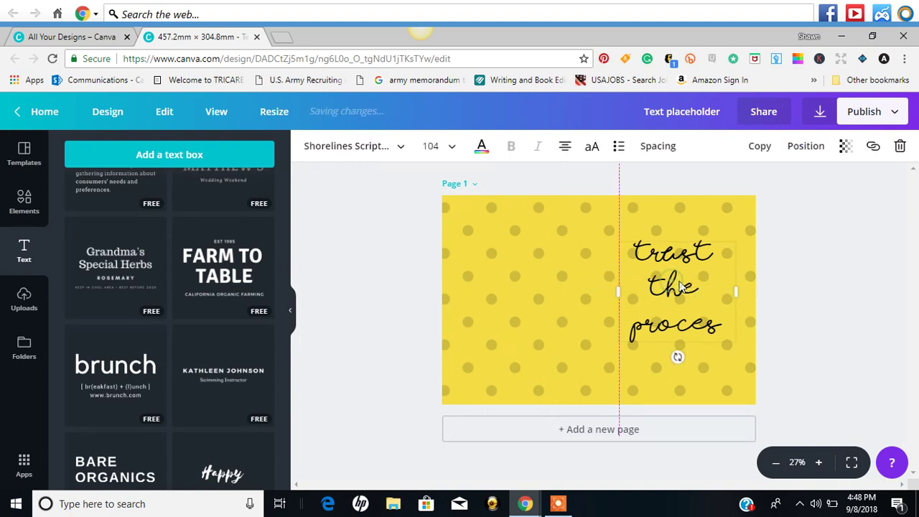
key(shift+Right)
key(shift+Right)
key(shift+Right)
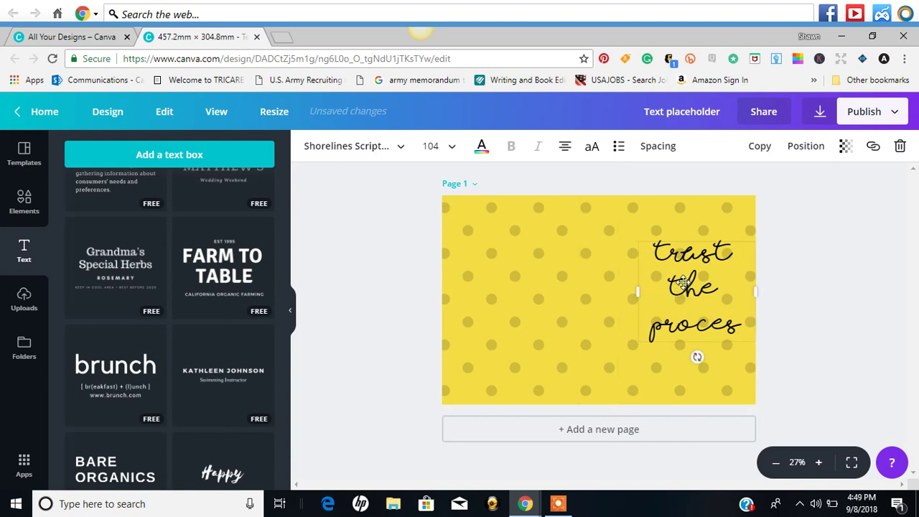
drag(683, 282, 680, 287)
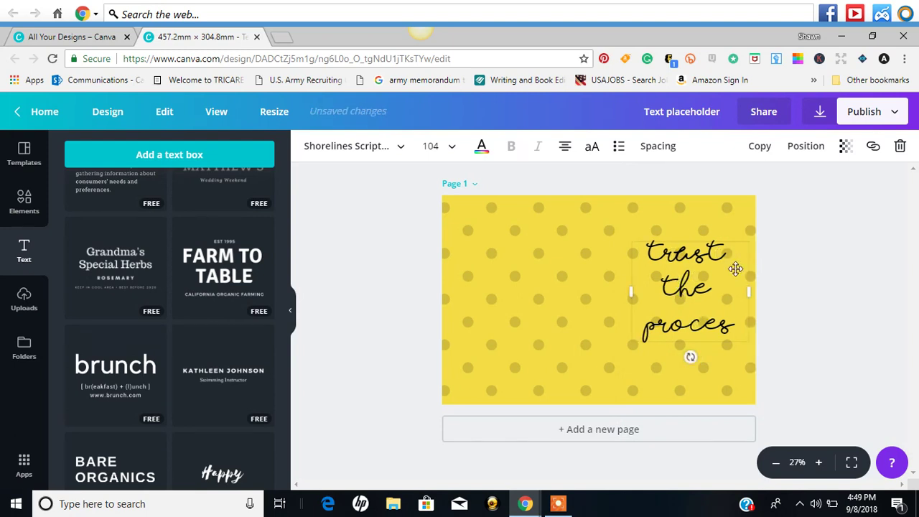
click(800, 256)
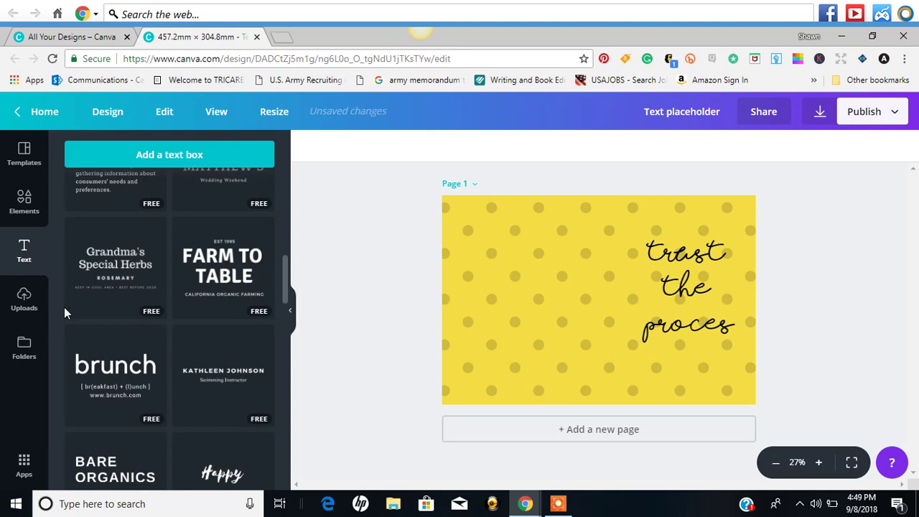
Step: Find the 'my business partner is DOPE.' image in Uploads and drag it onto the page
click(23, 308)
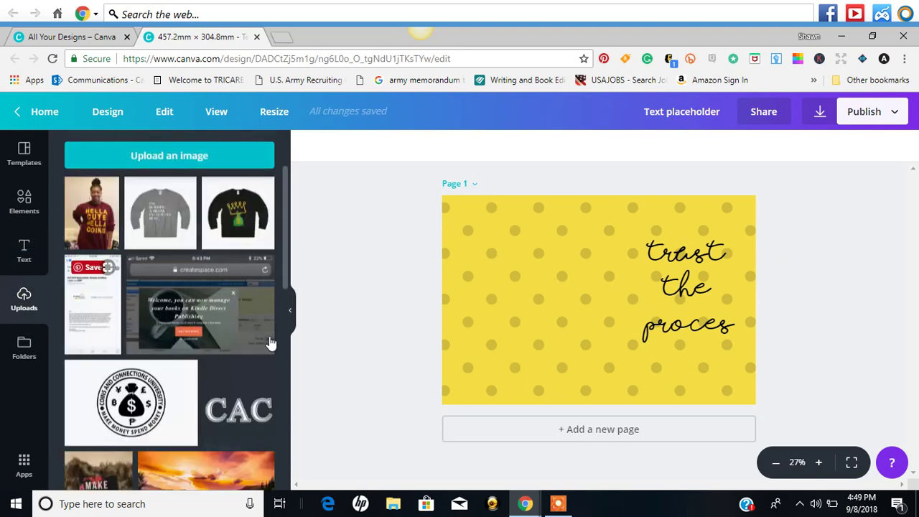
drag(287, 214, 290, 409)
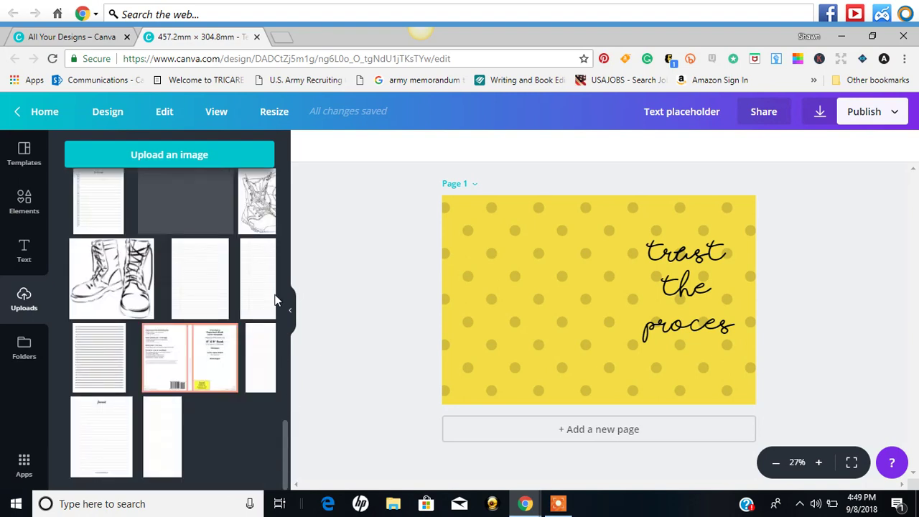
drag(287, 354, 282, 485)
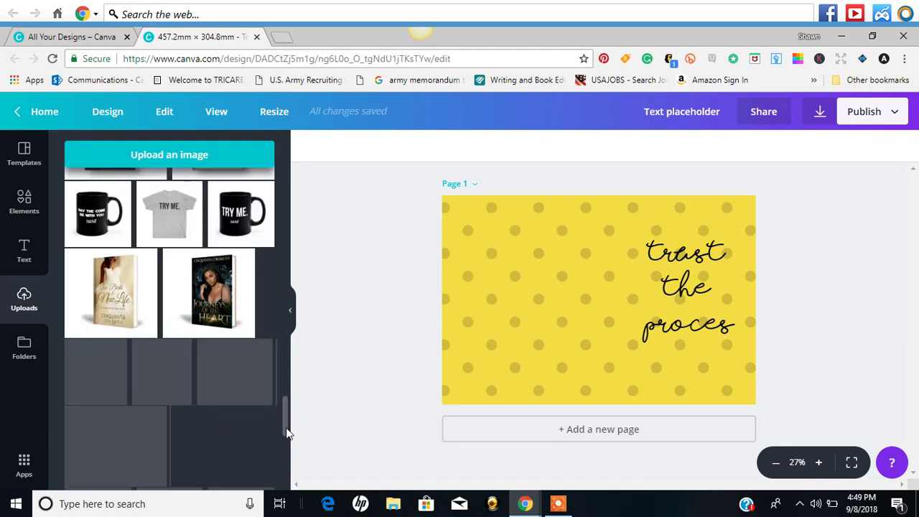
drag(286, 418, 288, 467)
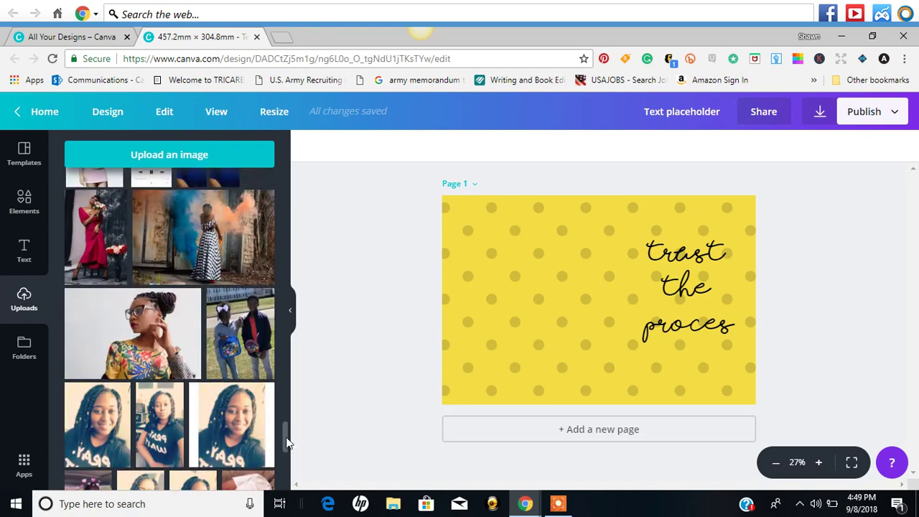
drag(286, 441, 285, 494)
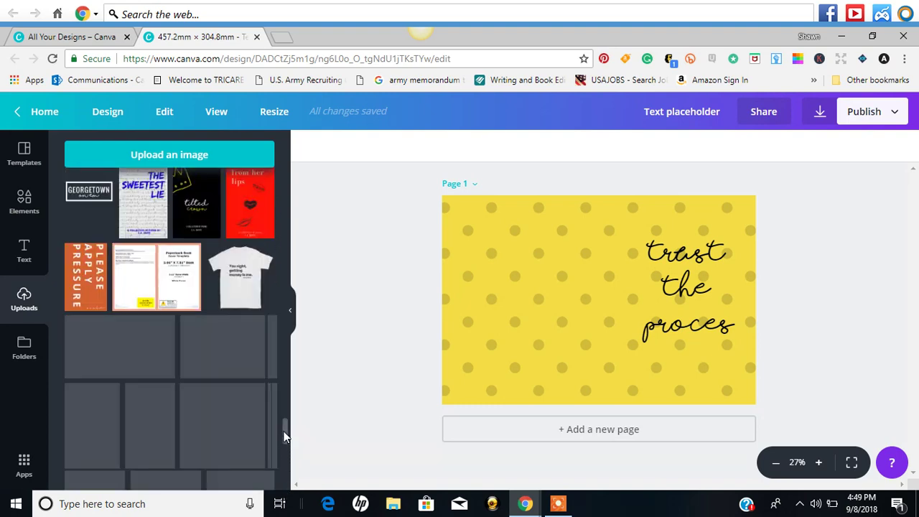
scroll(285, 445, down, 5)
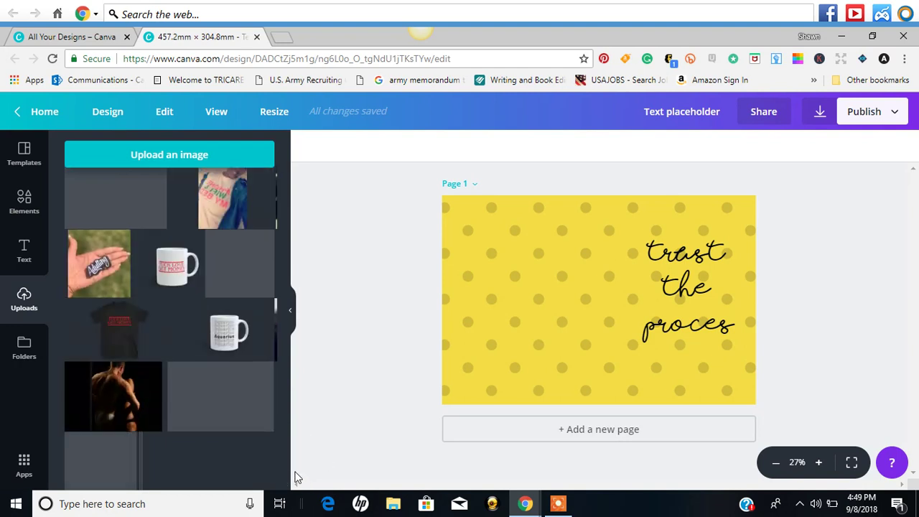
scroll(101, 412, up, 3)
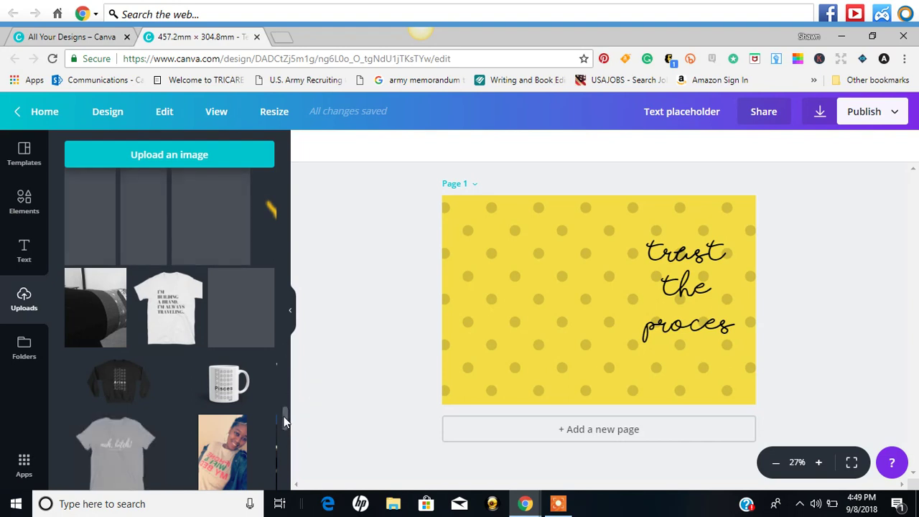
drag(285, 422, 283, 476)
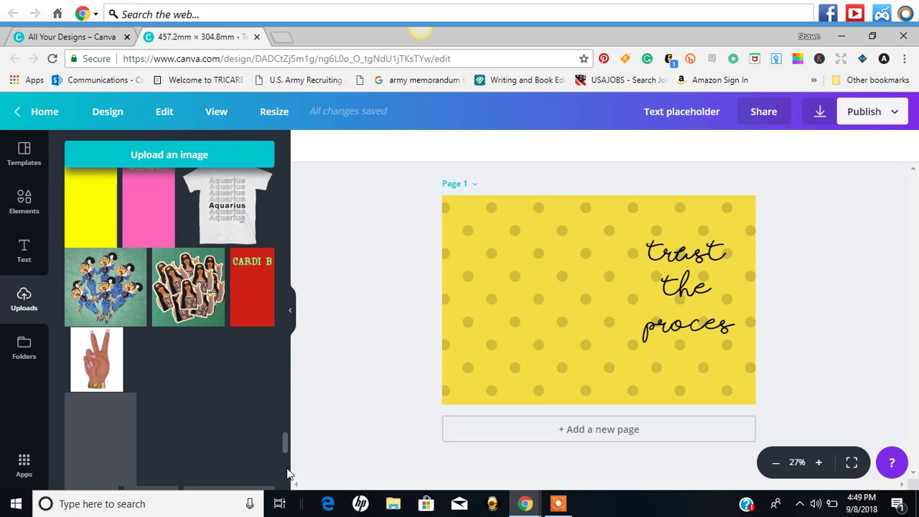
drag(286, 442, 285, 471)
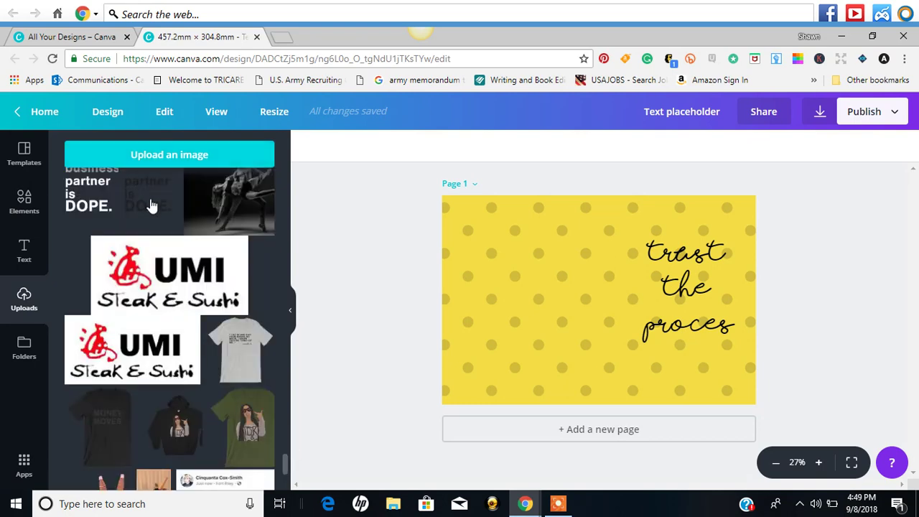
drag(151, 206, 541, 328)
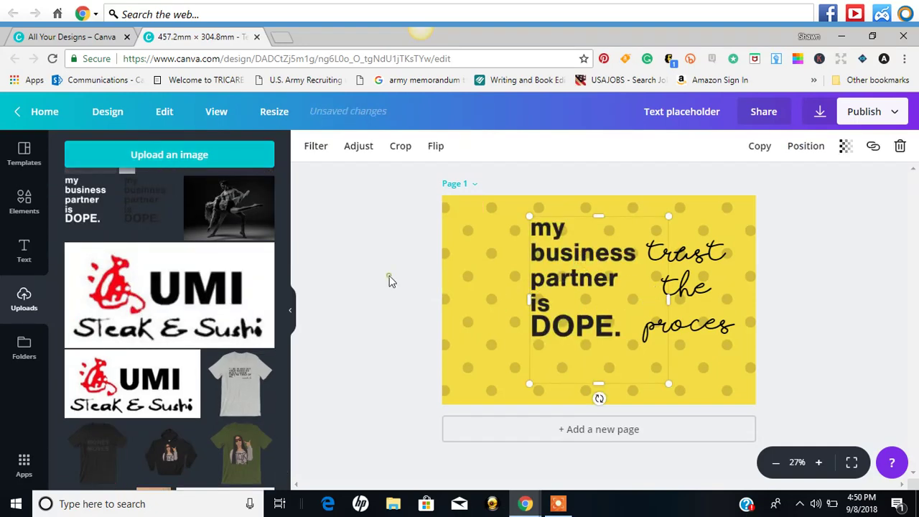
Step: Shift the DOPE image left and delete the 'trust the proces' script text
drag(572, 328, 570, 329)
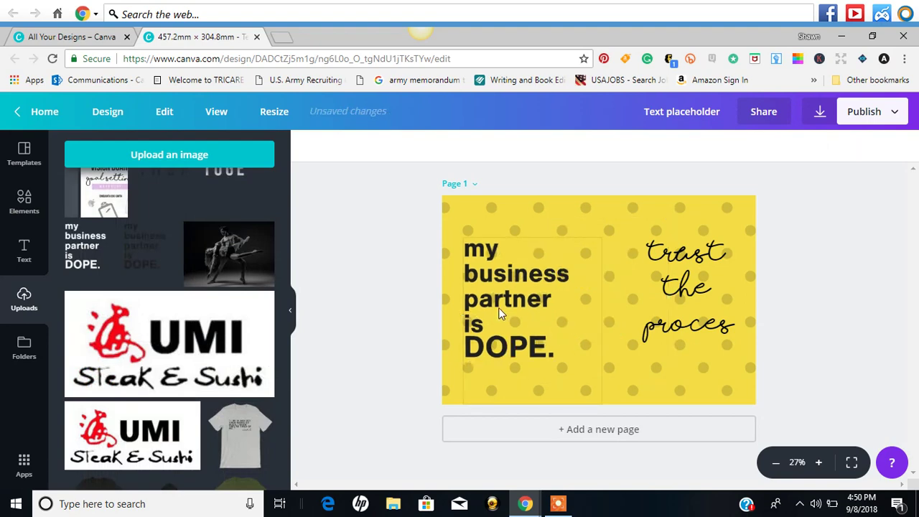
click(494, 282)
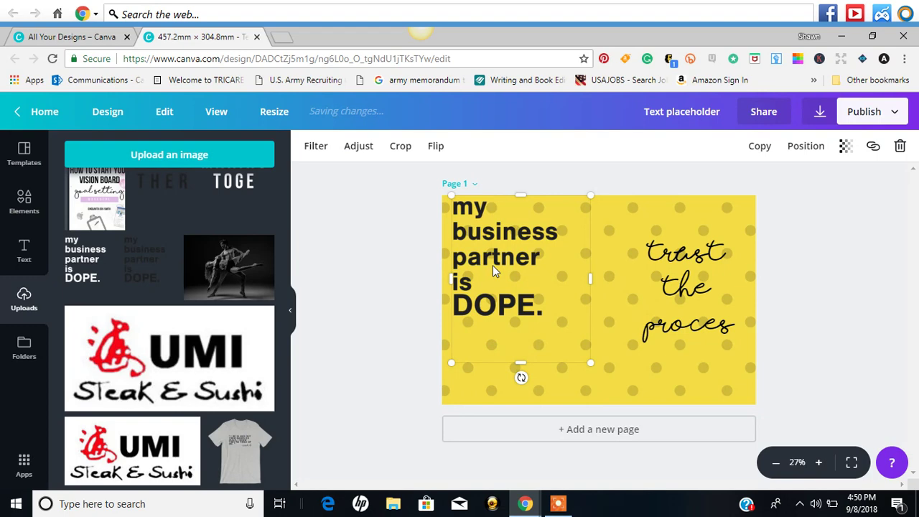
mouse_move(492, 272)
mouse_down()
mouse_move(494, 282)
mouse_move(507, 281)
mouse_up()
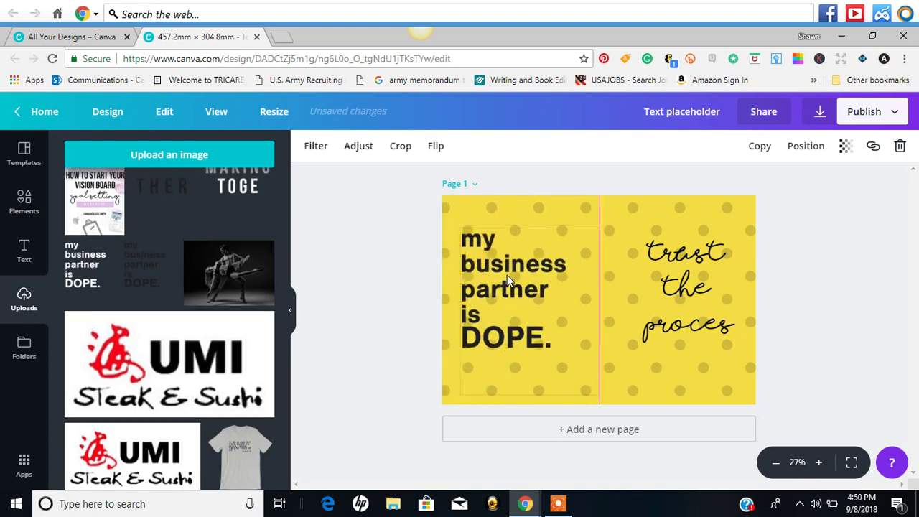
click(712, 291)
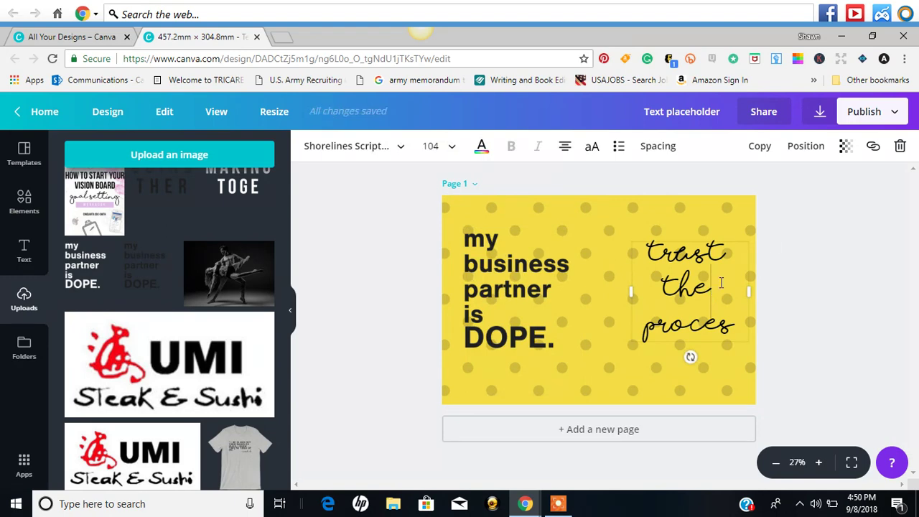
click(900, 146)
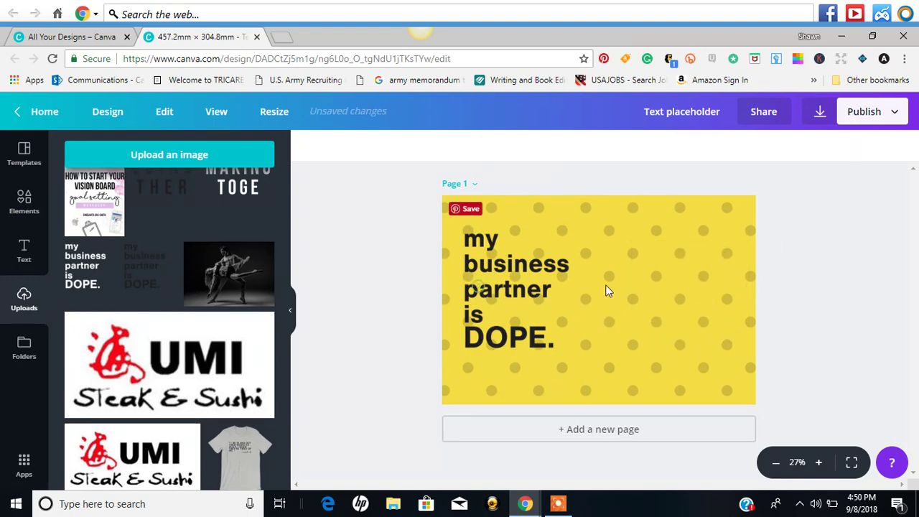
Step: Move the DOPE image onto the page's right half, snapping it to the right edge
drag(494, 292, 661, 290)
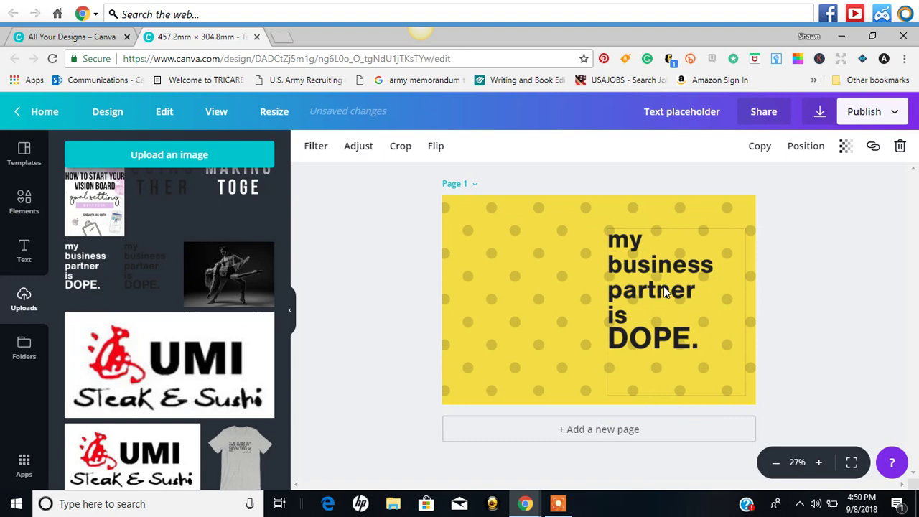
drag(664, 290, 676, 290)
click(838, 222)
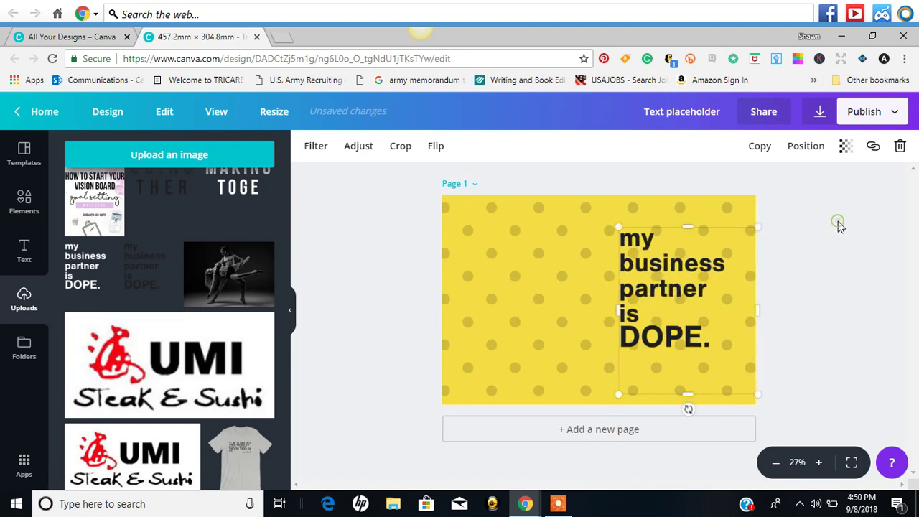
key(Escape)
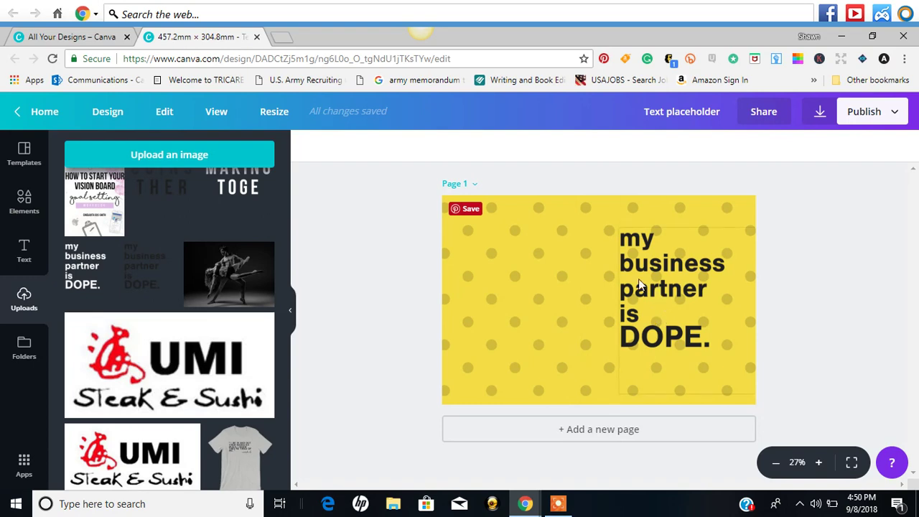
Step: Set the narrow vertical strip's transparency to 26
click(600, 255)
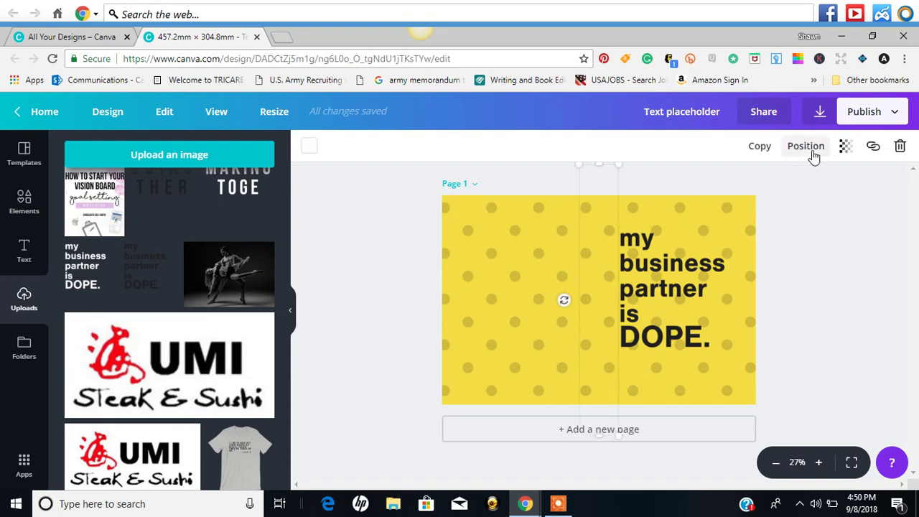
click(845, 146)
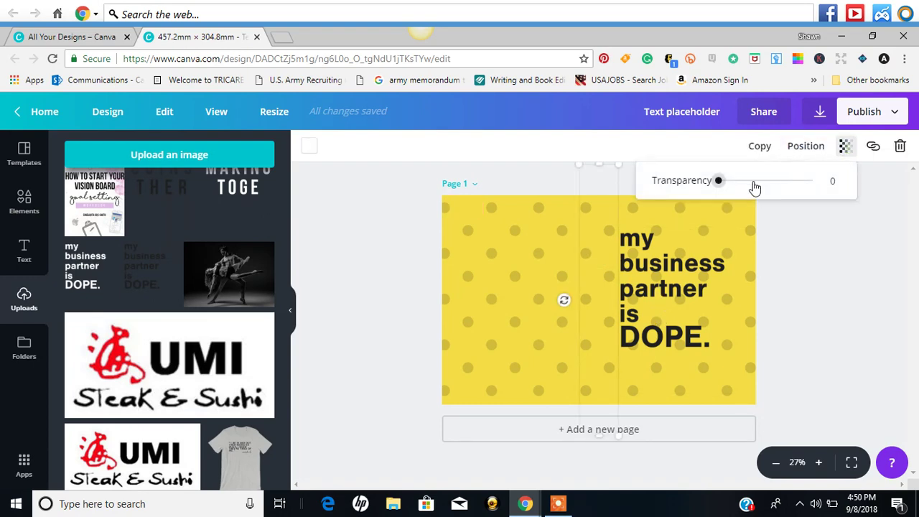
drag(731, 184, 744, 184)
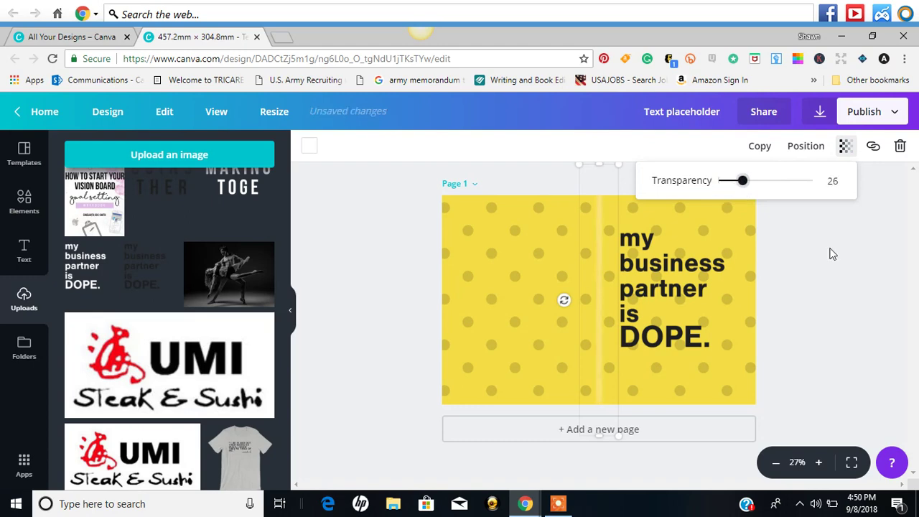
click(833, 254)
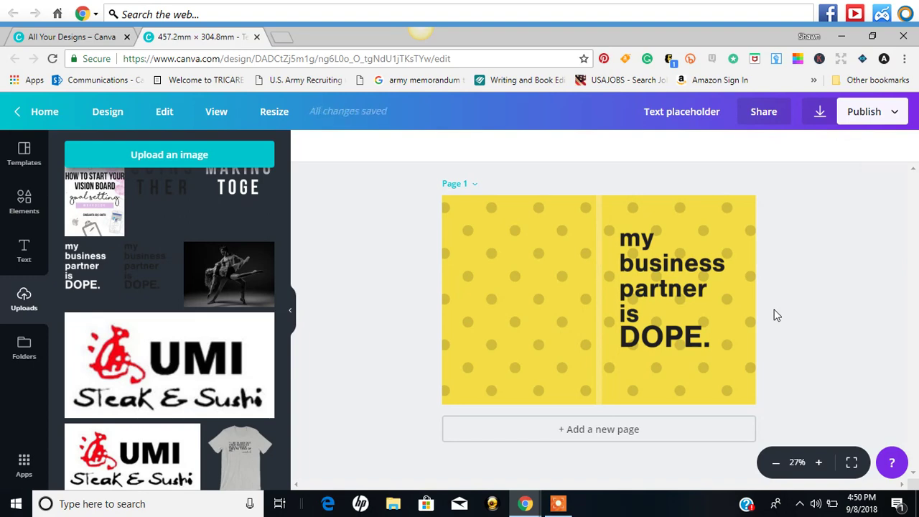
Step: Enlarge the DOPE text image and move it slightly lower on the page
drag(656, 284, 657, 293)
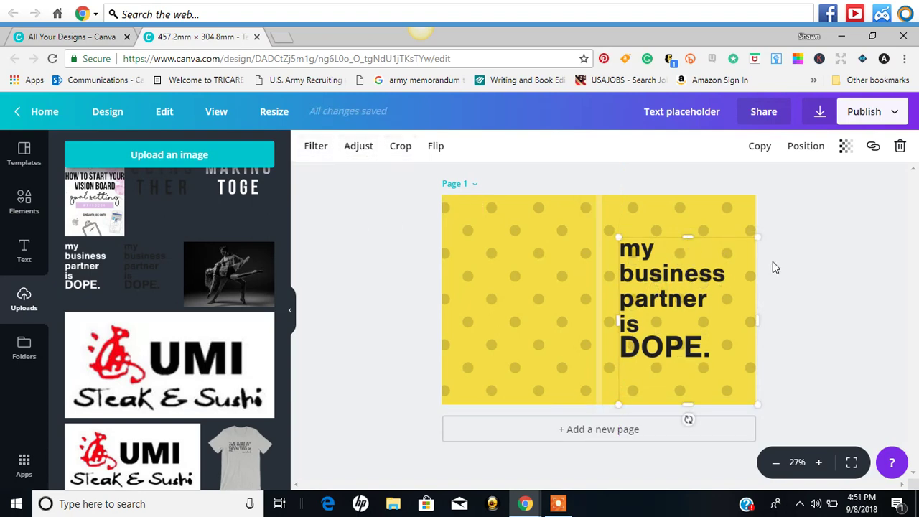
drag(760, 242, 792, 209)
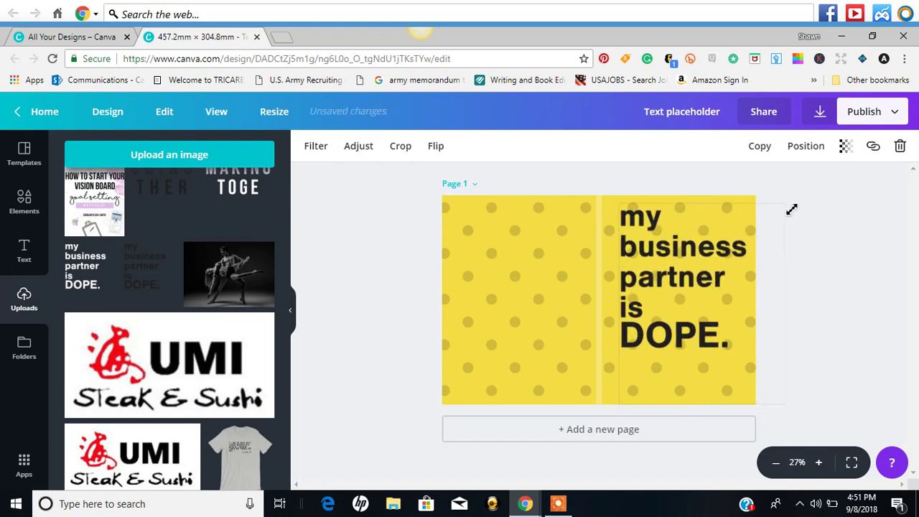
drag(651, 258, 652, 272)
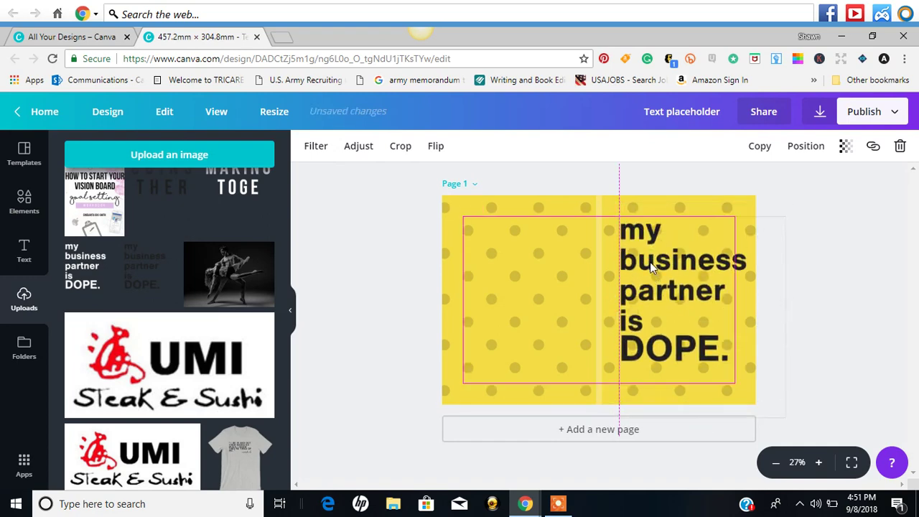
Step: Change the page background colour to mint
click(455, 244)
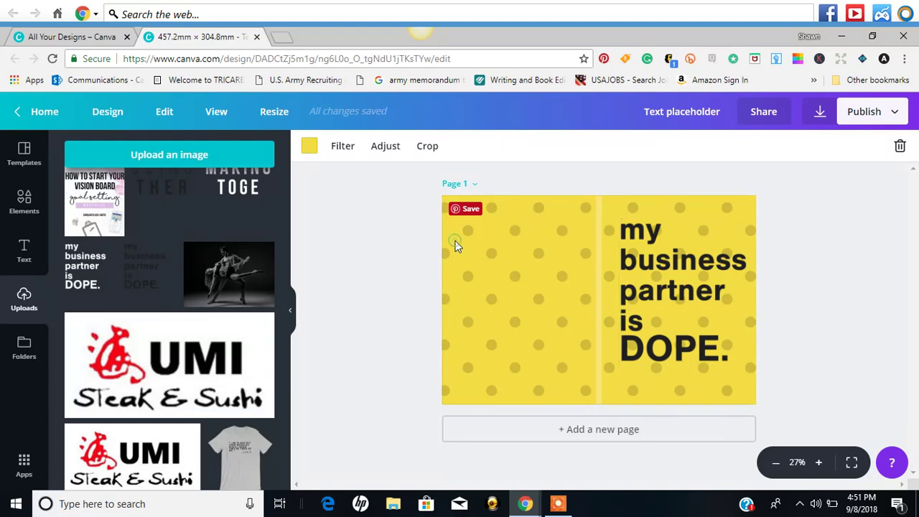
click(311, 148)
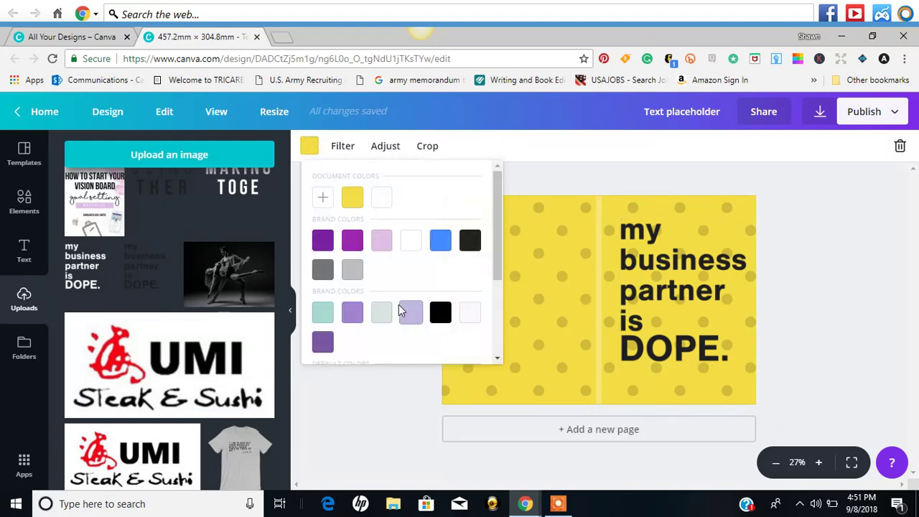
click(324, 315)
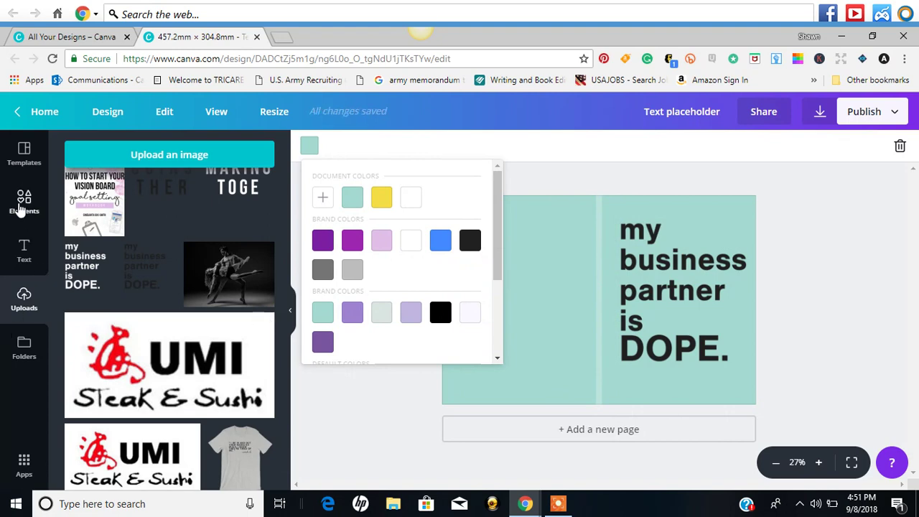
Step: Search the Elements library for 'backgrounds'
click(21, 202)
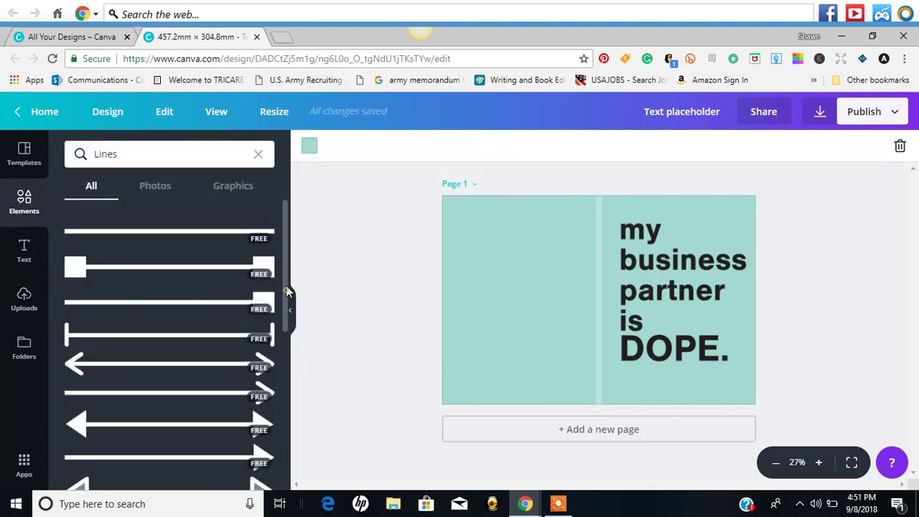
click(182, 158)
key(BackSpace)
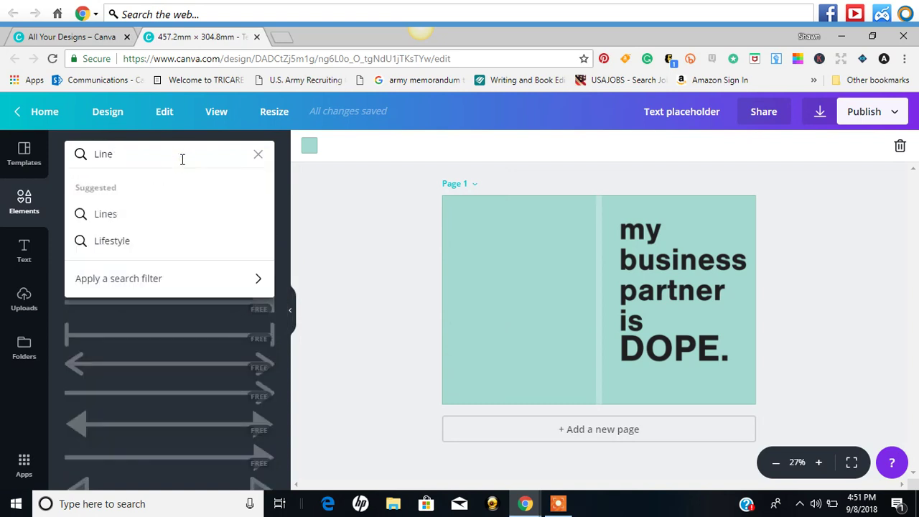
key(BackSpace)
key(BackSpace)
key(BackSpace)
key(BackSpace)
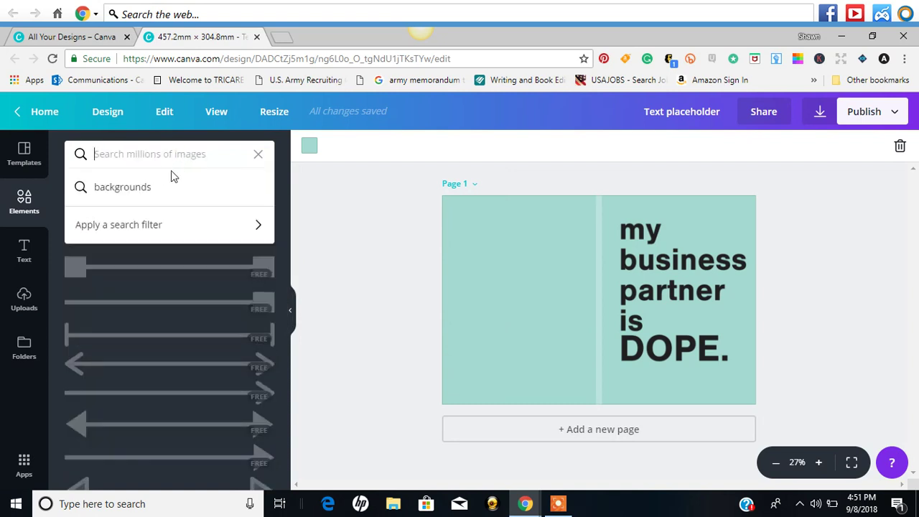
click(168, 188)
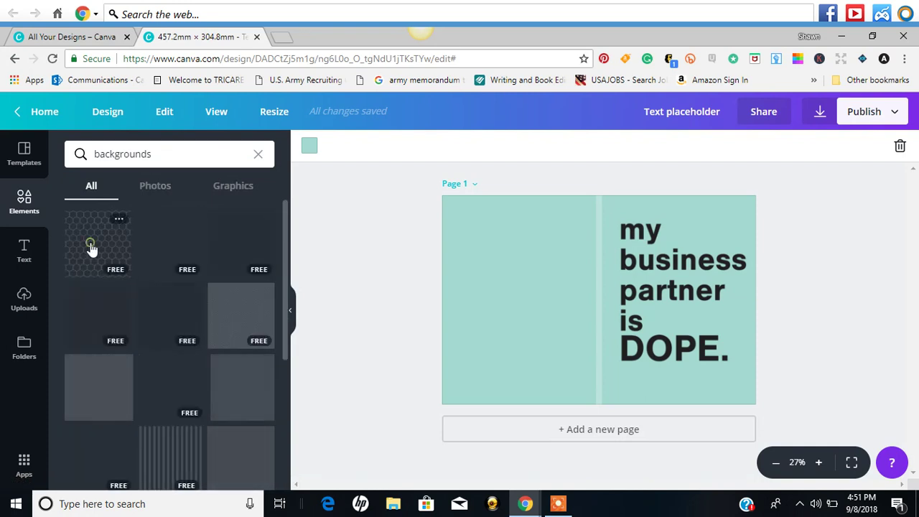
Step: Try hexagon, vertical-stripe and diagonal-stripe patterns, then delete all of them
click(91, 247)
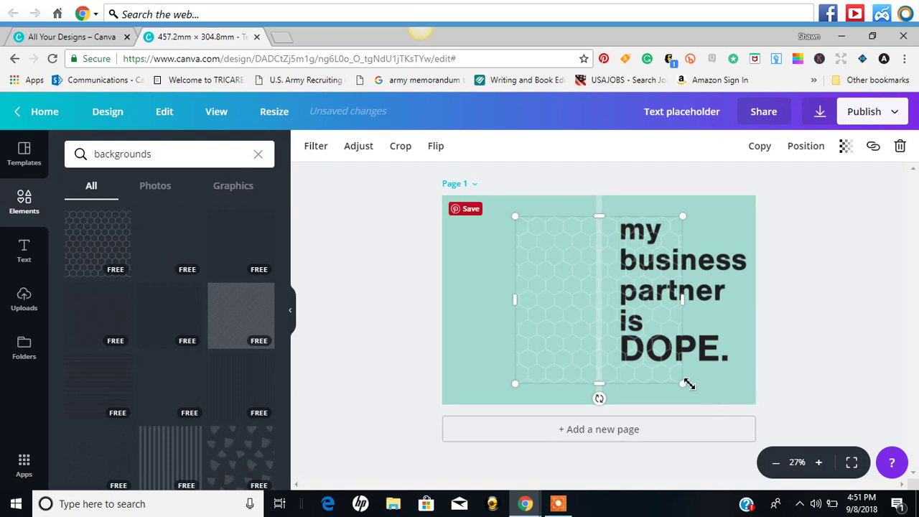
drag(688, 384, 743, 387)
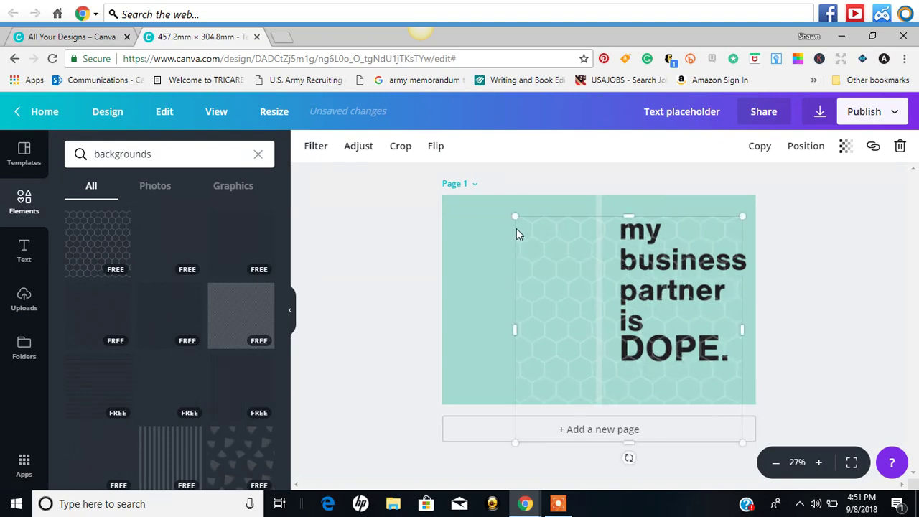
drag(515, 329, 430, 330)
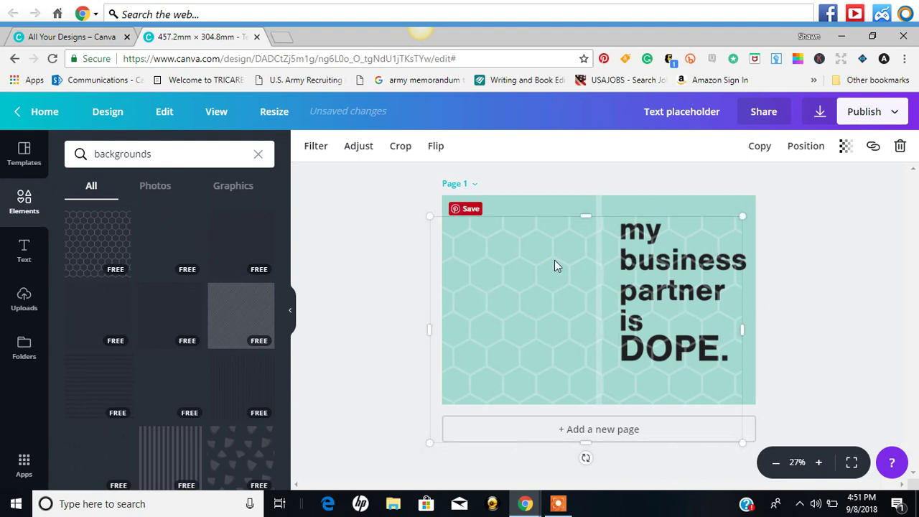
click(899, 147)
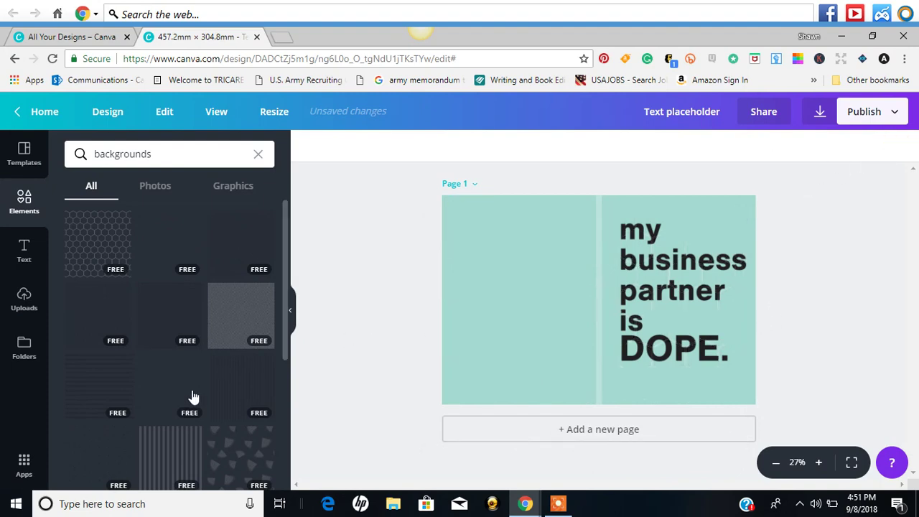
click(256, 382)
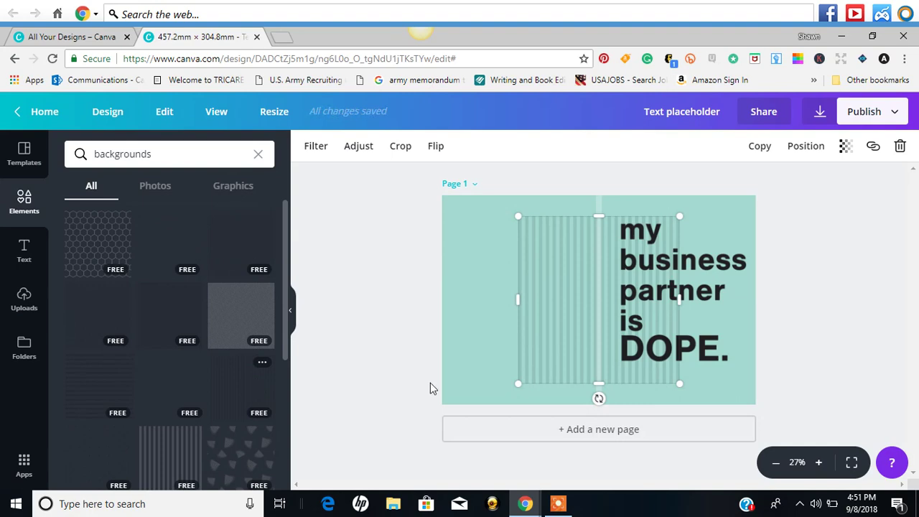
click(251, 310)
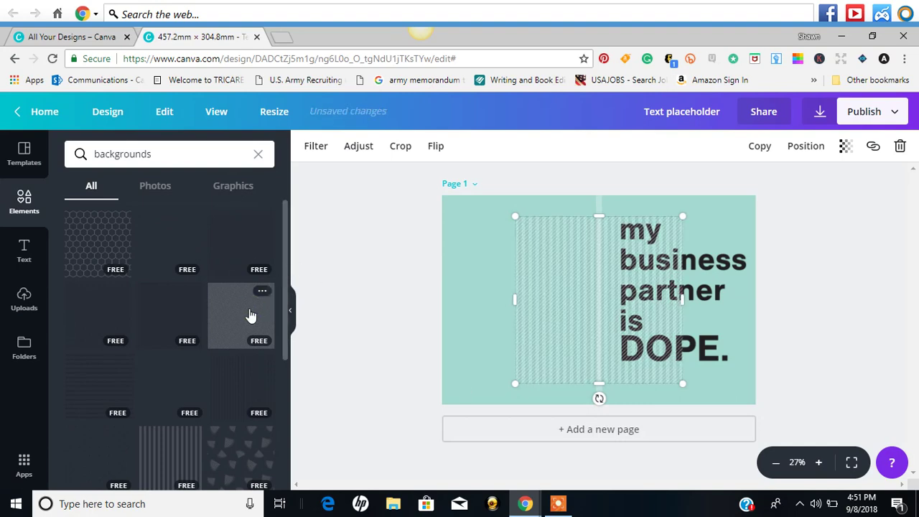
drag(559, 314, 474, 336)
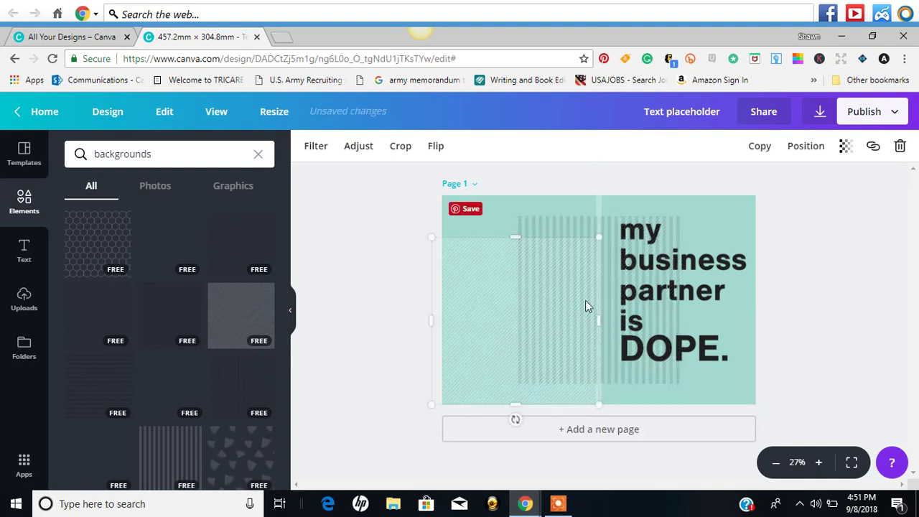
click(899, 145)
click(580, 259)
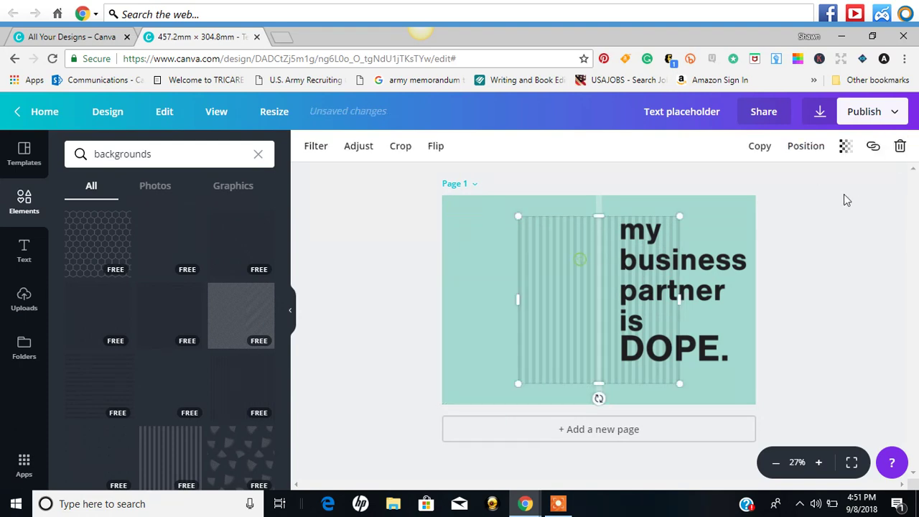
click(901, 146)
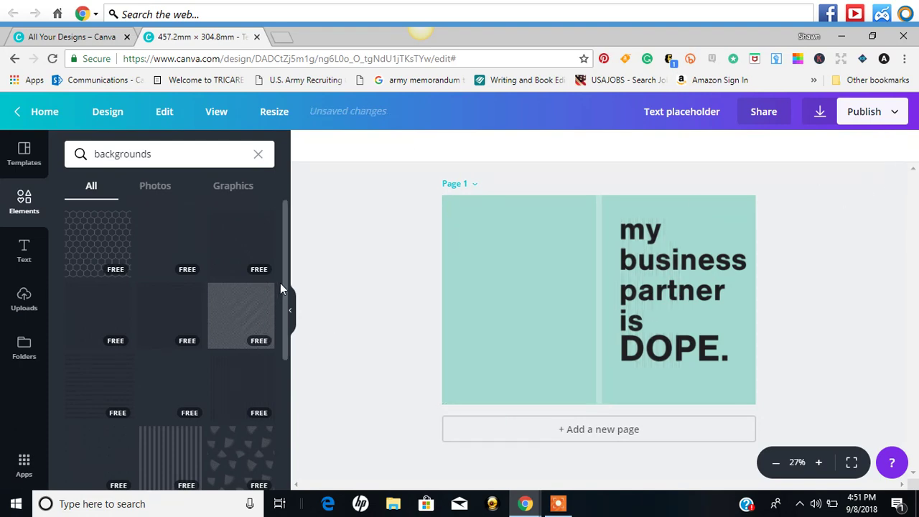
Step: Add the diagonal-stripe pattern and stretch it to the page's left, right and top edges
click(250, 311)
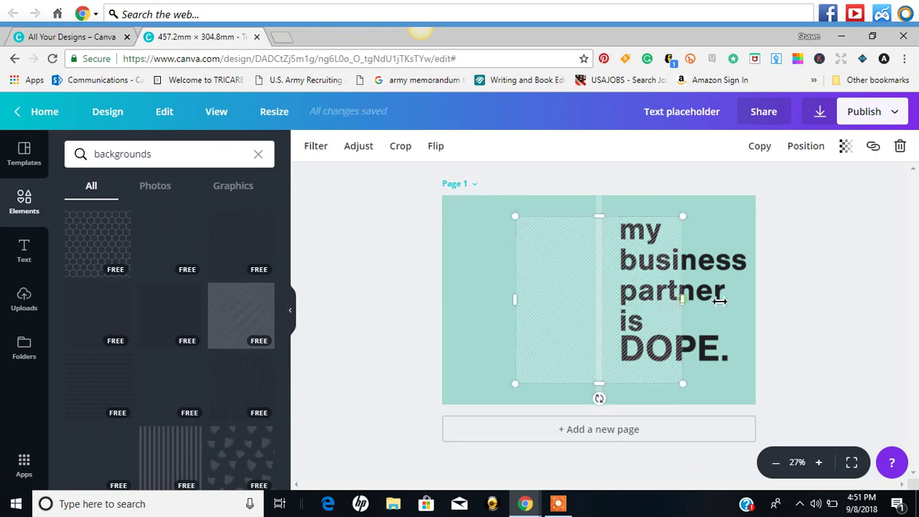
drag(685, 295, 758, 303)
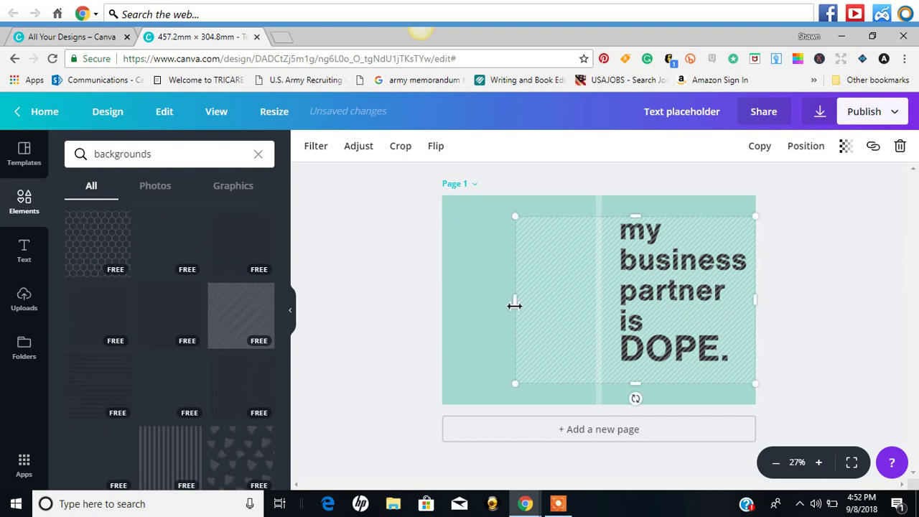
drag(515, 305, 439, 309)
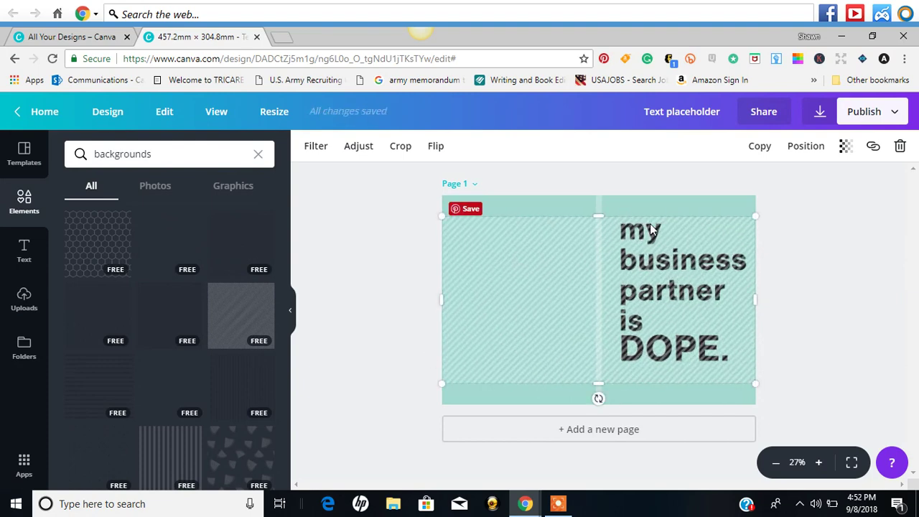
drag(602, 215, 601, 194)
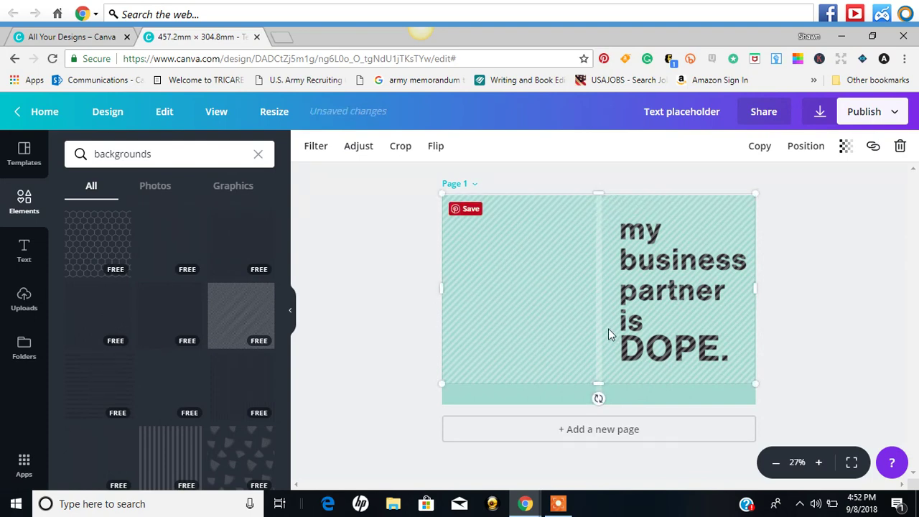
Step: Stretch the striped image down to fill the page and send it backward behind the text
drag(599, 391, 599, 406)
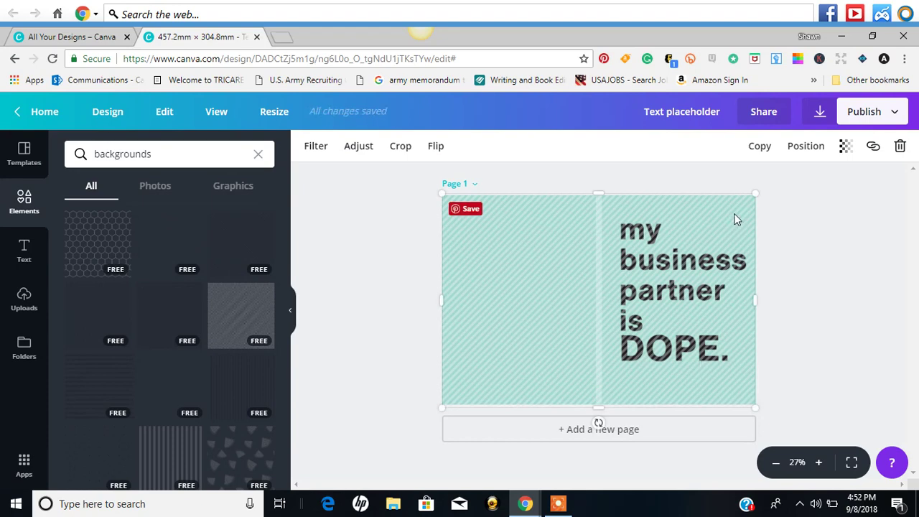
click(809, 146)
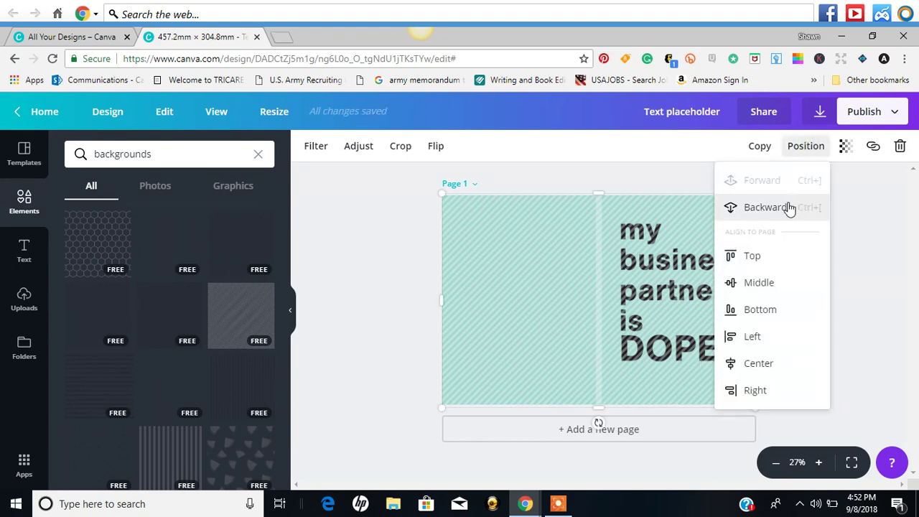
click(789, 208)
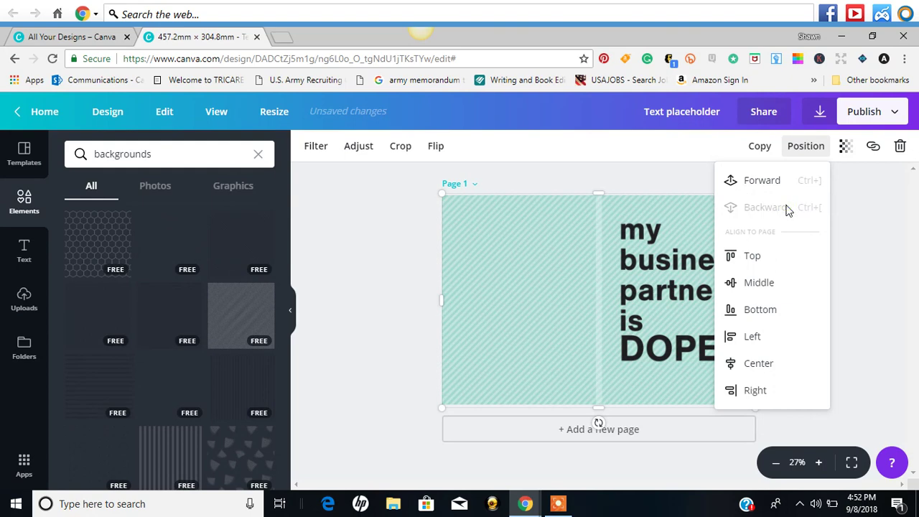
click(851, 244)
Step: Set the thin centre strip's transparency to 0 so it disappears
click(601, 263)
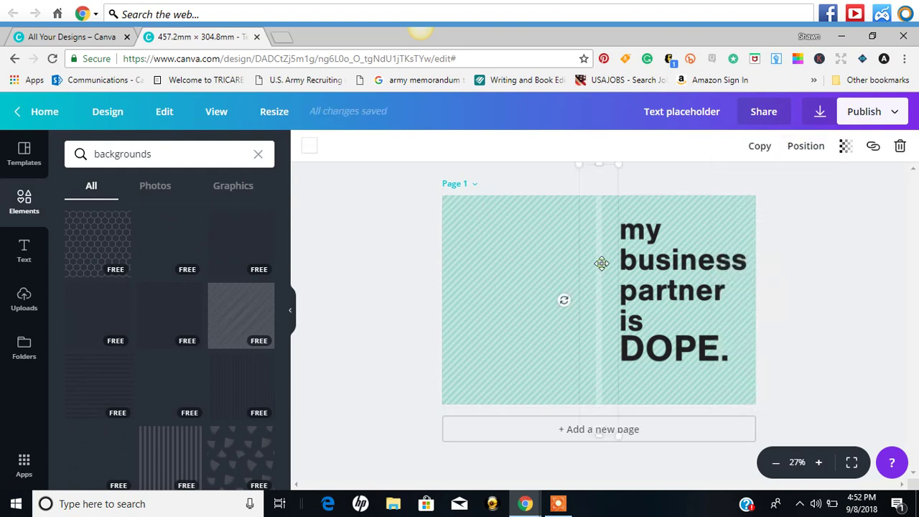
click(845, 154)
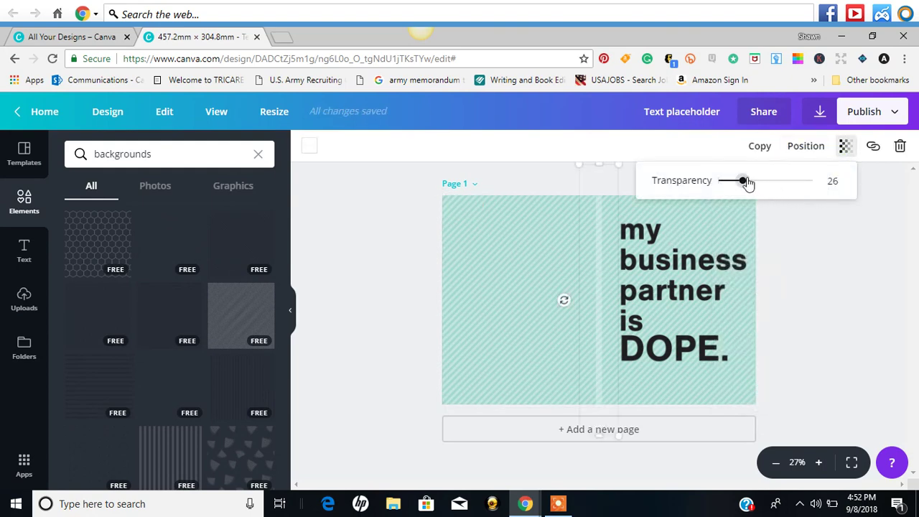
drag(745, 183, 700, 181)
click(864, 283)
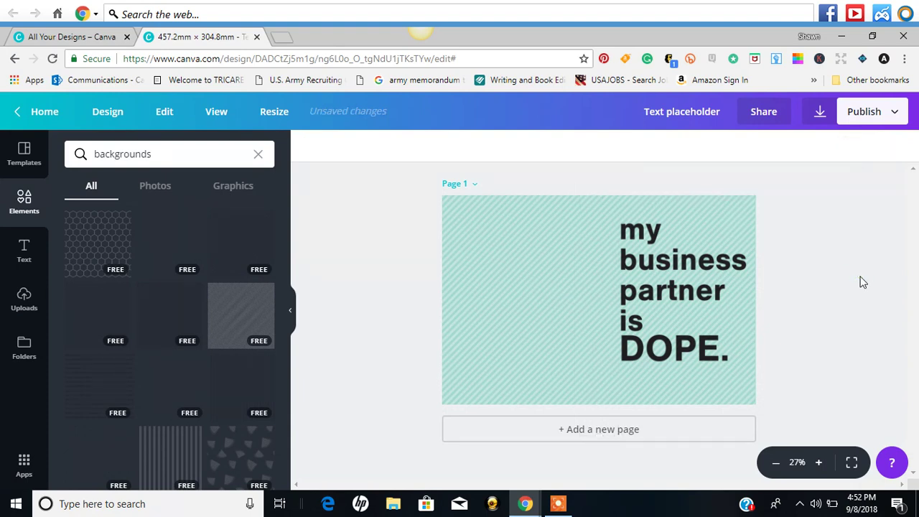
Step: Rename the design to 'Mybusinesspartnerisdope-6x9'
click(703, 112)
drag(723, 112, 636, 112)
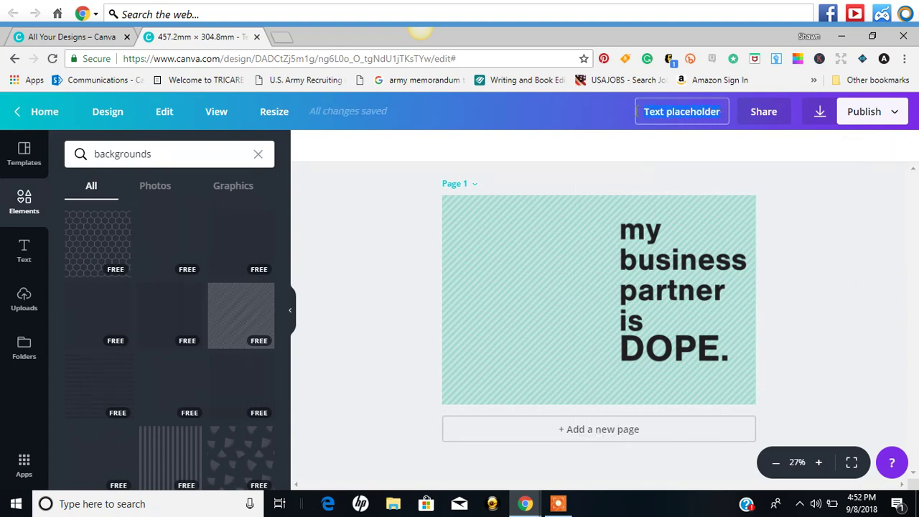
text(Mybusinesspartneris)
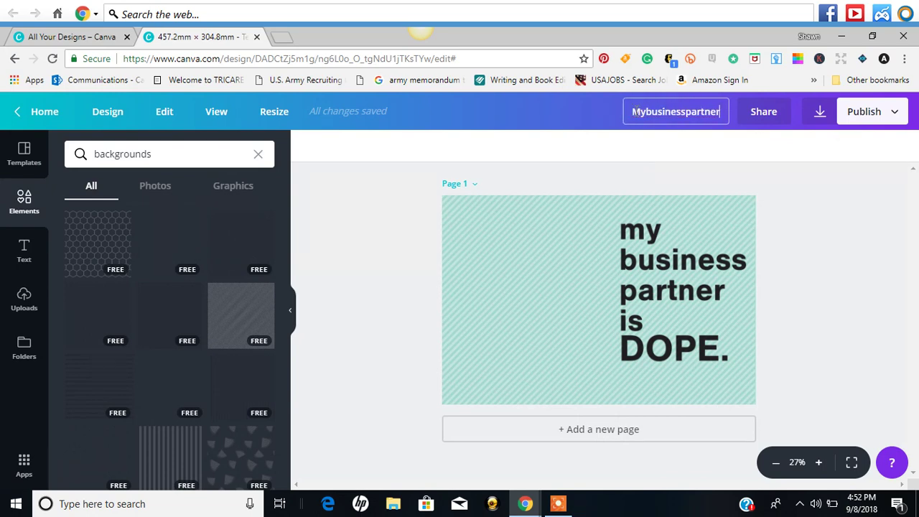
text(dope)
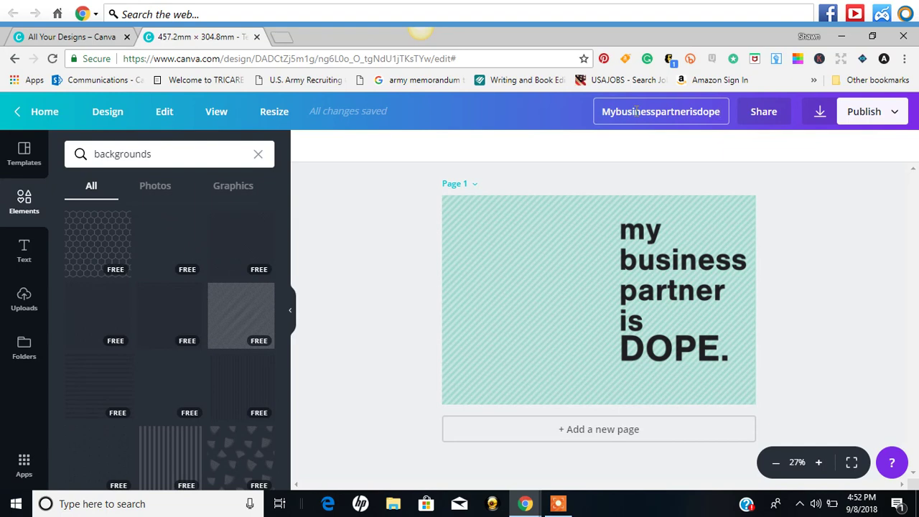
text(-6x9)
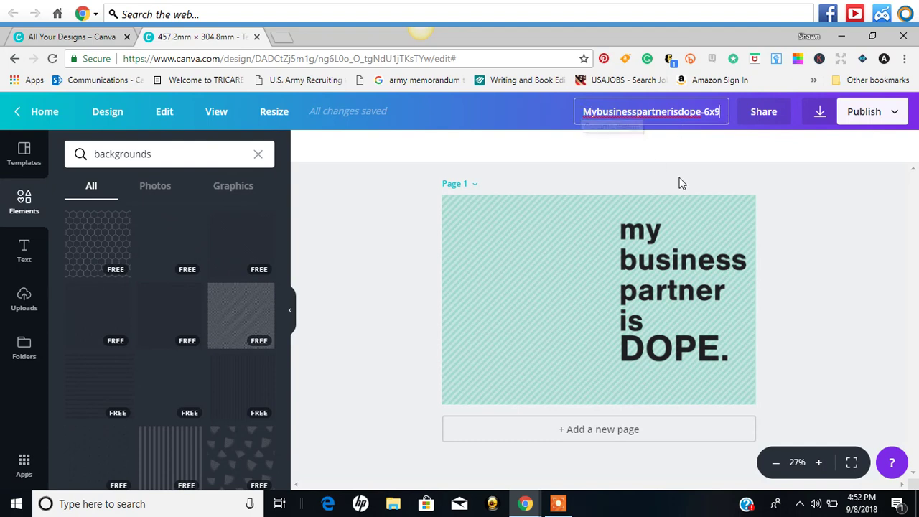
Step: Download the cover as a PDF Print file
click(763, 115)
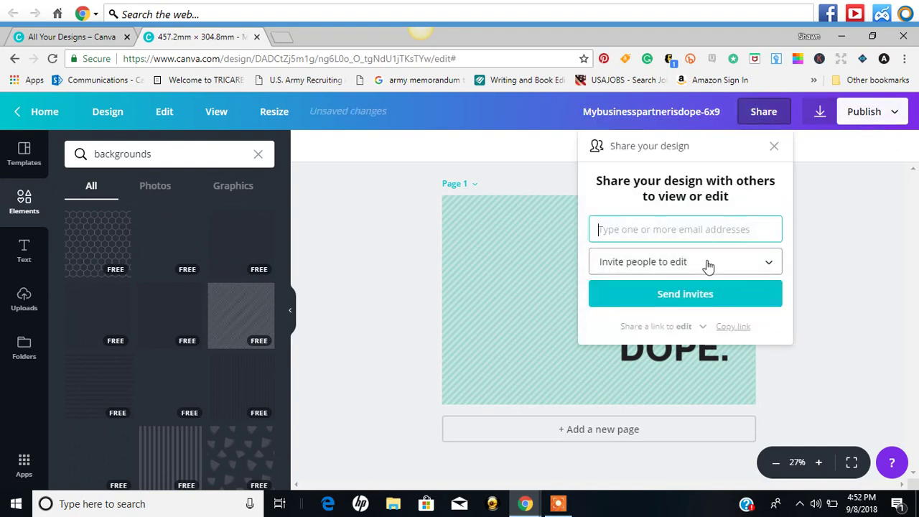
click(775, 147)
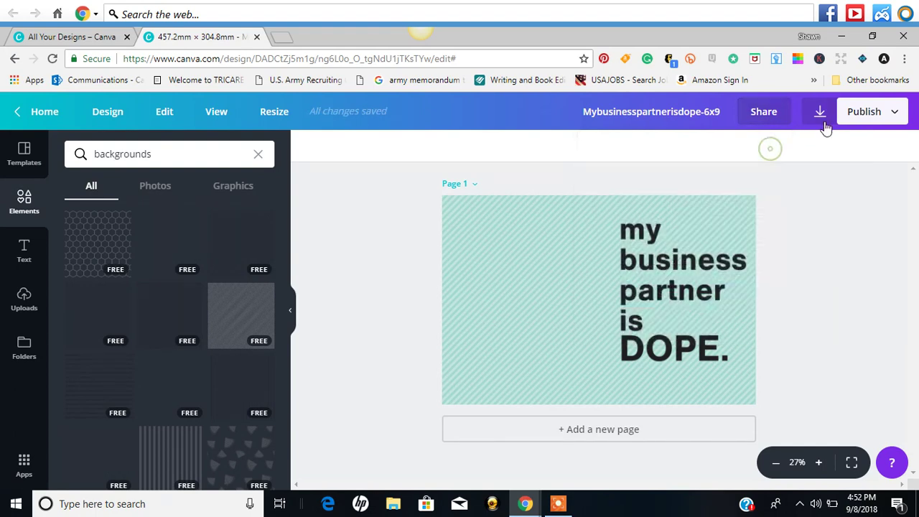
click(820, 115)
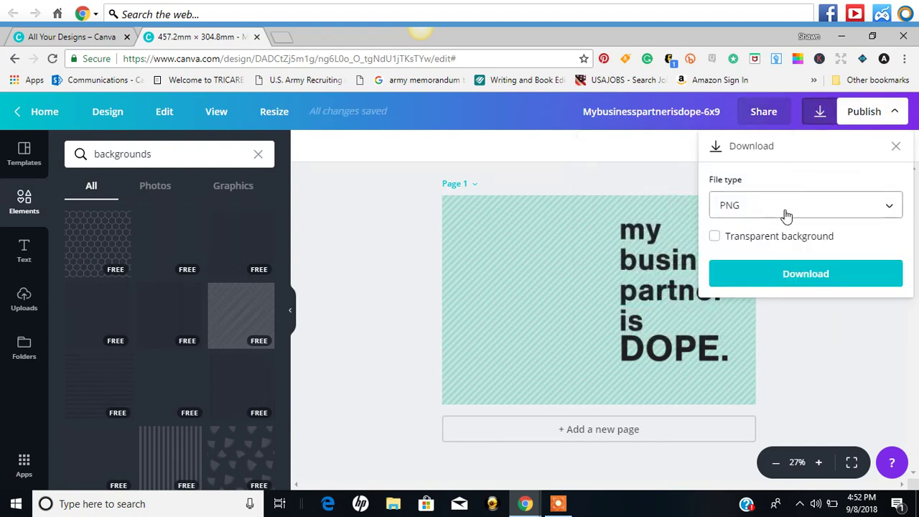
click(814, 209)
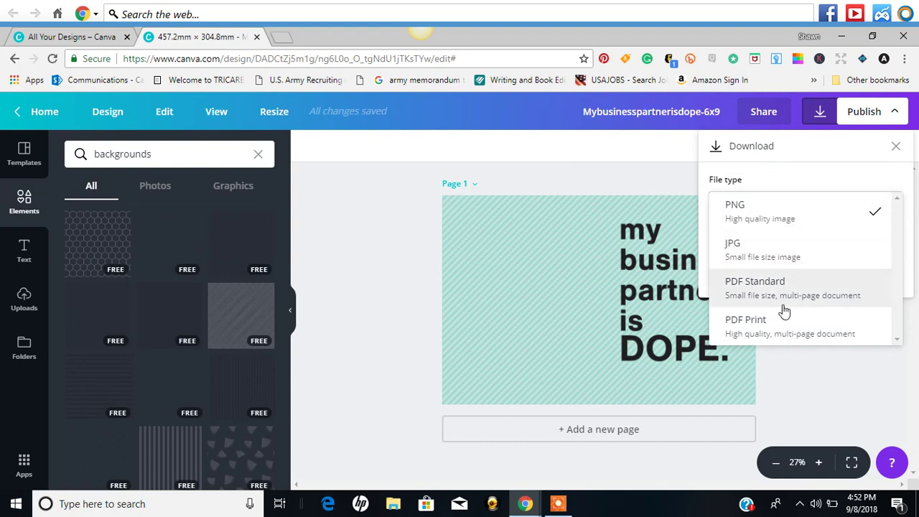
click(771, 334)
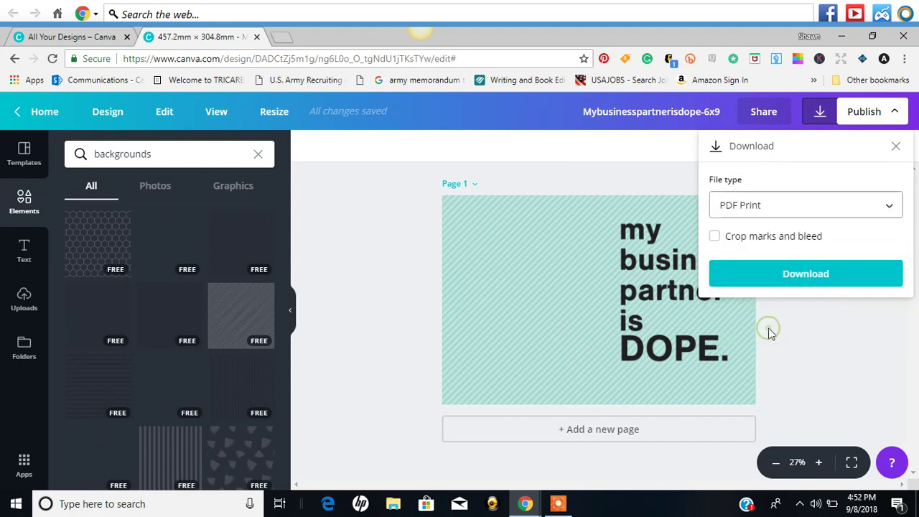
click(765, 284)
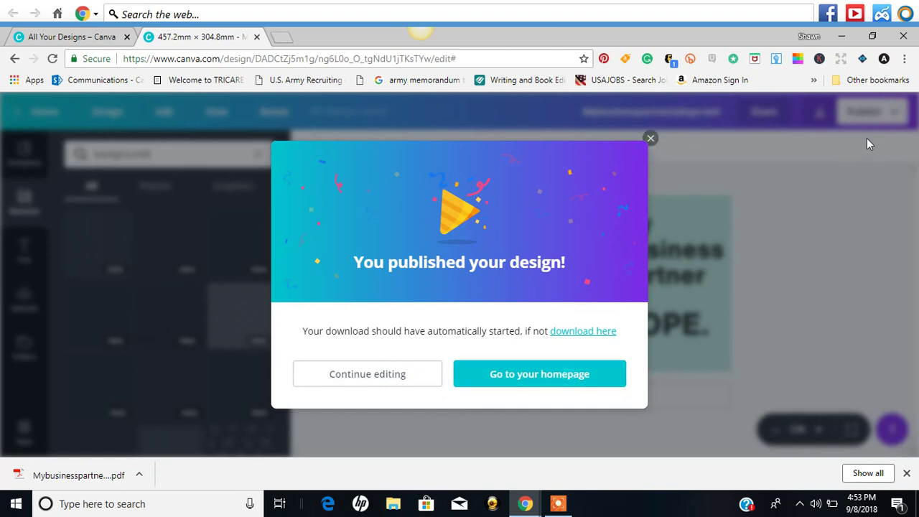
Step: Turn the design into an 8.5in × 11in print flyer copy
click(651, 138)
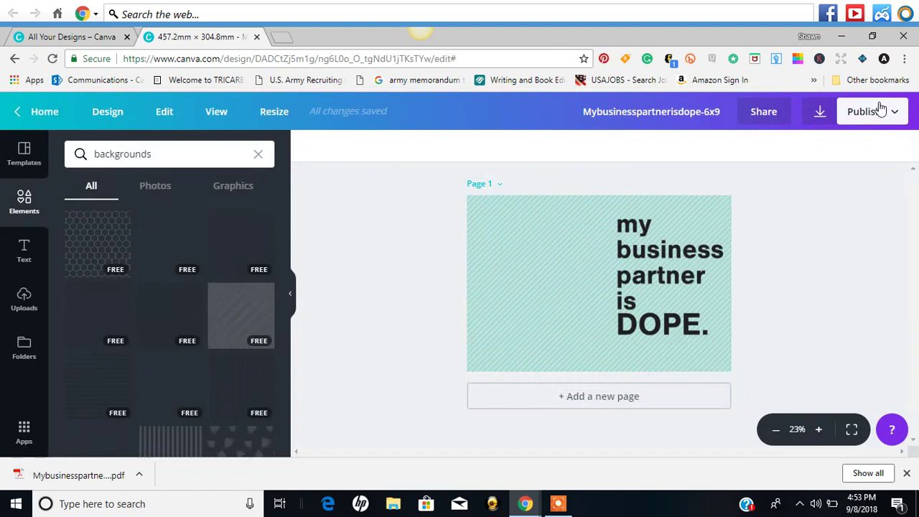
click(881, 115)
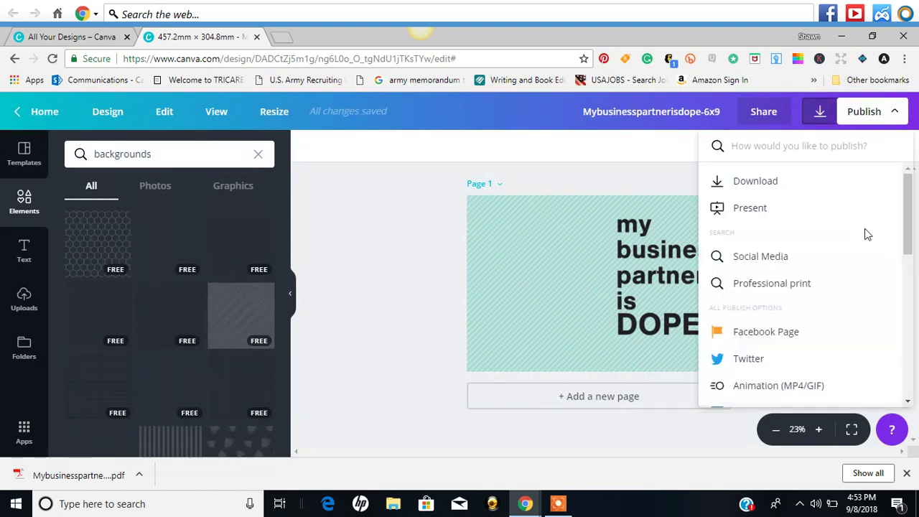
drag(908, 201, 909, 272)
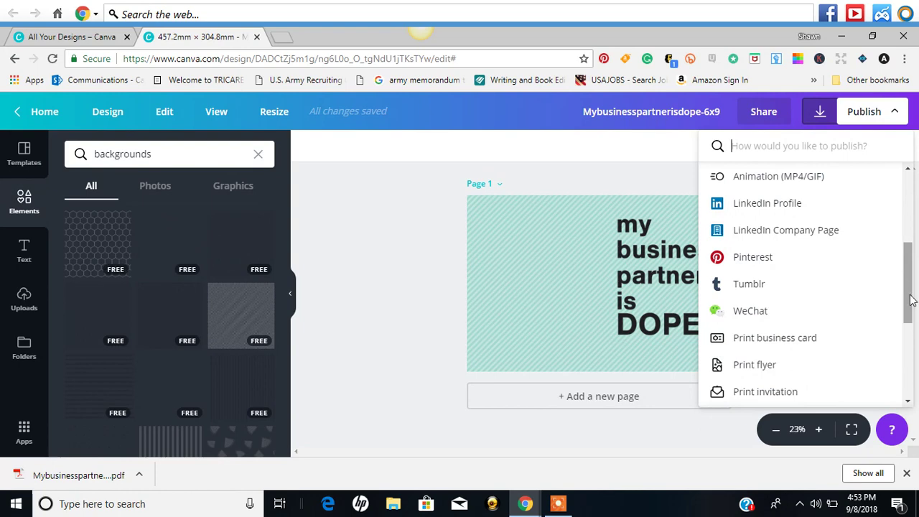
click(765, 367)
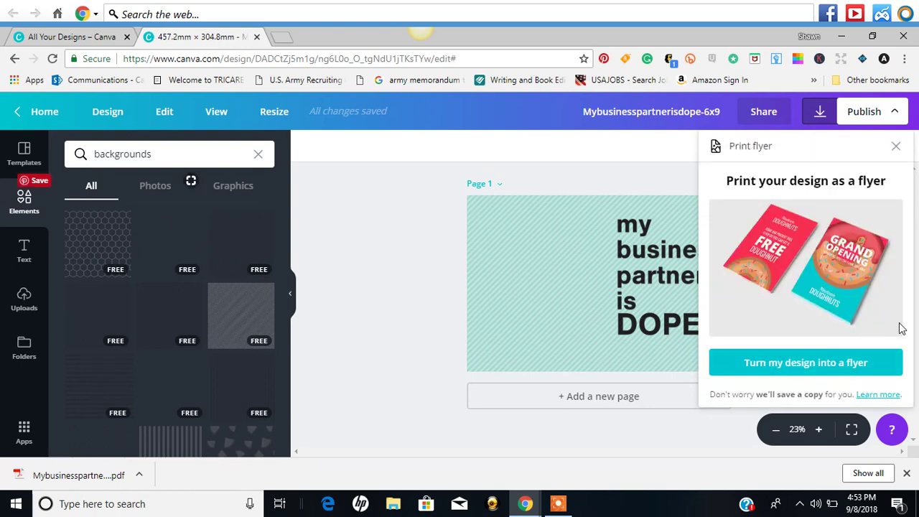
click(801, 363)
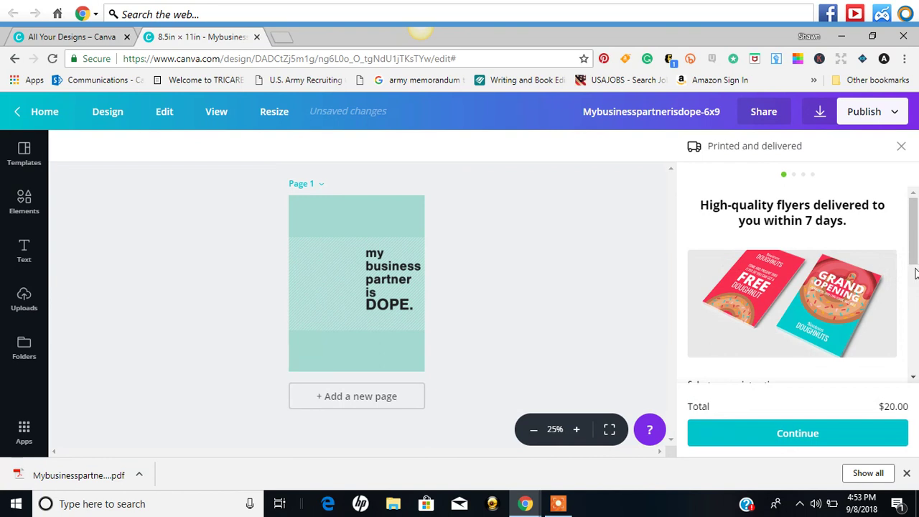
drag(917, 239, 917, 359)
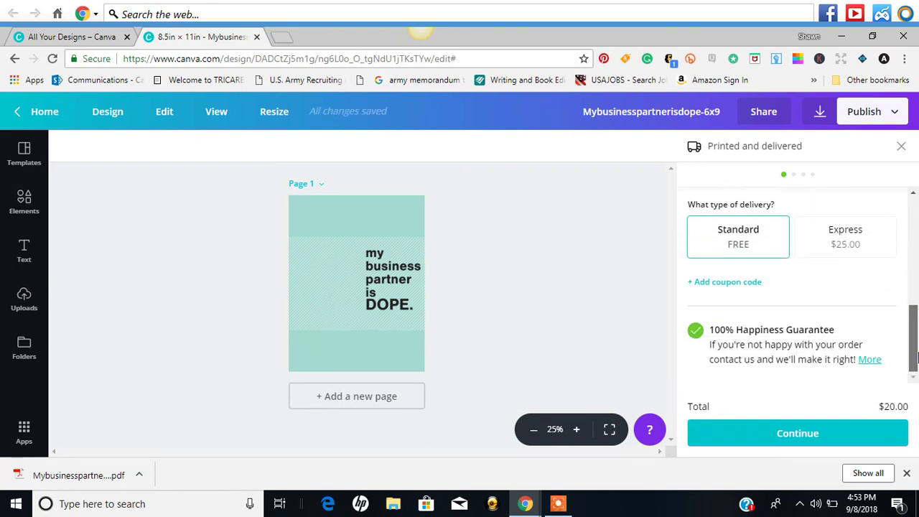
drag(916, 323, 916, 201)
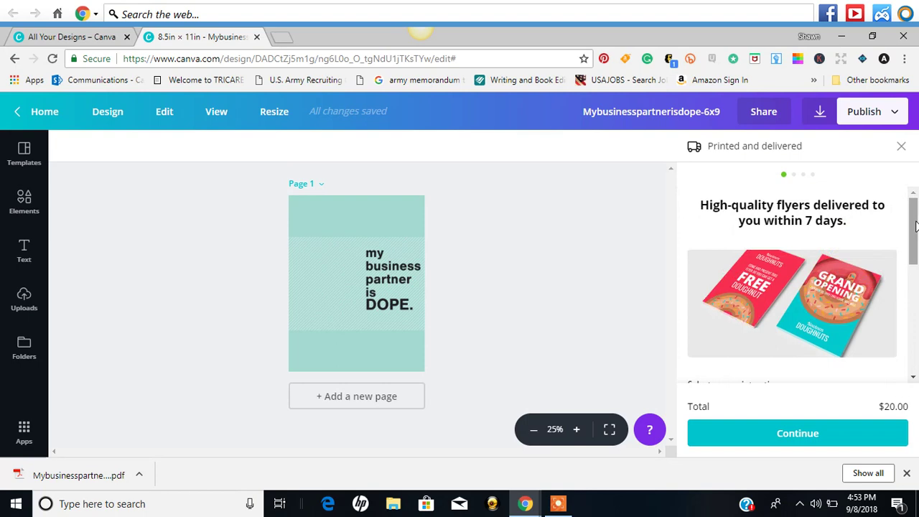
click(903, 147)
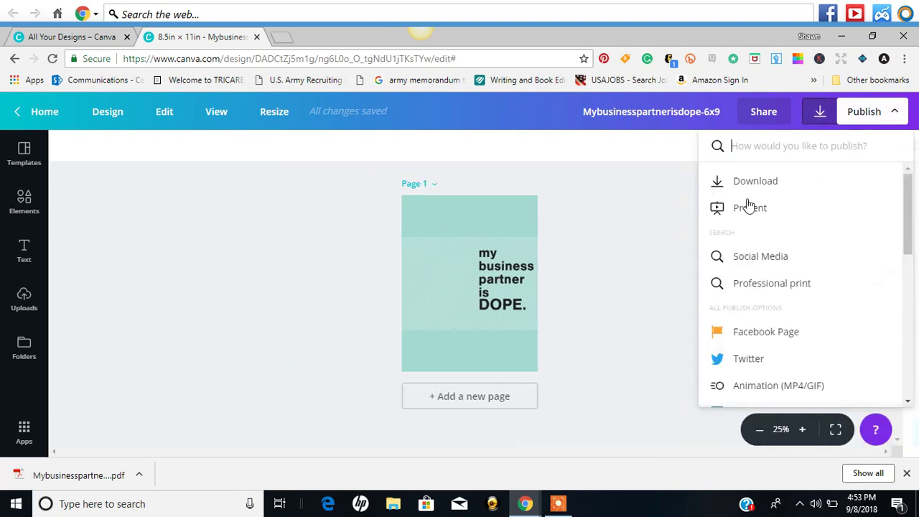
Step: Browse the publishing options and the download file types for the flyer without downloading
click(885, 121)
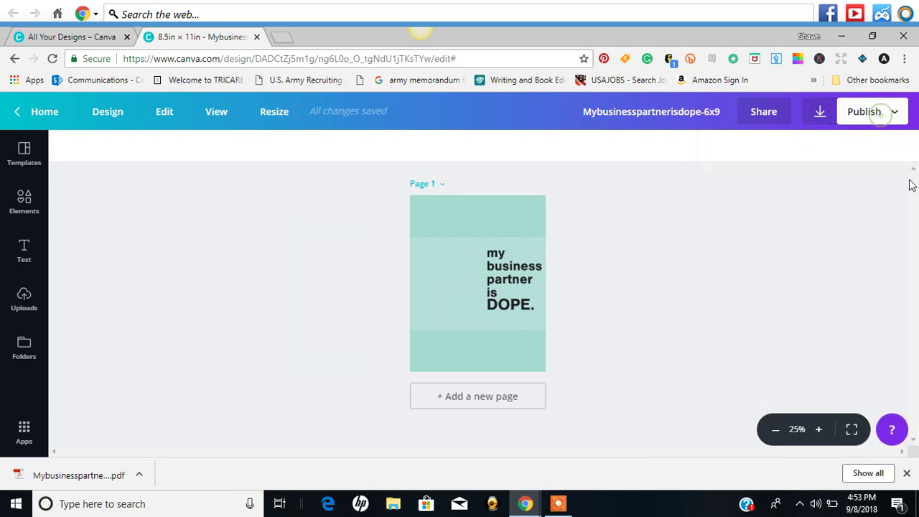
click(897, 120)
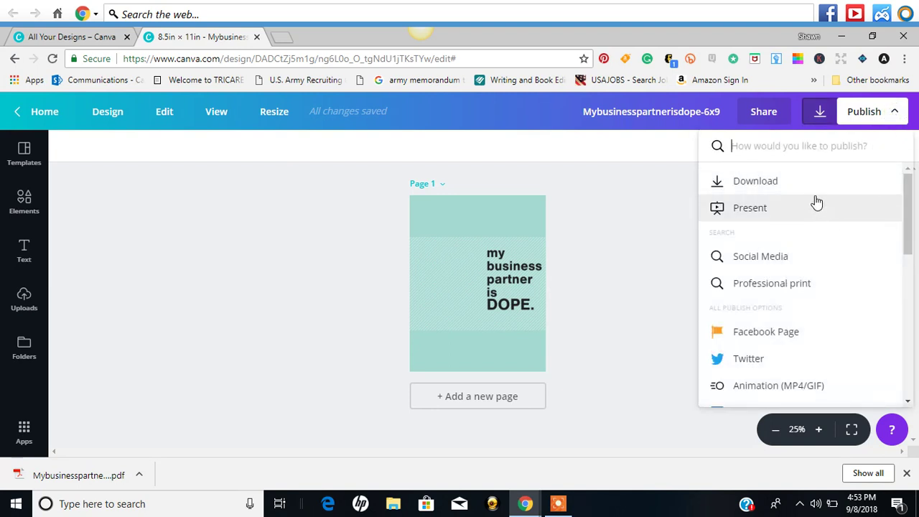
click(820, 112)
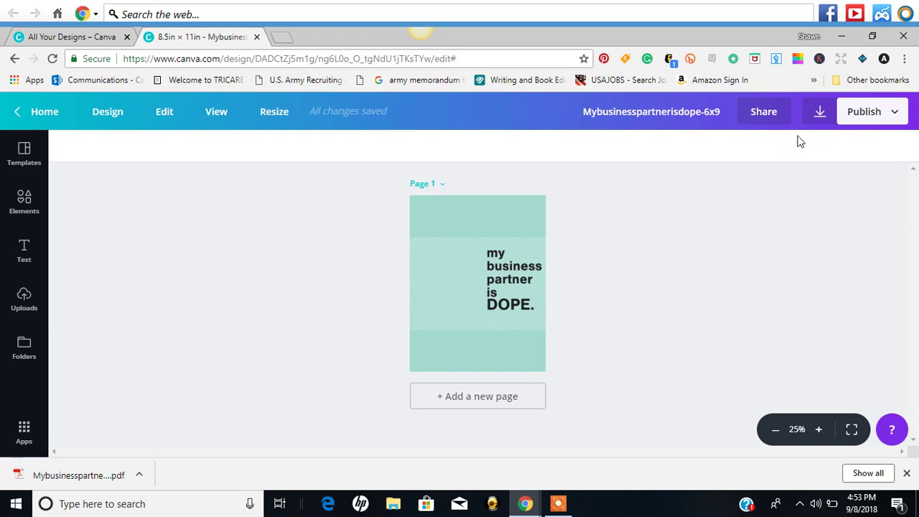
click(821, 115)
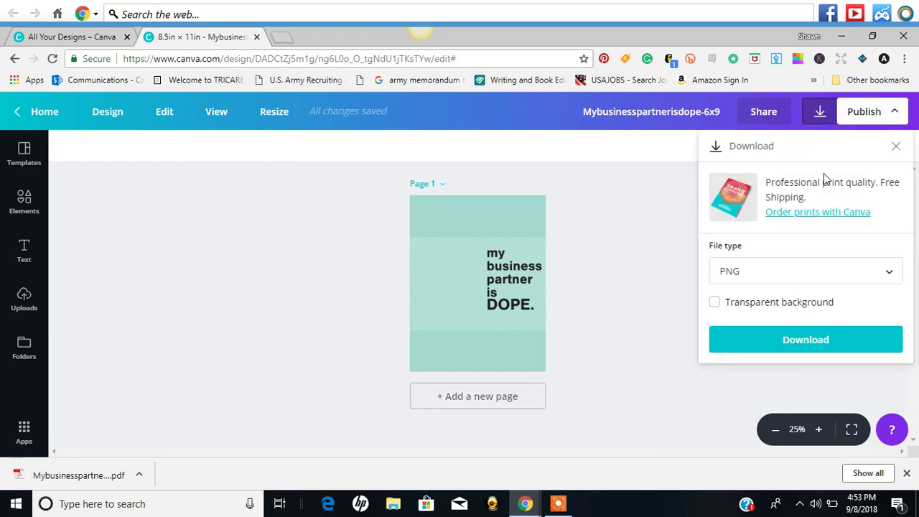
click(866, 270)
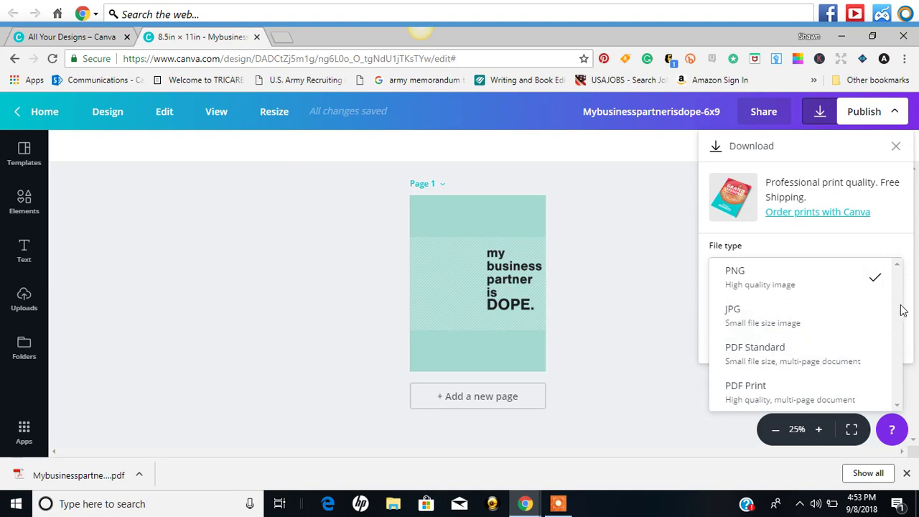
click(897, 147)
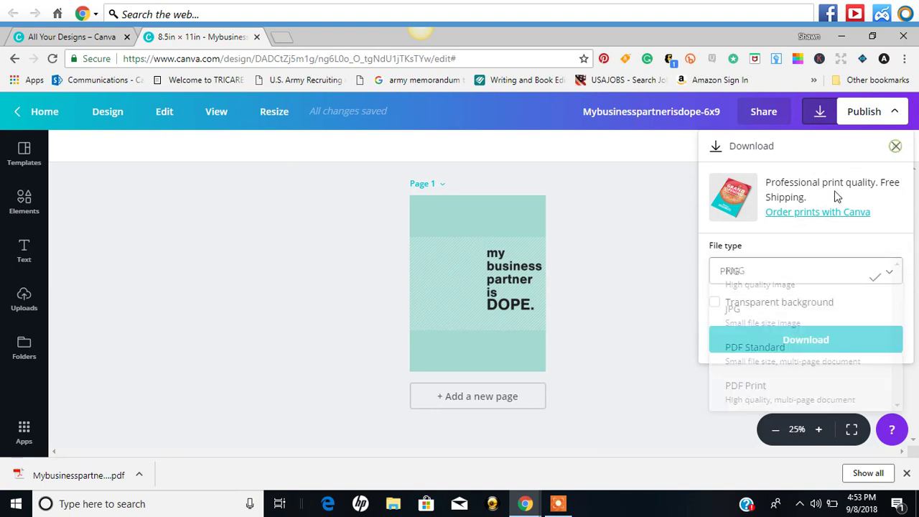
click(558, 503)
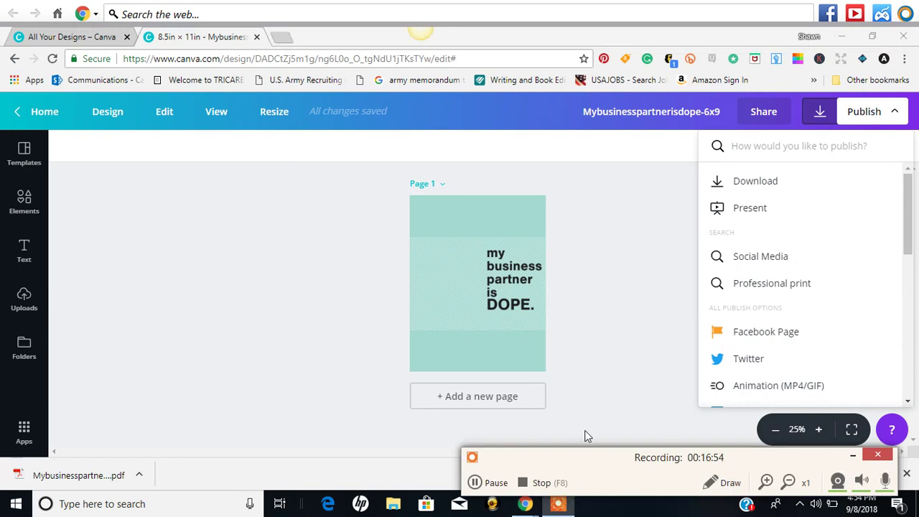